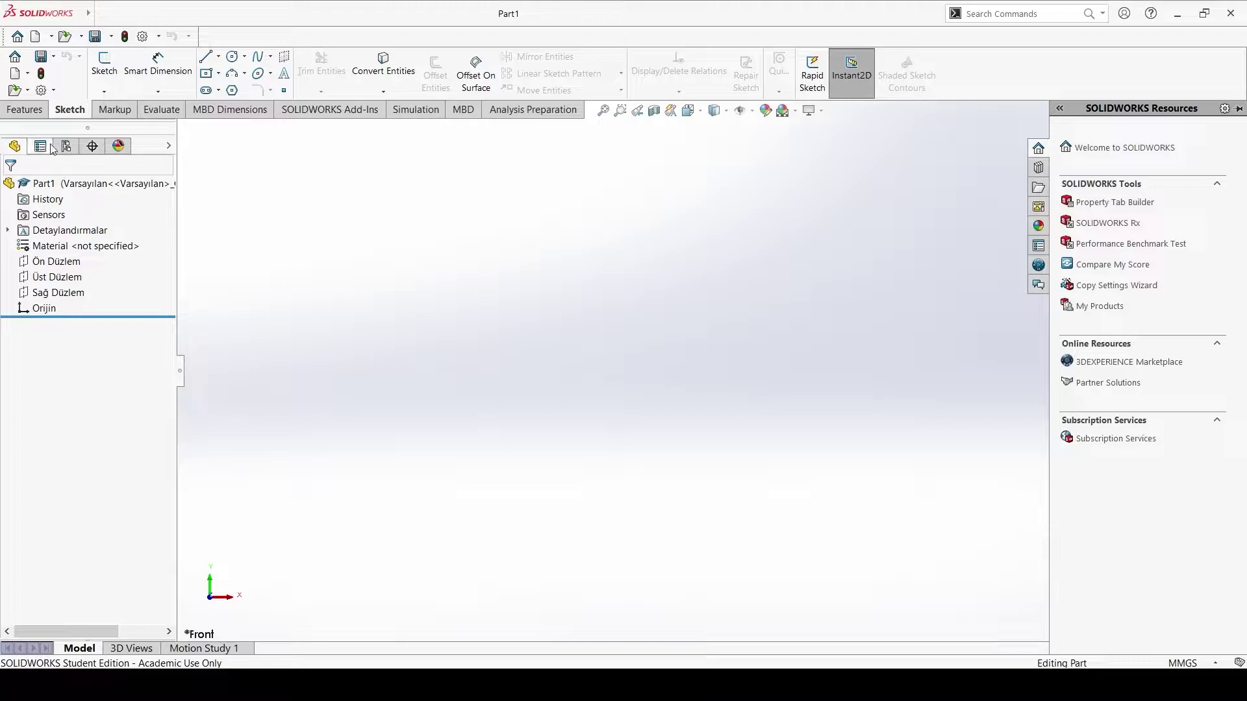
Step: Show the Features tools and collapse the SOLIDWORKS Resources task pane
click(24, 109)
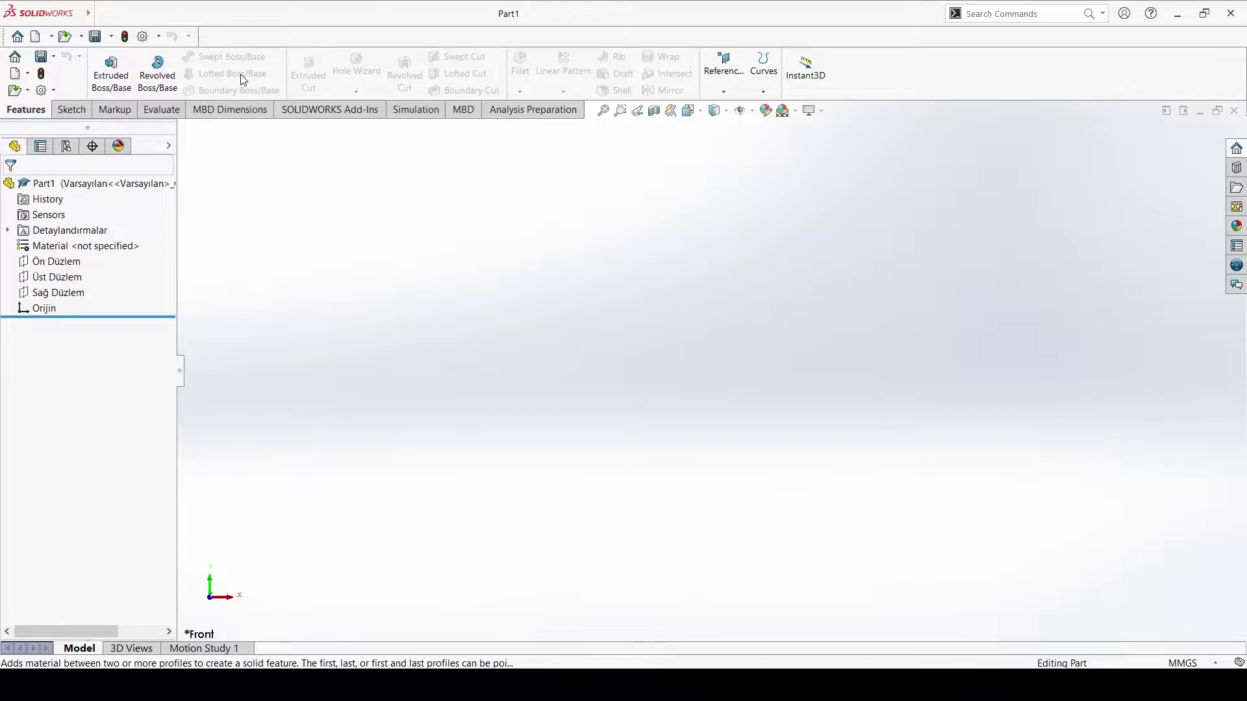
Step: Offset a reference plane 100 mm from Üst Düzlem with 2 instances, creating Plane1 and Plane2
click(59, 281)
middle_drag(259, 301, 467, 309)
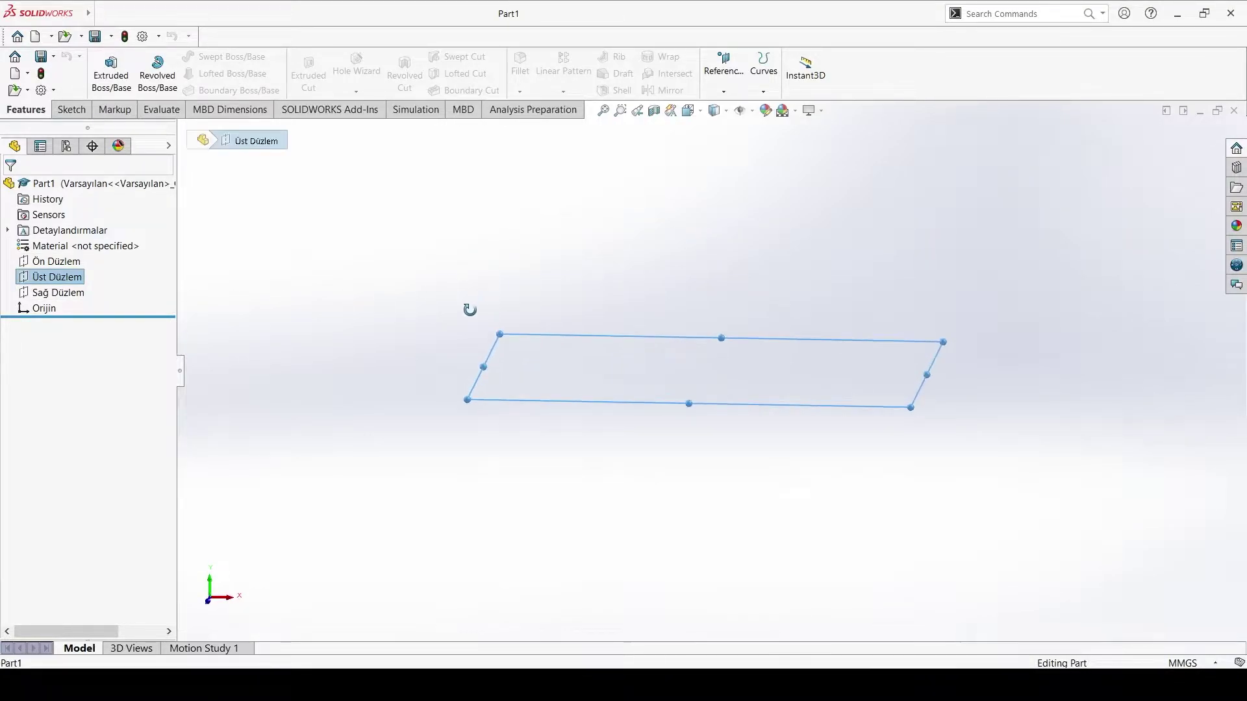
click(728, 90)
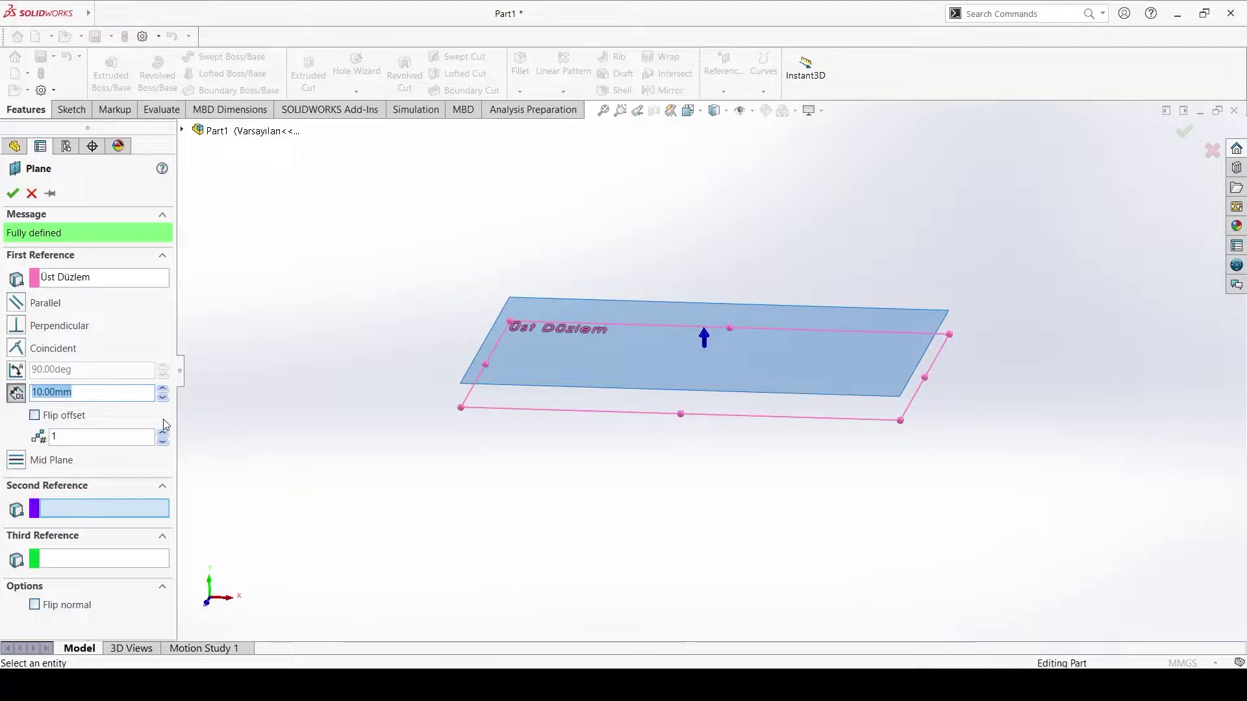
text(100)
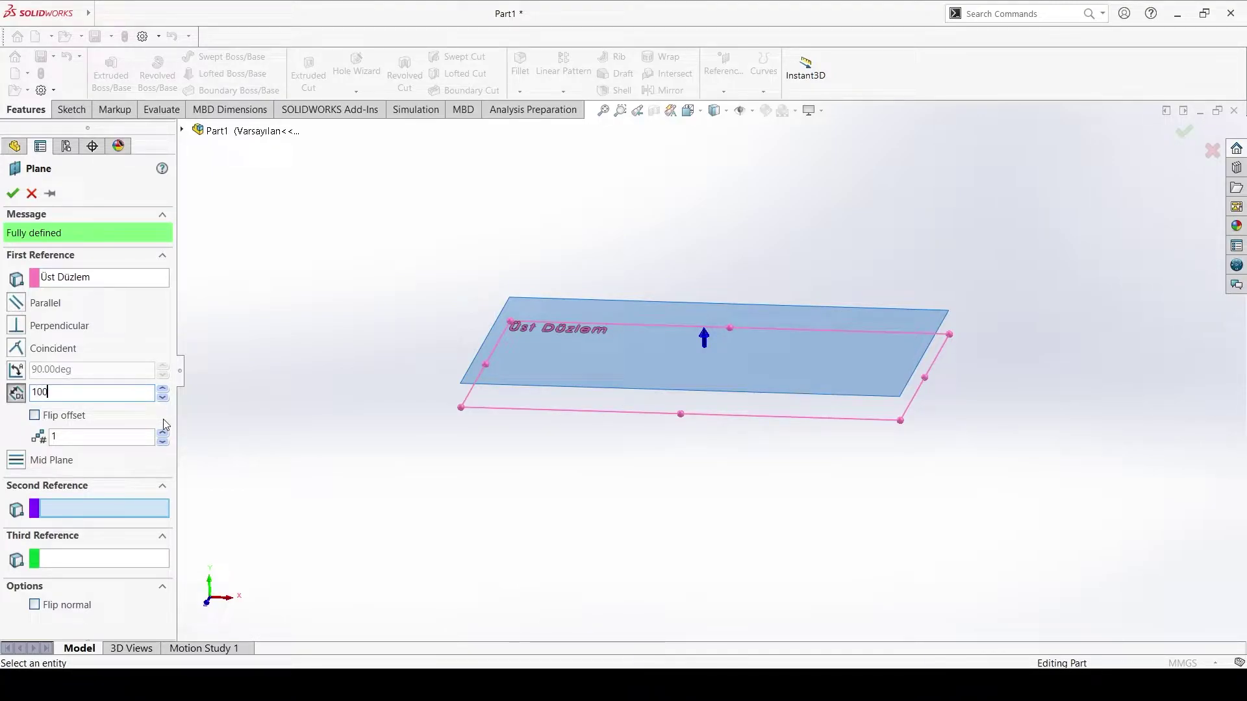
key(Return)
key(f)
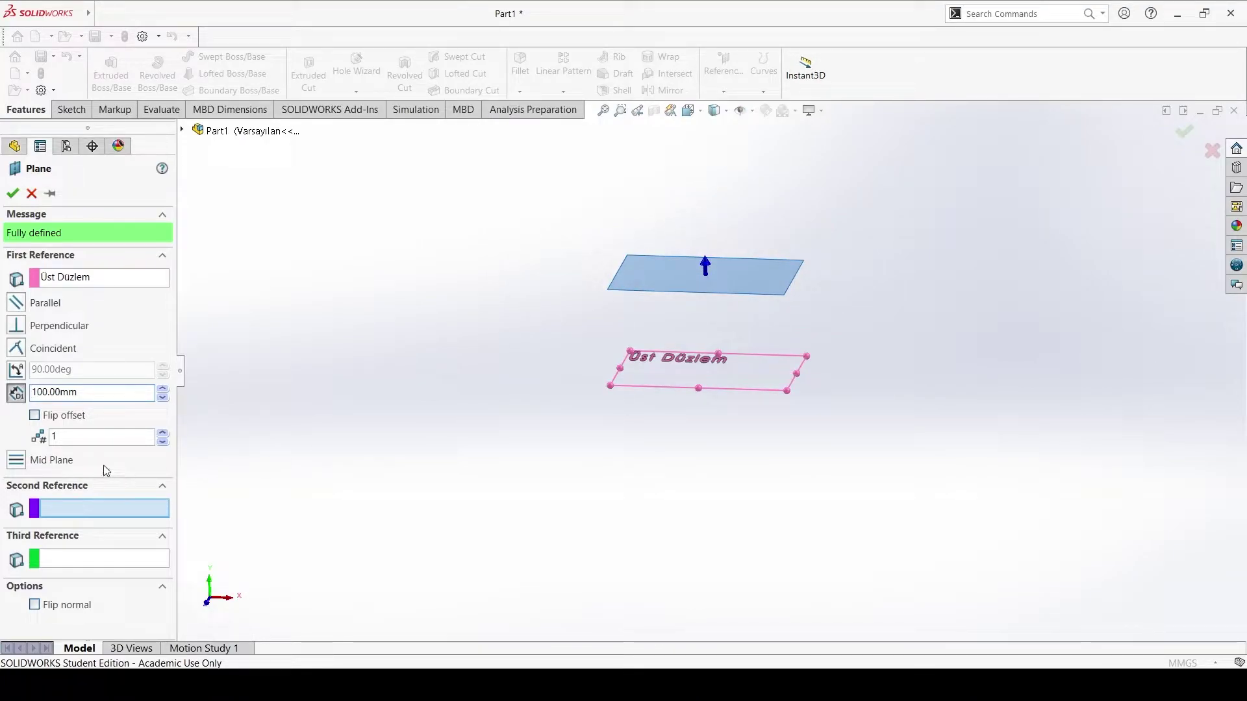
click(70, 436)
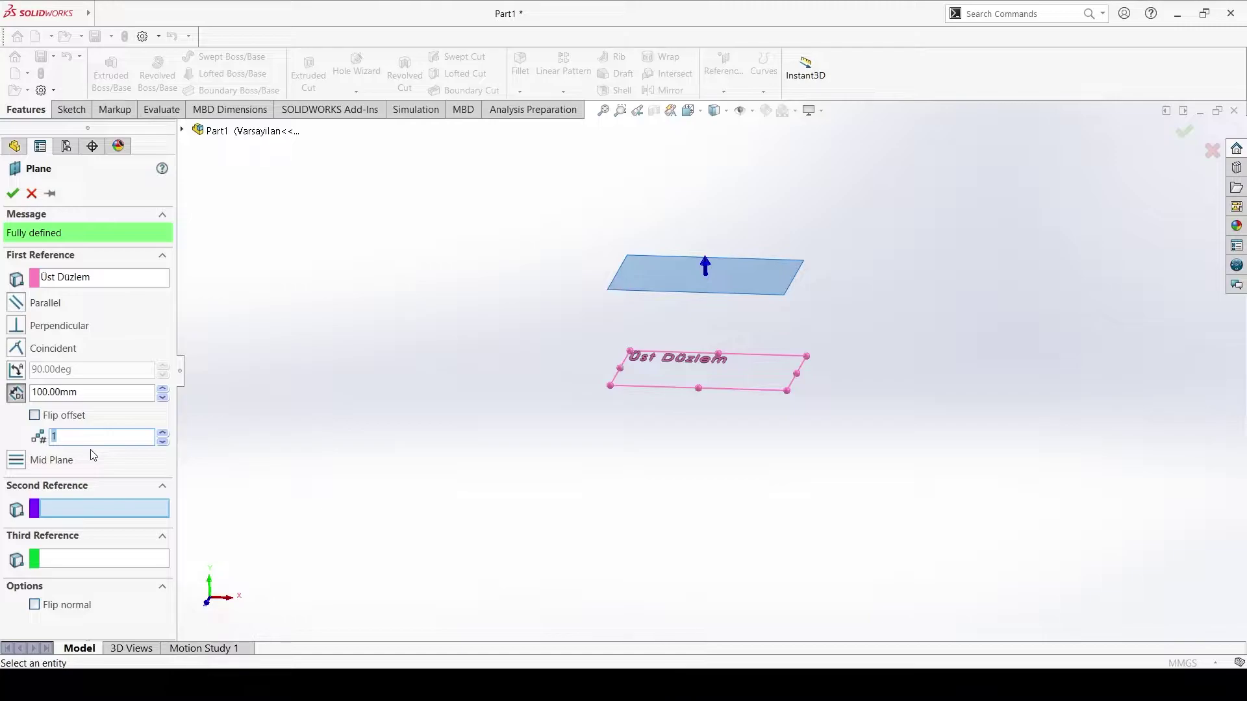
text(2)
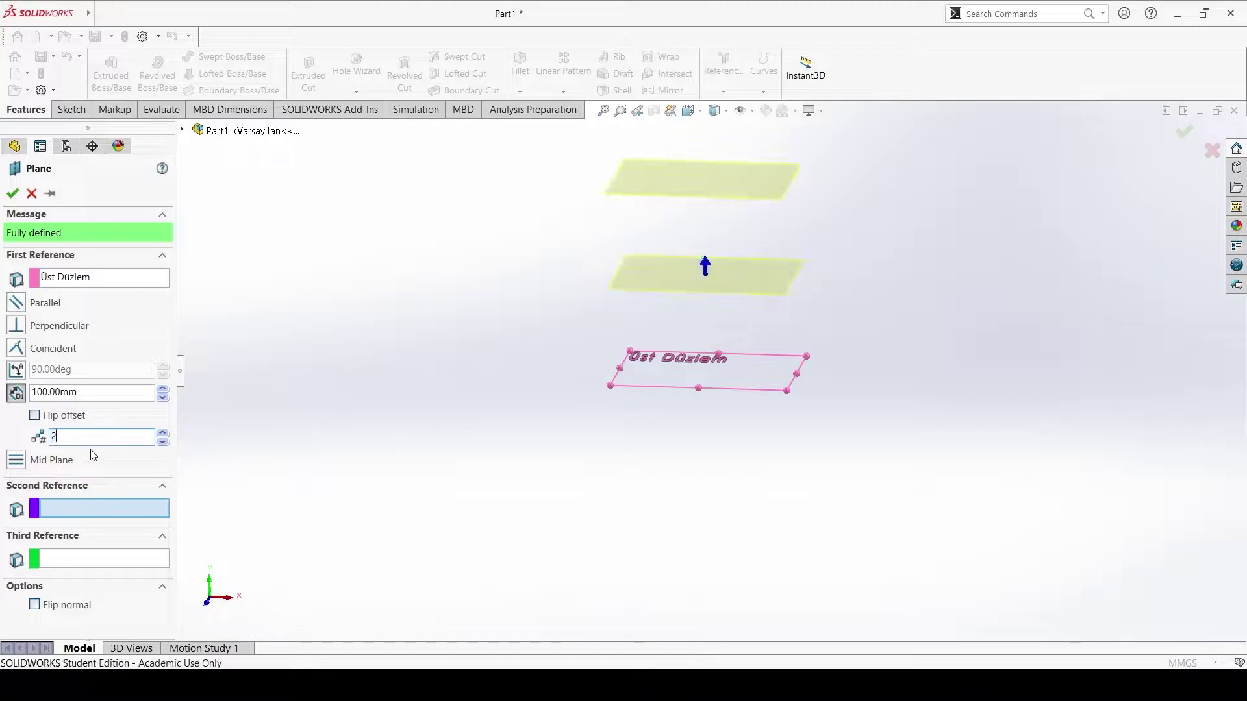
click(13, 193)
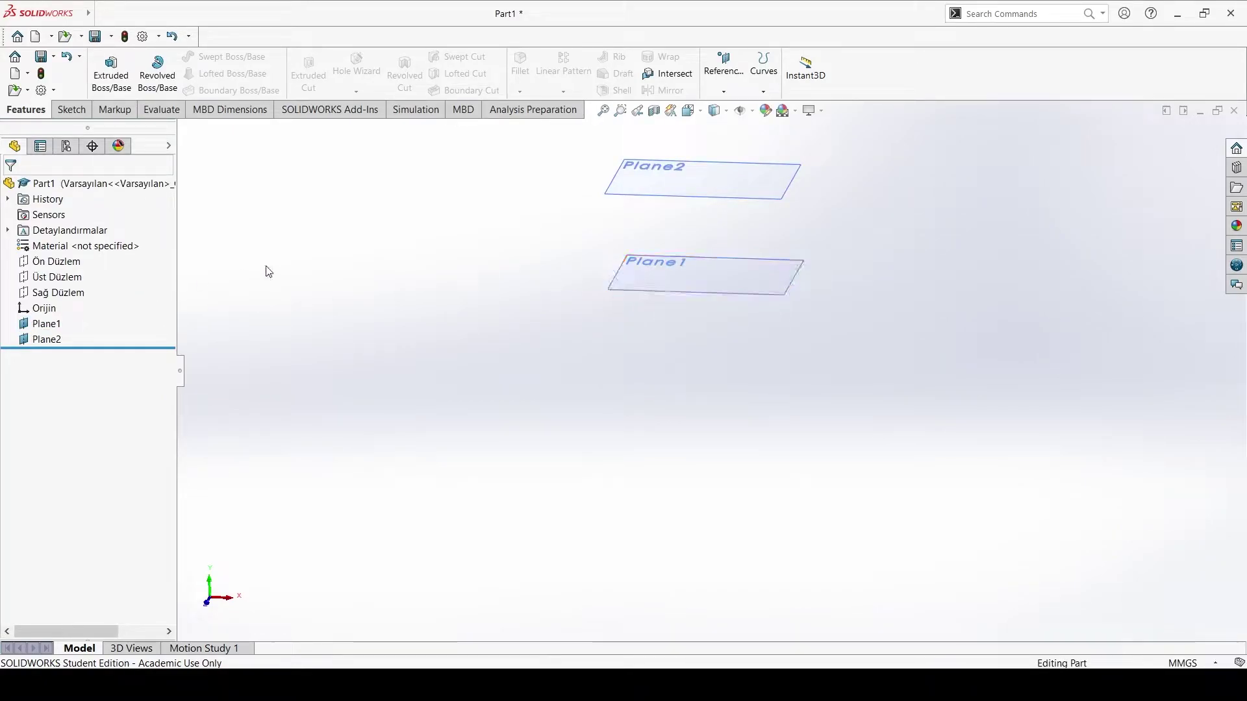
Step: Select the top plane, Plane1 and Plane2 in turn, then clear the selection
click(56, 278)
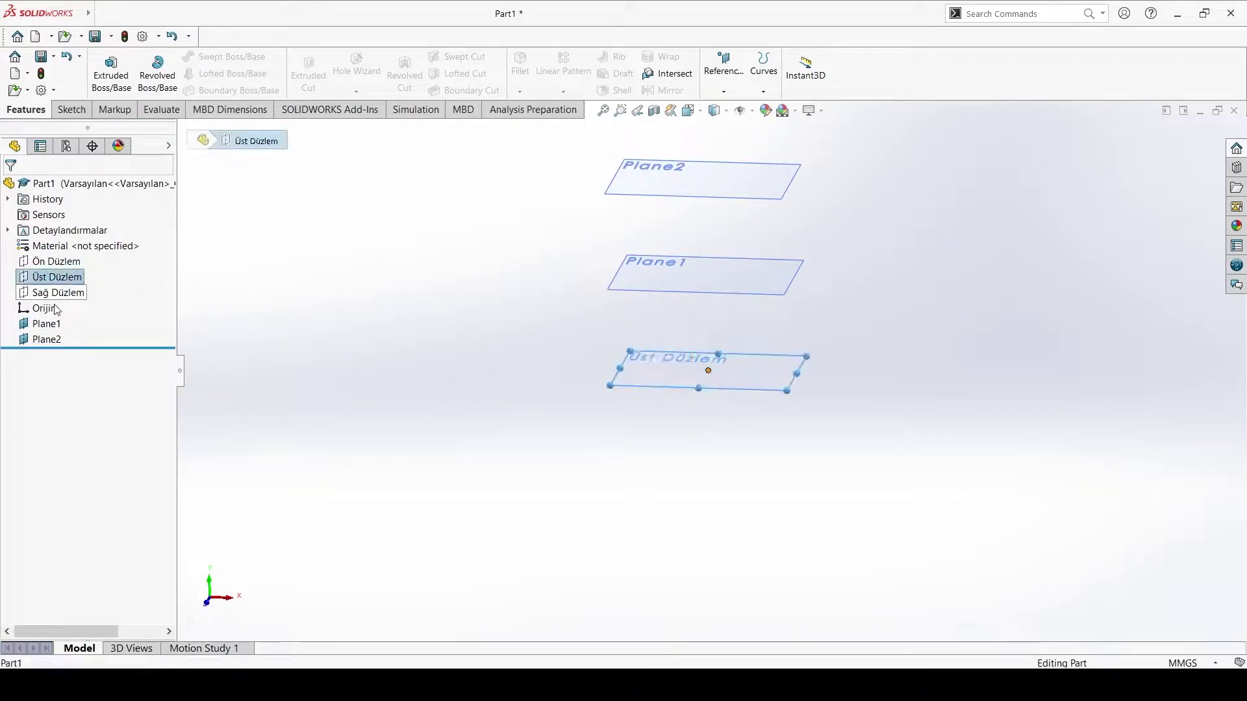
click(52, 328)
click(52, 341)
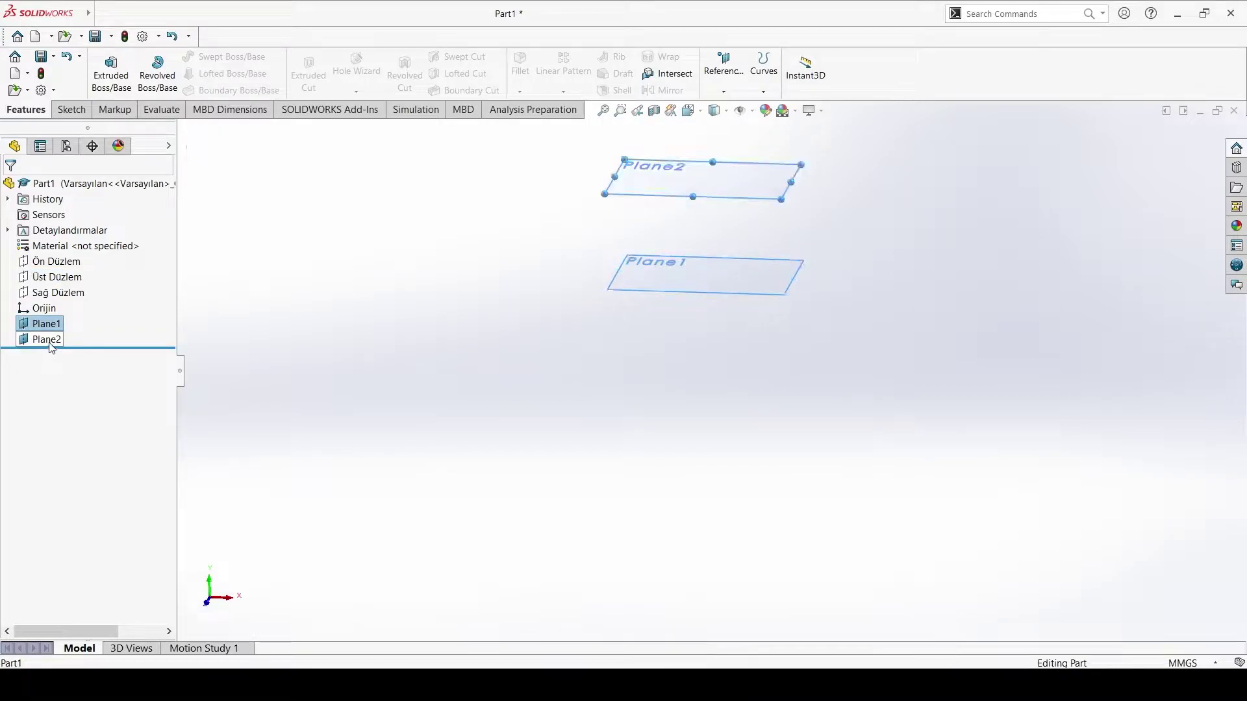
click(402, 295)
Step: Draw a centre rectangle about the origin on Üst Düzlem and exit it as Sketch1
click(71, 109)
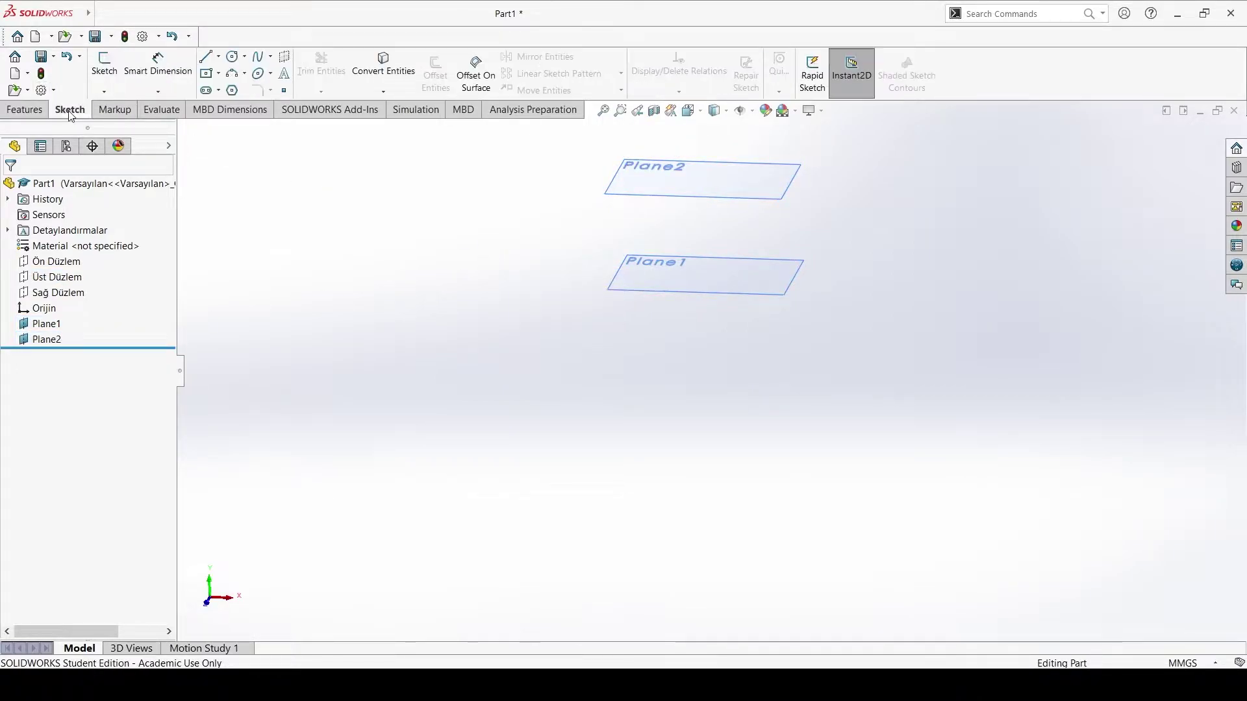
click(104, 65)
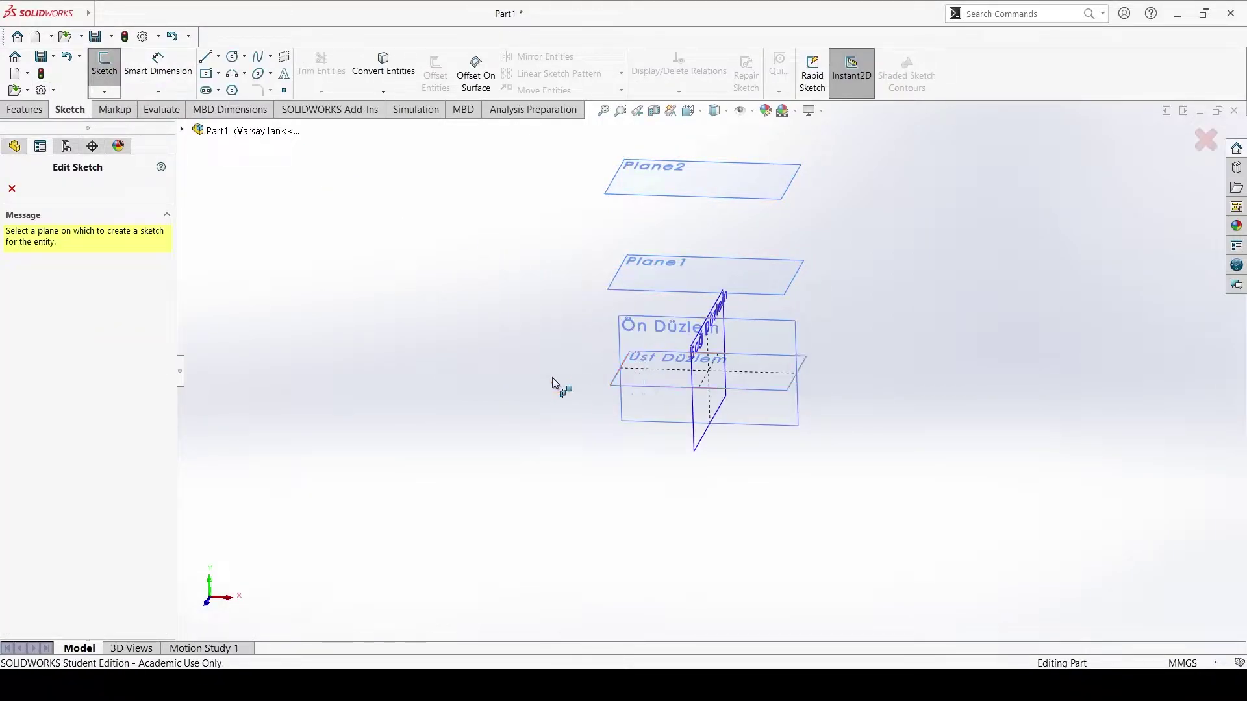
click(648, 390)
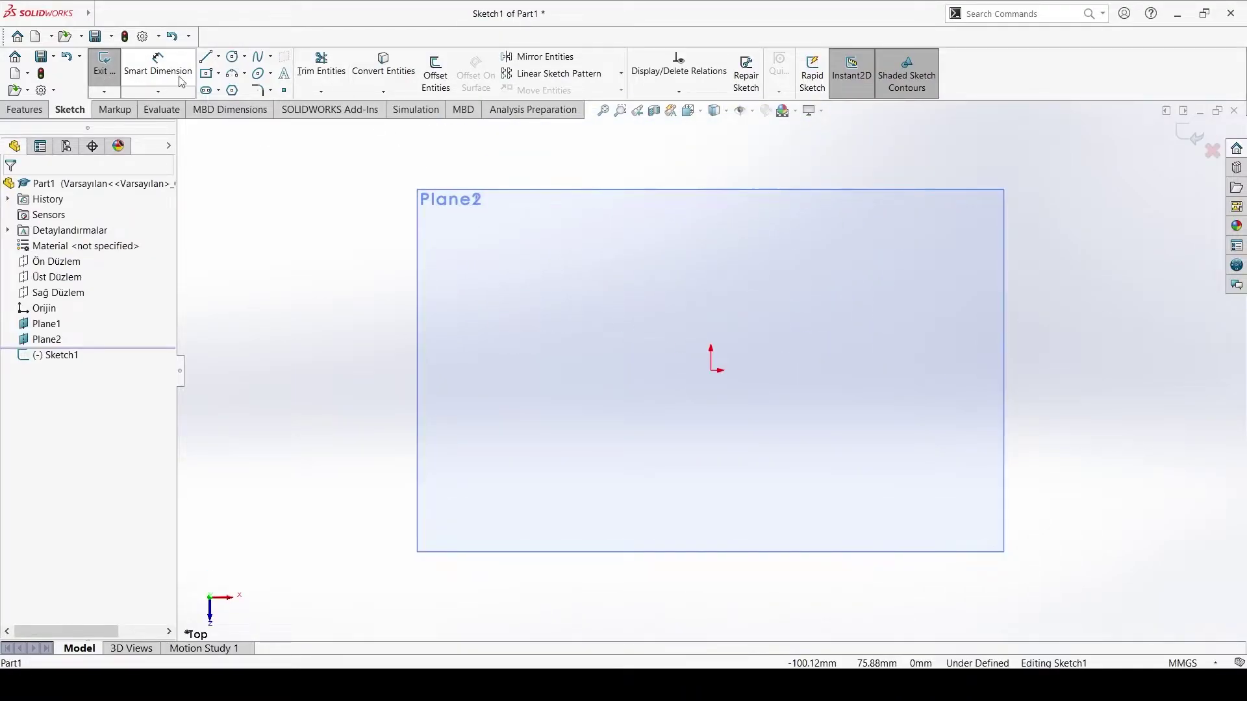
click(205, 73)
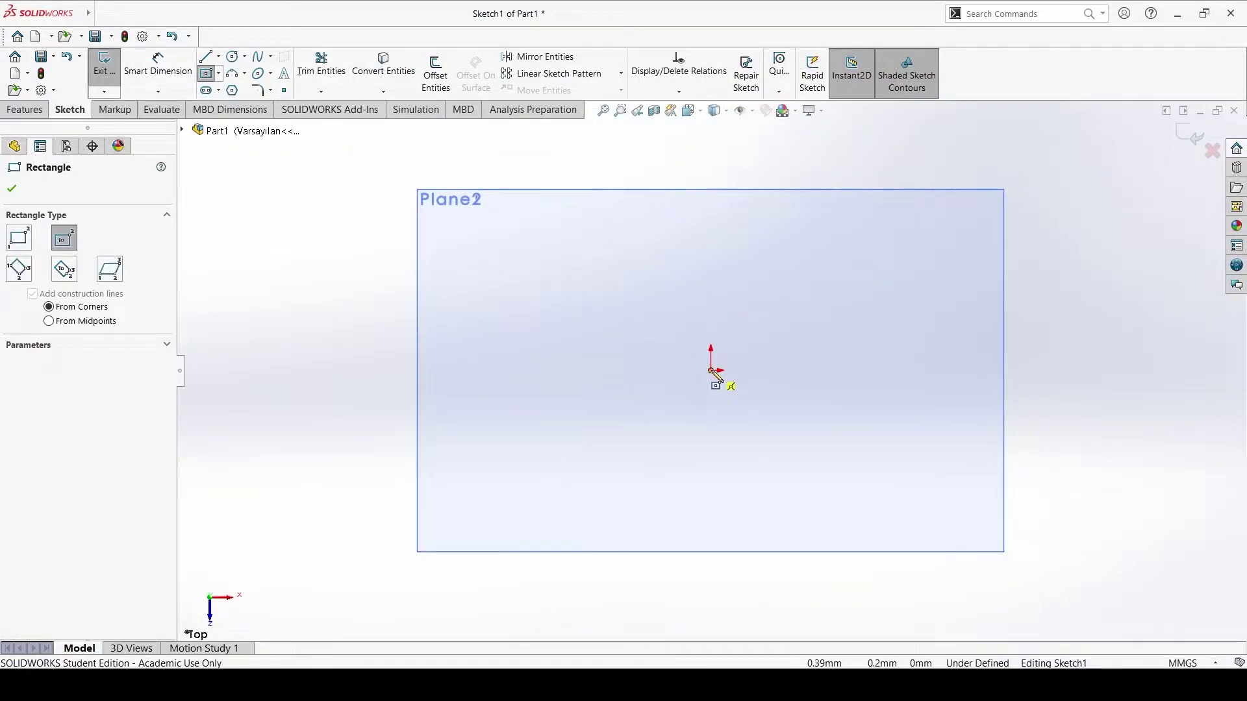
click(711, 370)
click(790, 469)
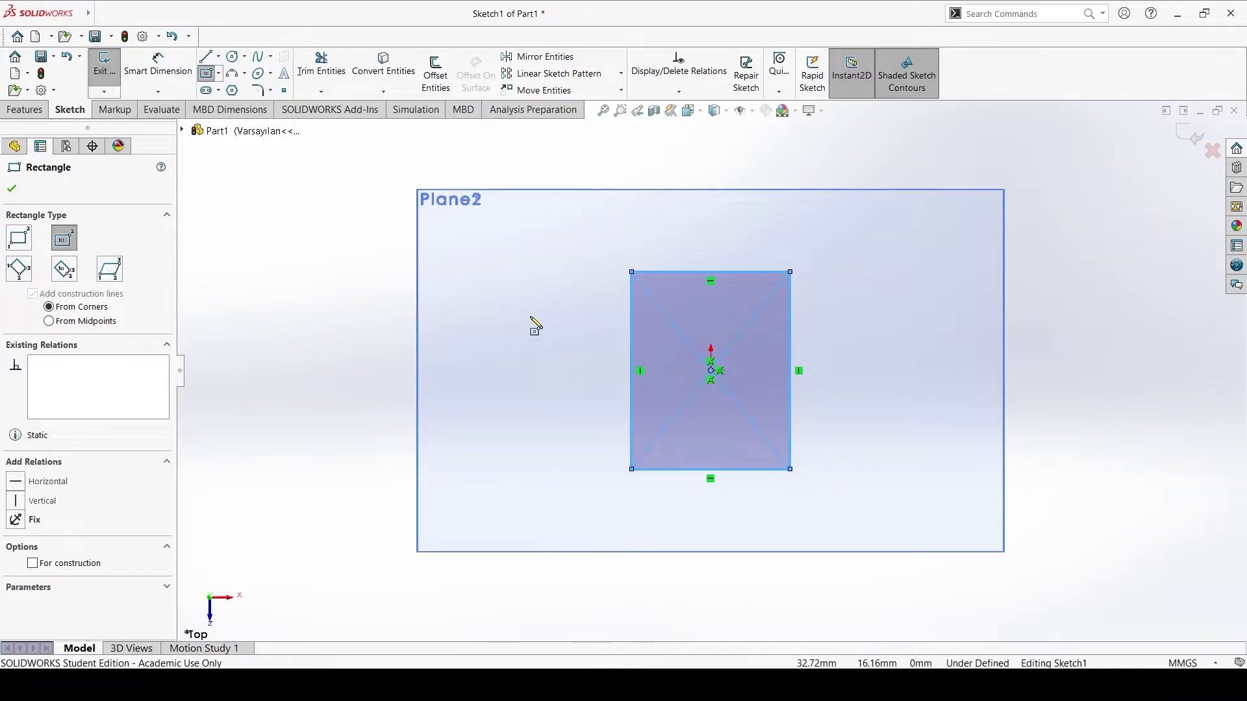
click(105, 72)
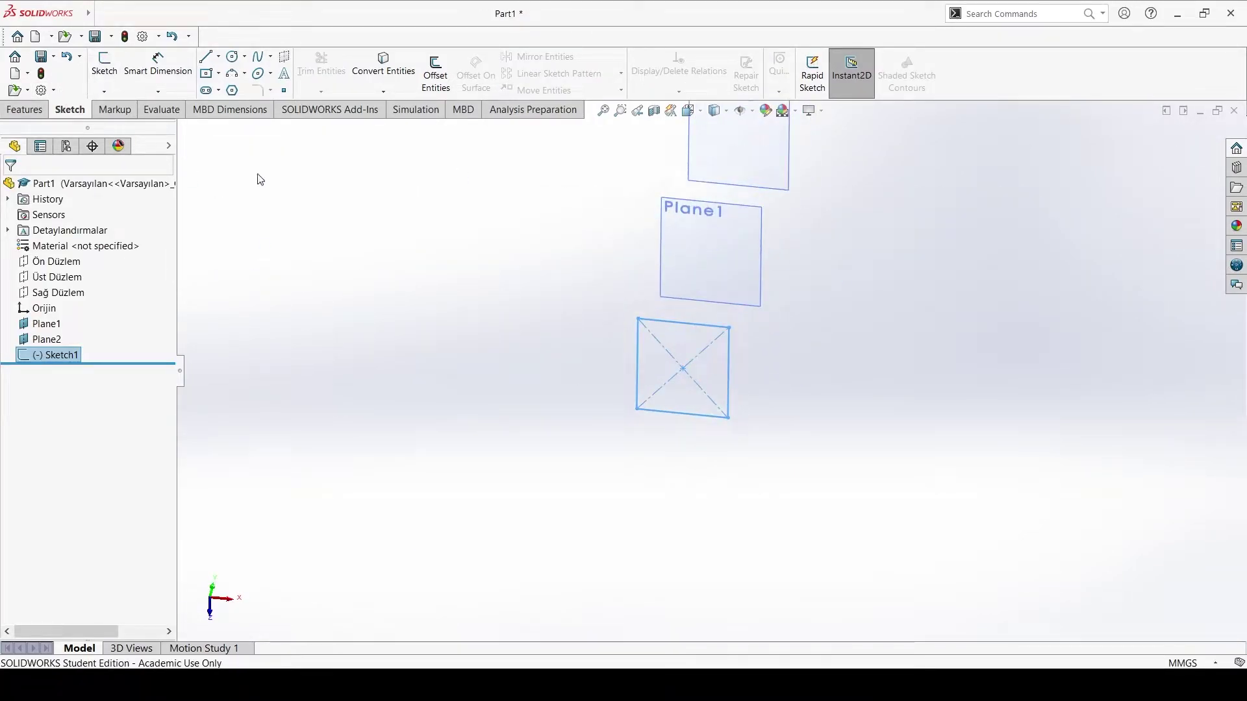
click(104, 64)
Step: Draw a circle centred on the origin on Plane1 and exit the sketch
click(704, 262)
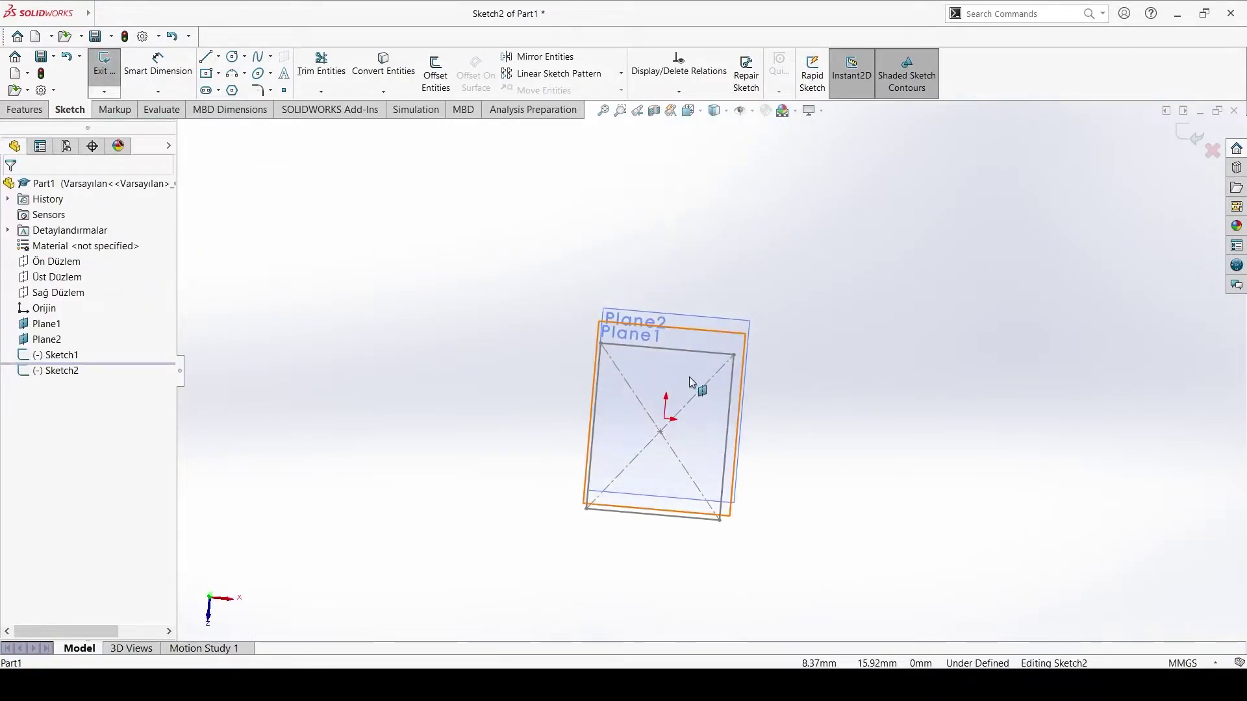
scroll(681, 425, down, 3)
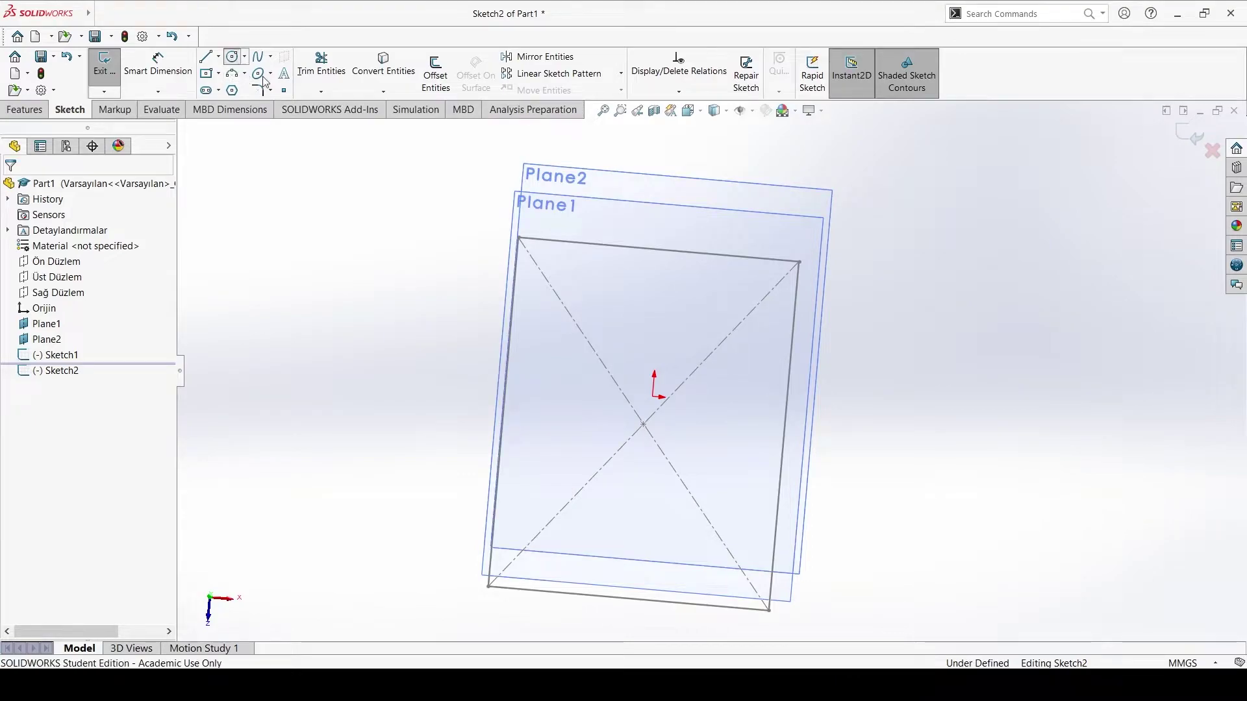
click(232, 57)
click(652, 397)
click(708, 483)
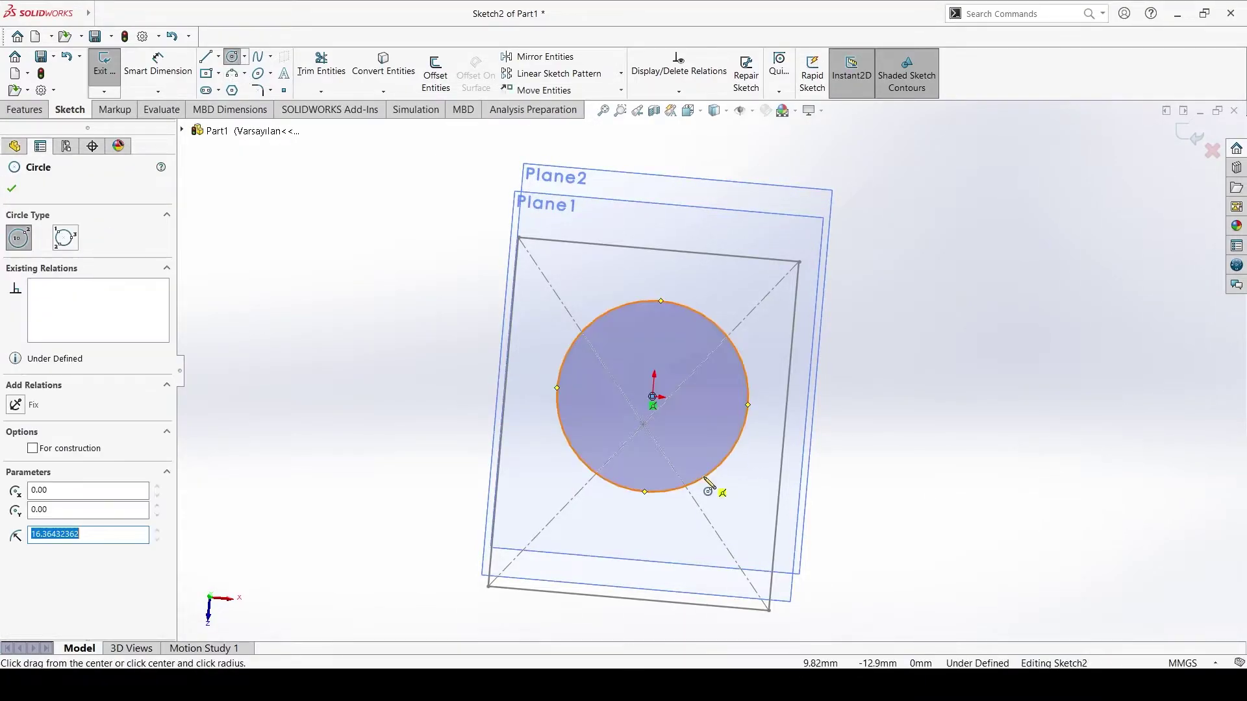
click(104, 64)
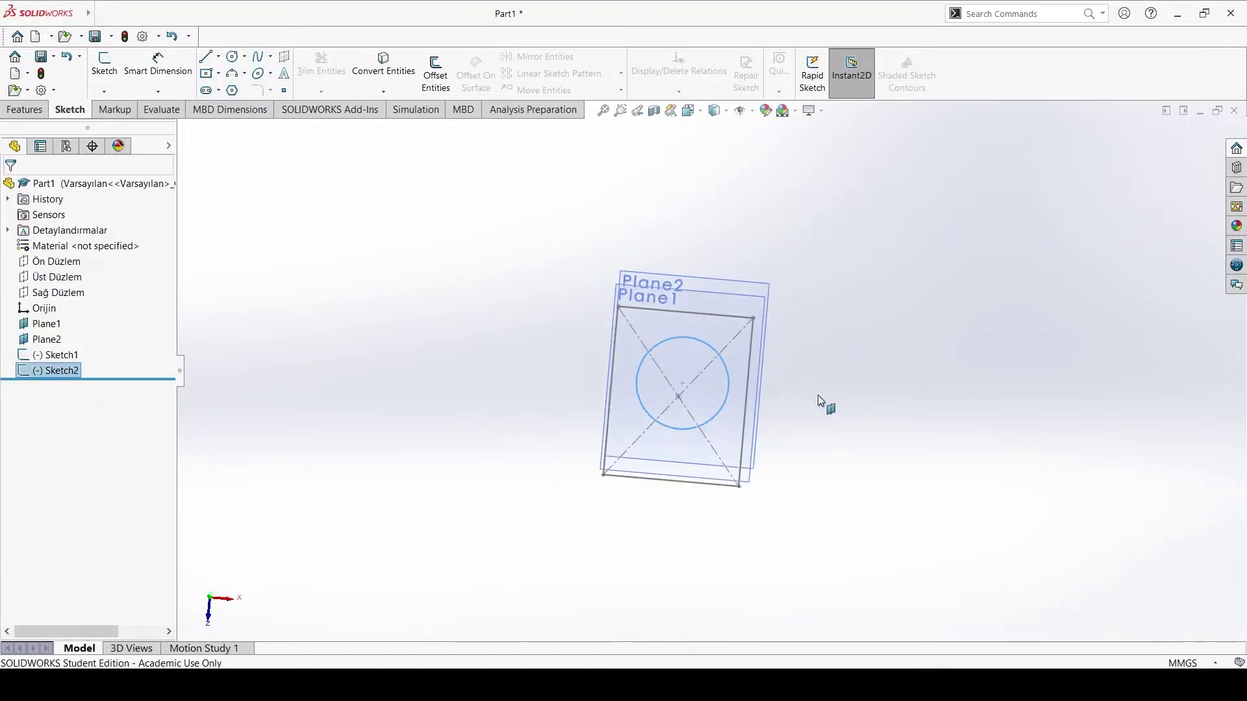
Step: Reopen Sketch2, select Plane2, and exit the sketch again
click(104, 65)
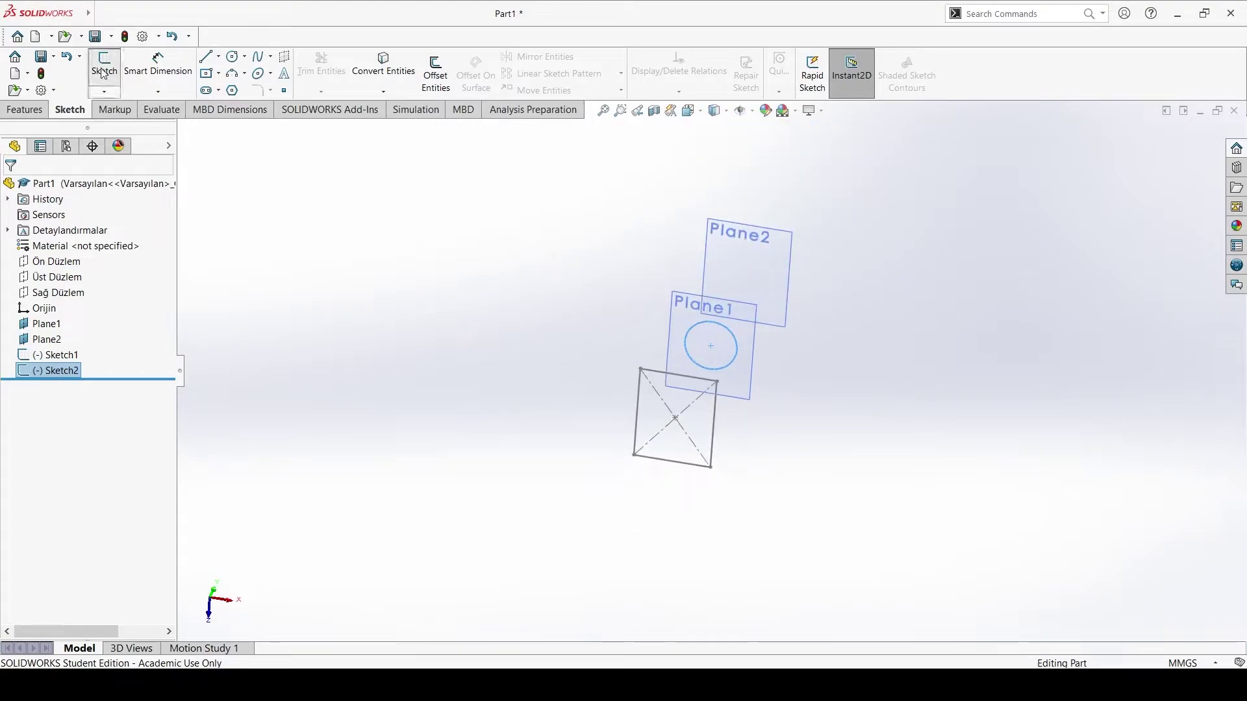
click(752, 275)
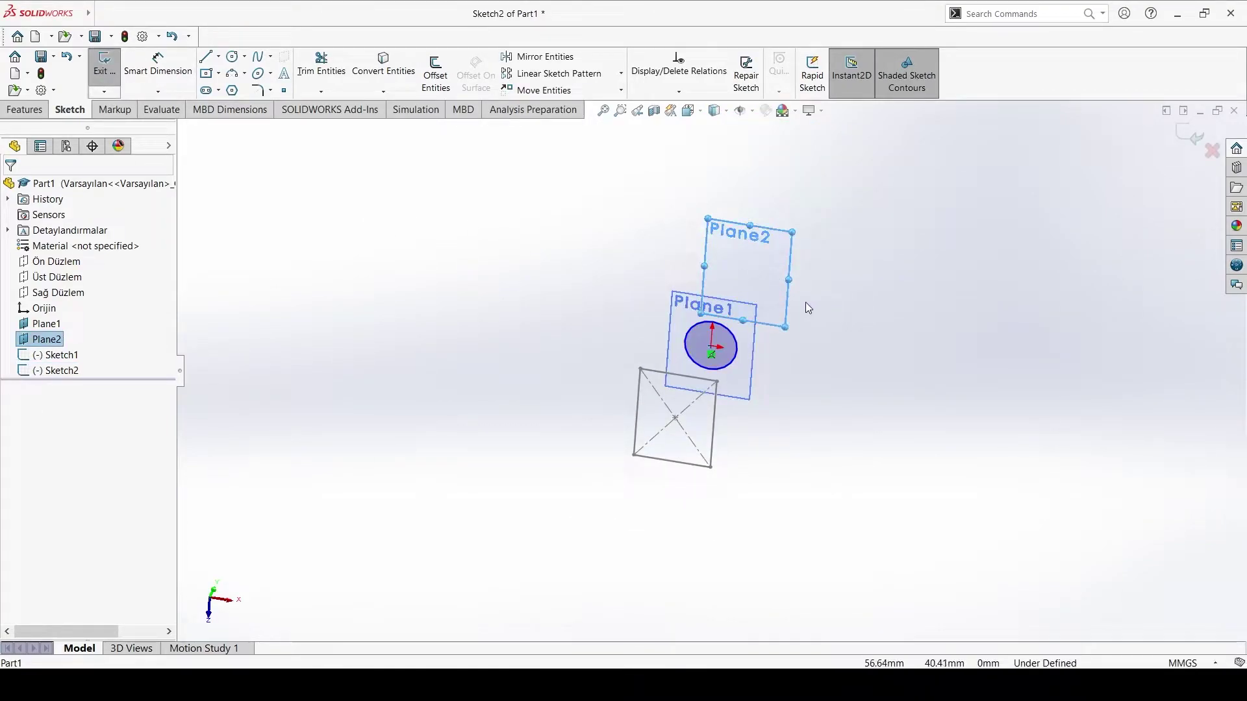
click(103, 65)
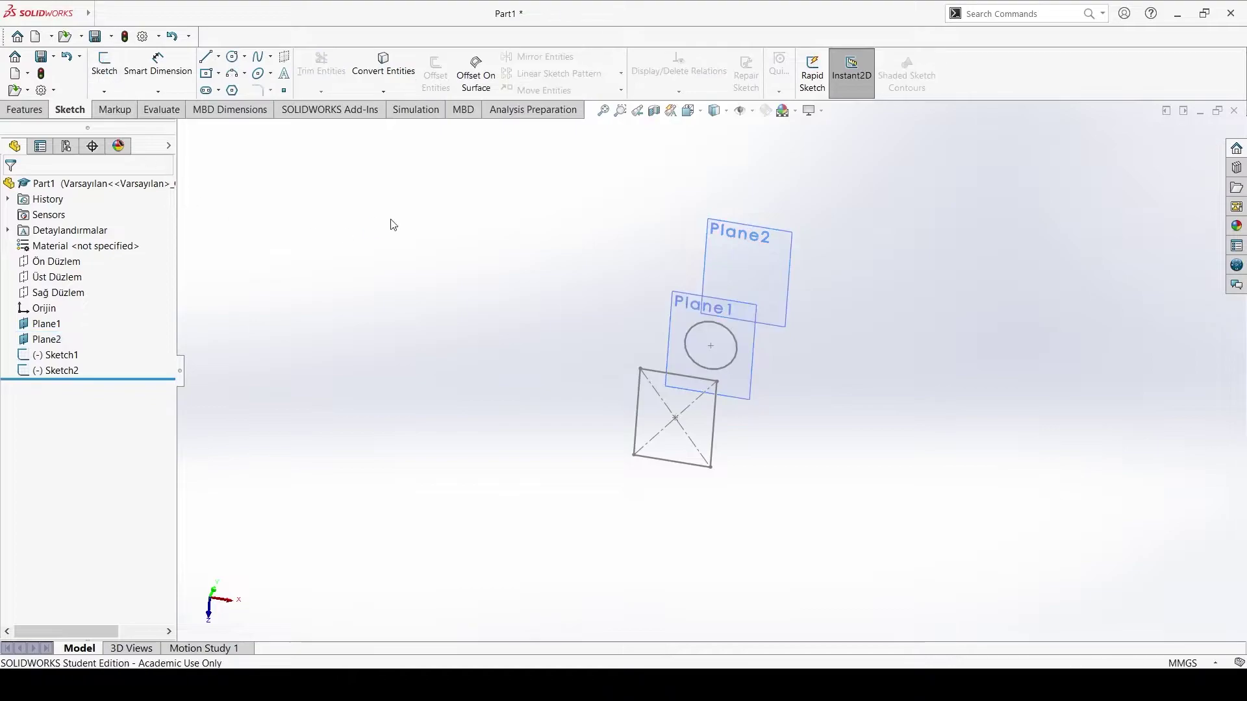
click(104, 65)
Step: Draw a smaller centre rectangle about the origin on Plane2, exit, and orbit to see all profiles
click(779, 274)
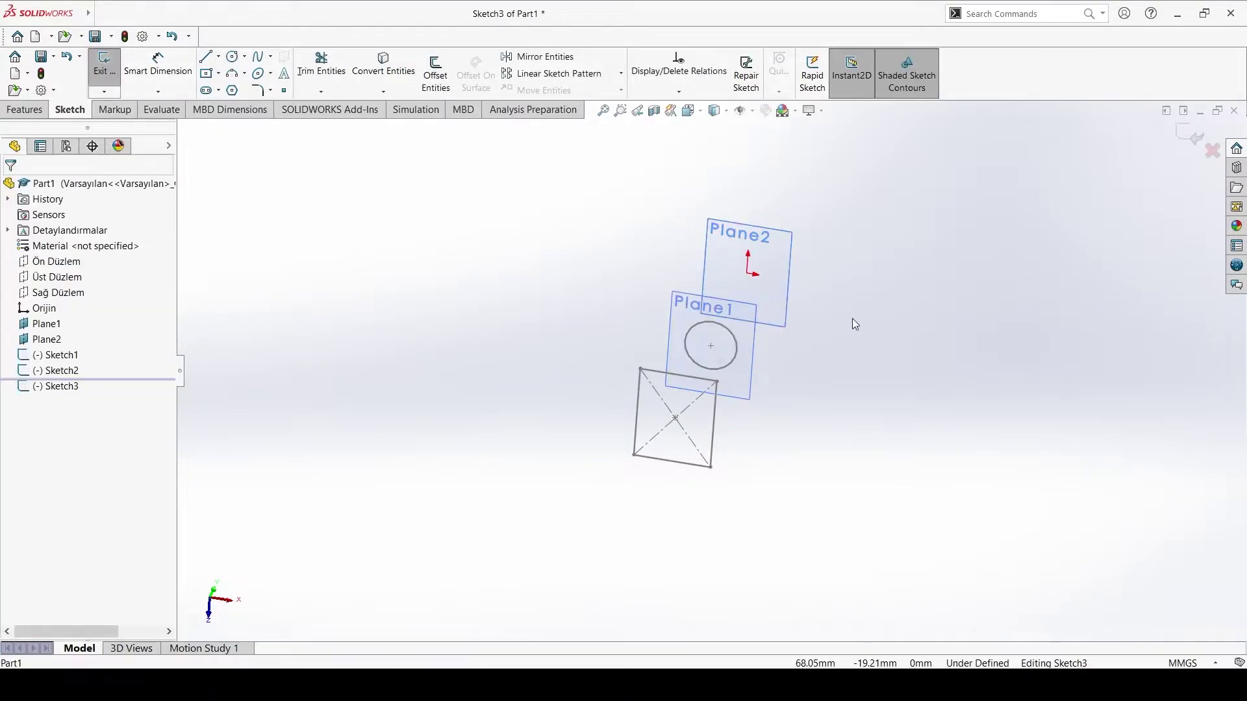
click(206, 73)
click(551, 309)
click(598, 369)
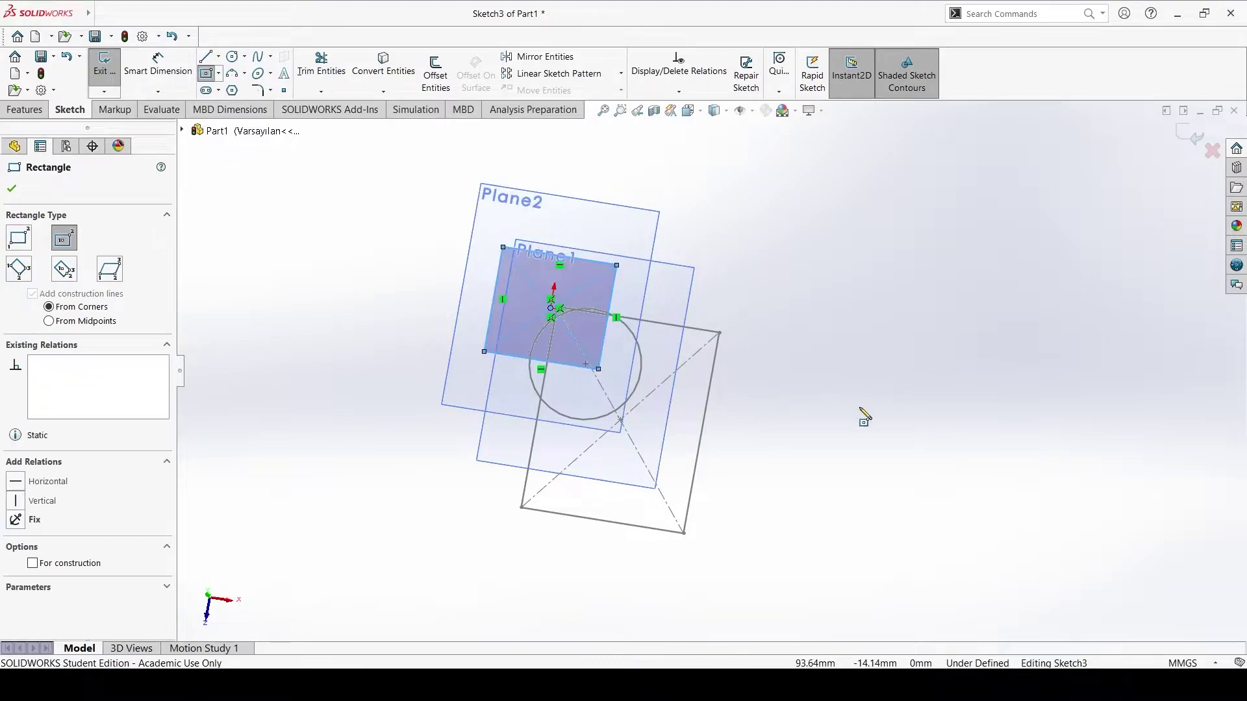
click(861, 409)
key(Escape)
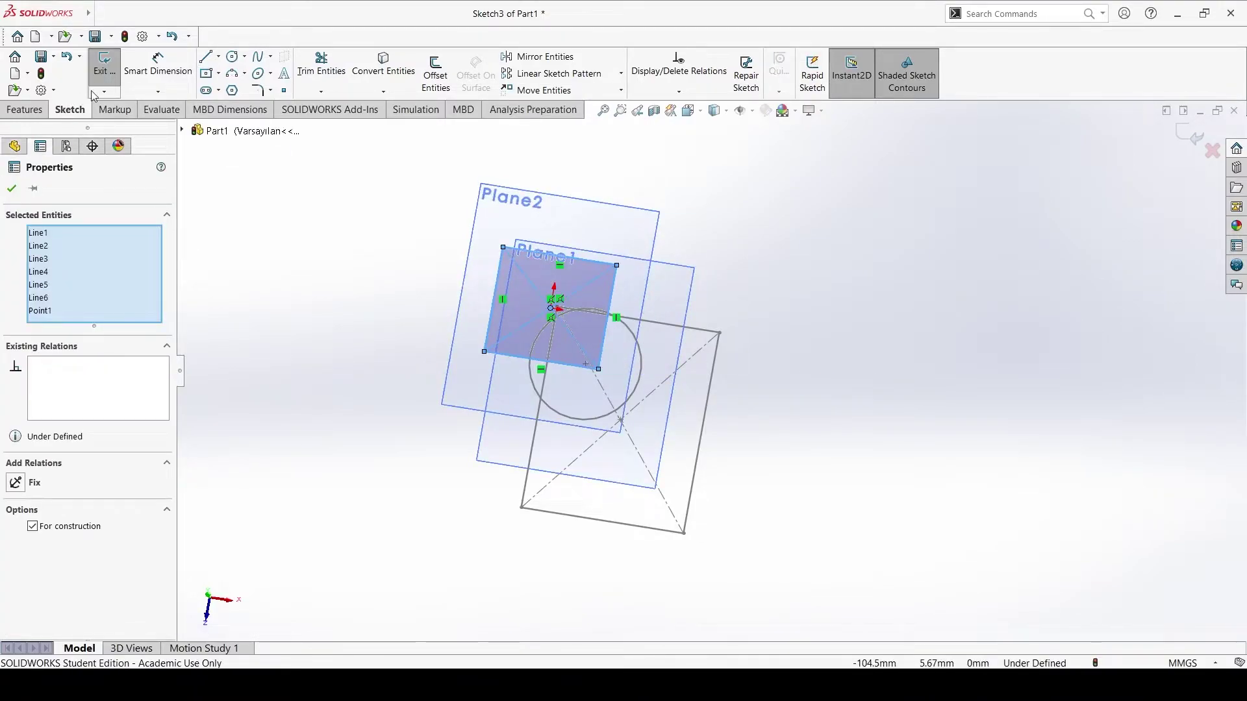
click(92, 95)
mouse_move(793, 416)
middle_down()
mouse_move(888, 333)
mouse_move(624, 353)
mouse_move(532, 306)
mouse_move(505, 313)
middle_up()
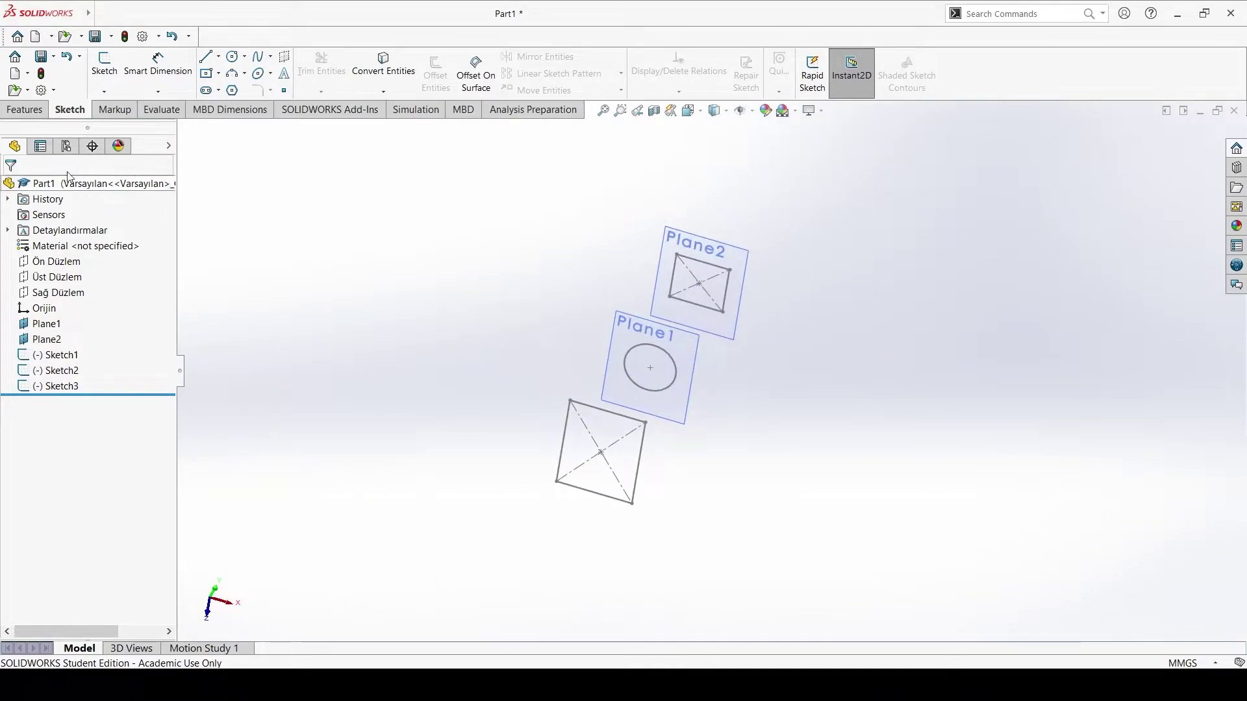
click(24, 109)
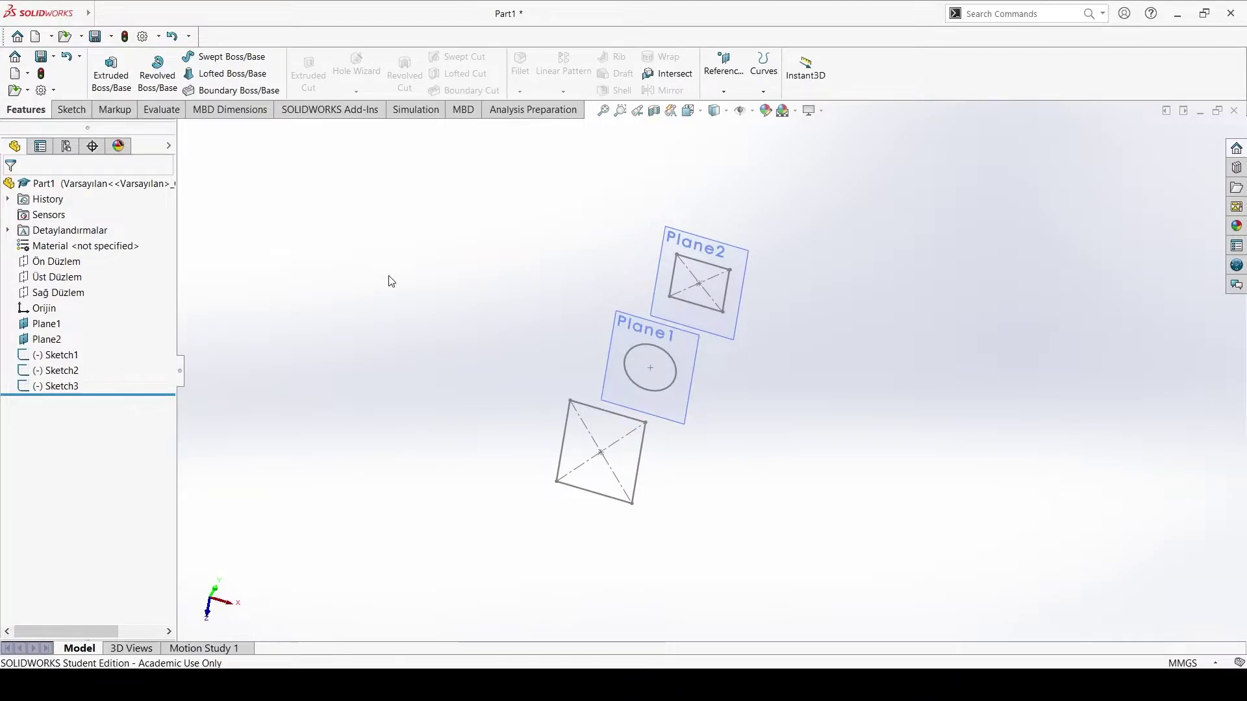
click(227, 74)
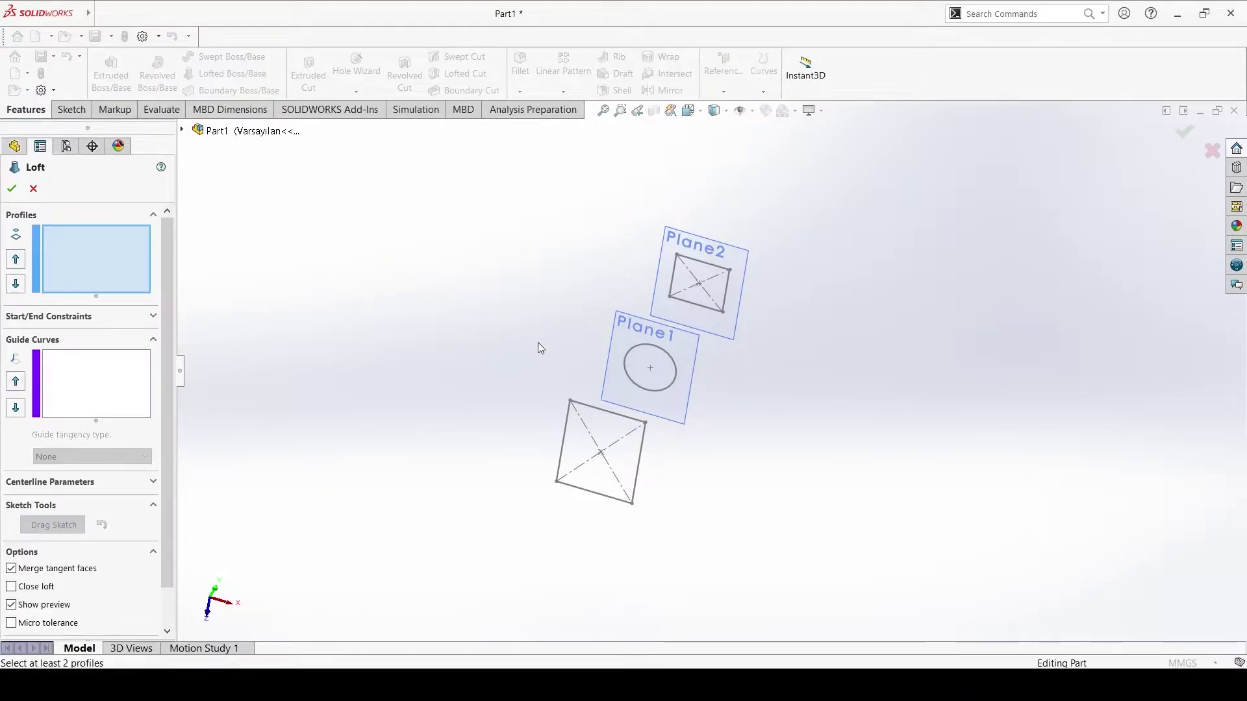
click(594, 494)
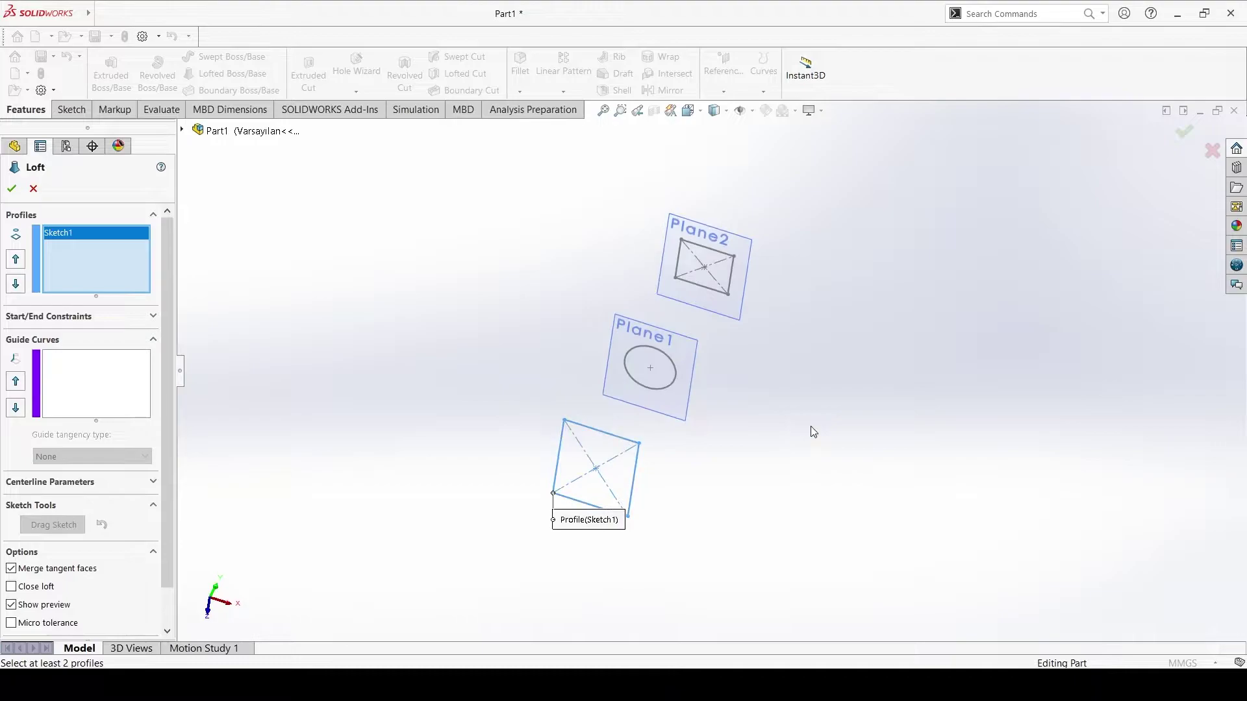
click(645, 387)
mouse_move(753, 465)
middle_down()
mouse_move(750, 379)
mouse_move(701, 432)
middle_up()
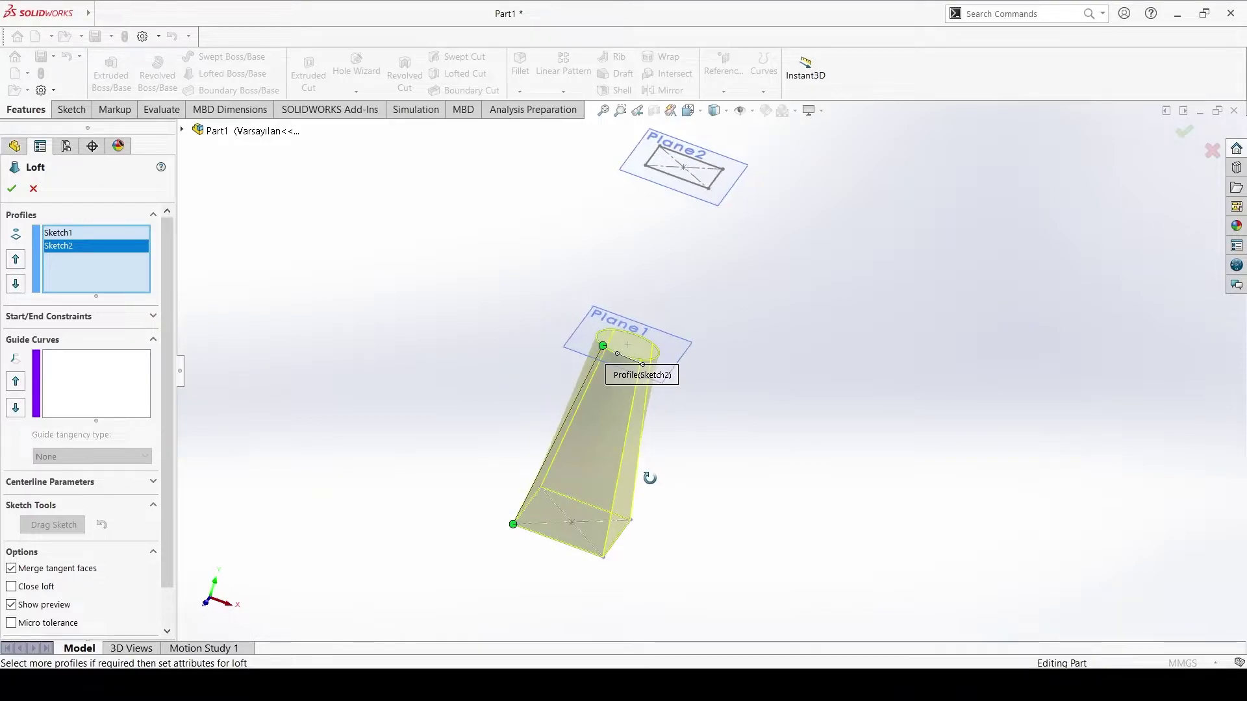
middle_drag(651, 507, 591, 423)
middle_drag(759, 359, 669, 283)
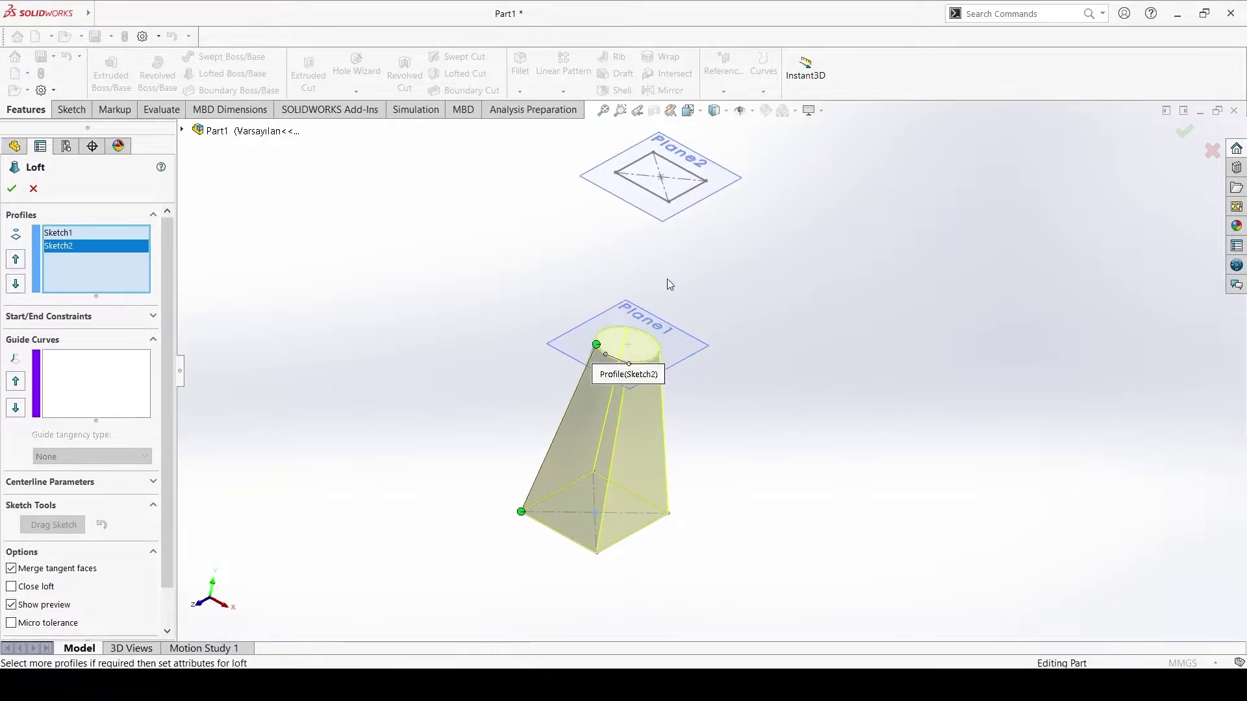
click(667, 200)
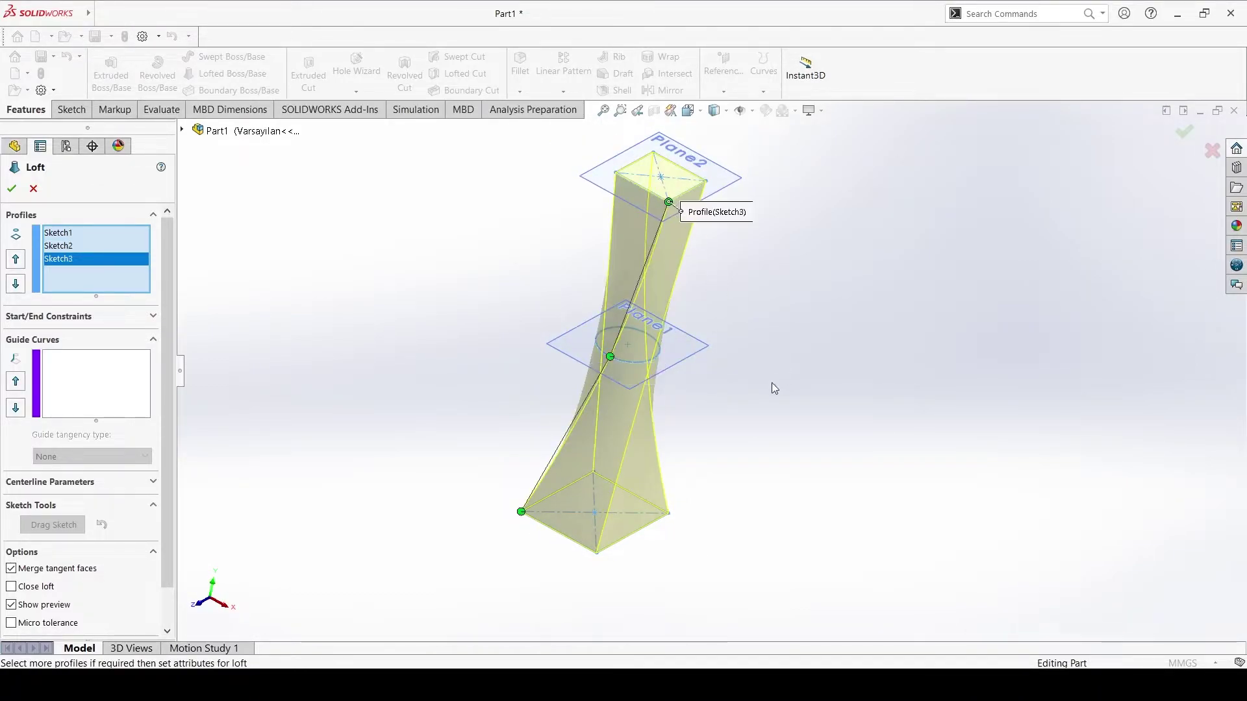
mouse_move(743, 404)
middle_down()
mouse_move(728, 355)
mouse_move(694, 348)
middle_up()
mouse_move(821, 339)
middle_down()
mouse_move(918, 356)
mouse_move(955, 384)
mouse_move(924, 364)
middle_up()
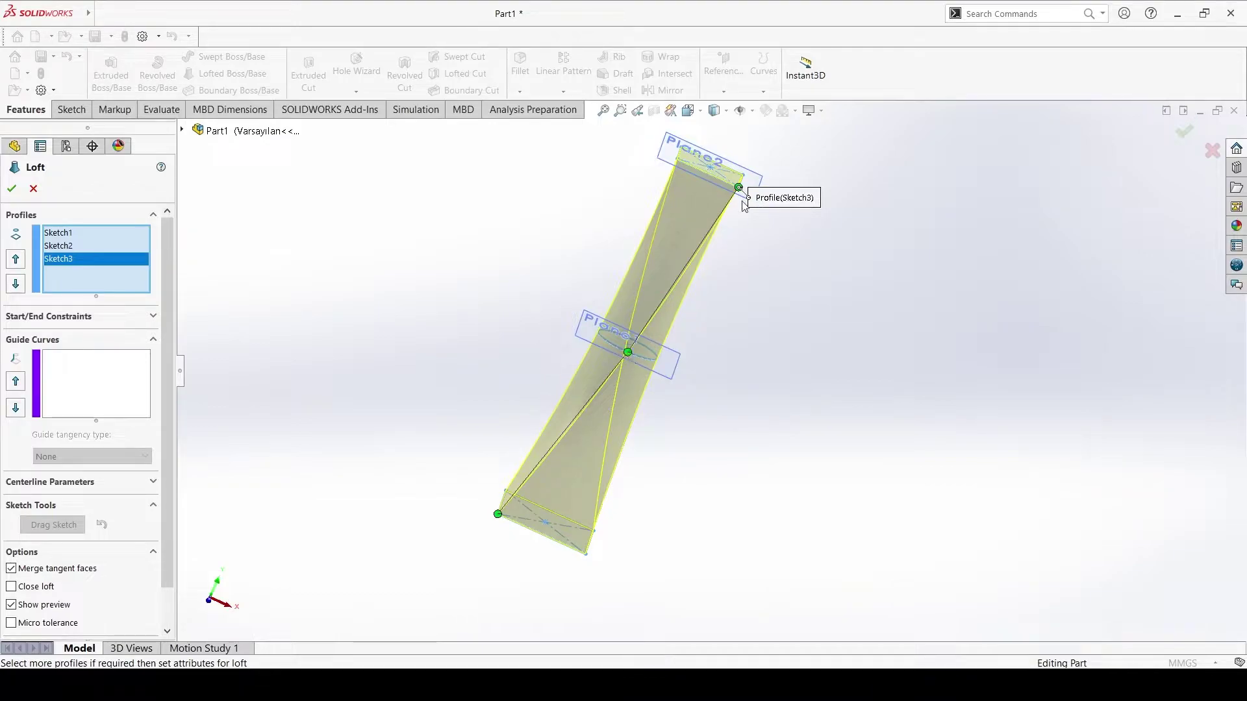
mouse_move(759, 273)
middle_down()
mouse_move(824, 294)
mouse_move(832, 314)
mouse_move(749, 206)
middle_up()
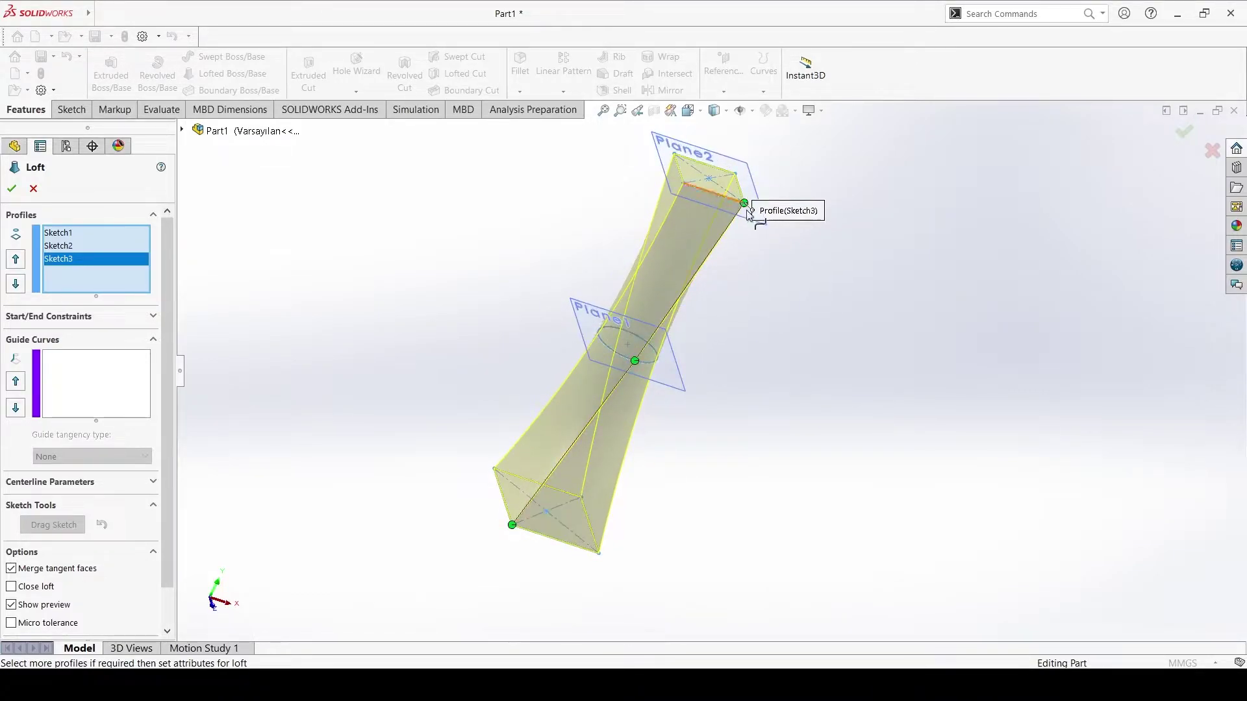
drag(748, 206, 674, 154)
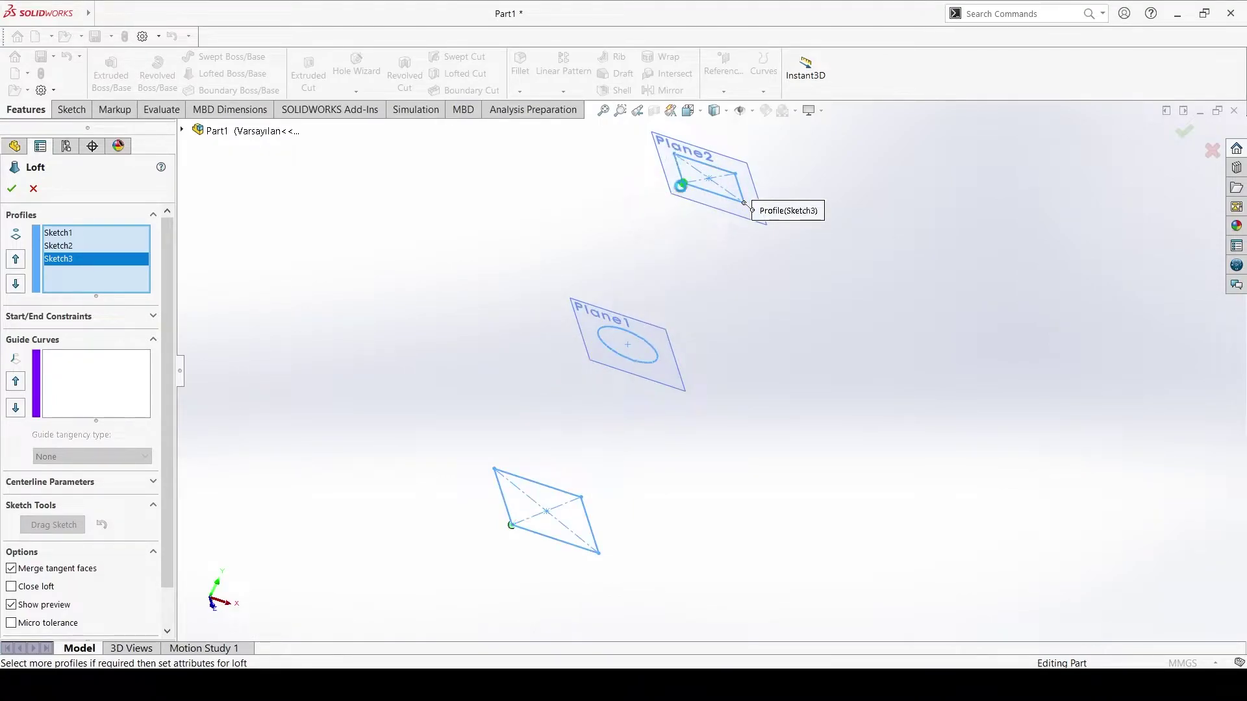
mouse_move(721, 326)
middle_down()
mouse_move(718, 350)
mouse_move(705, 301)
mouse_move(665, 301)
mouse_move(729, 423)
middle_up()
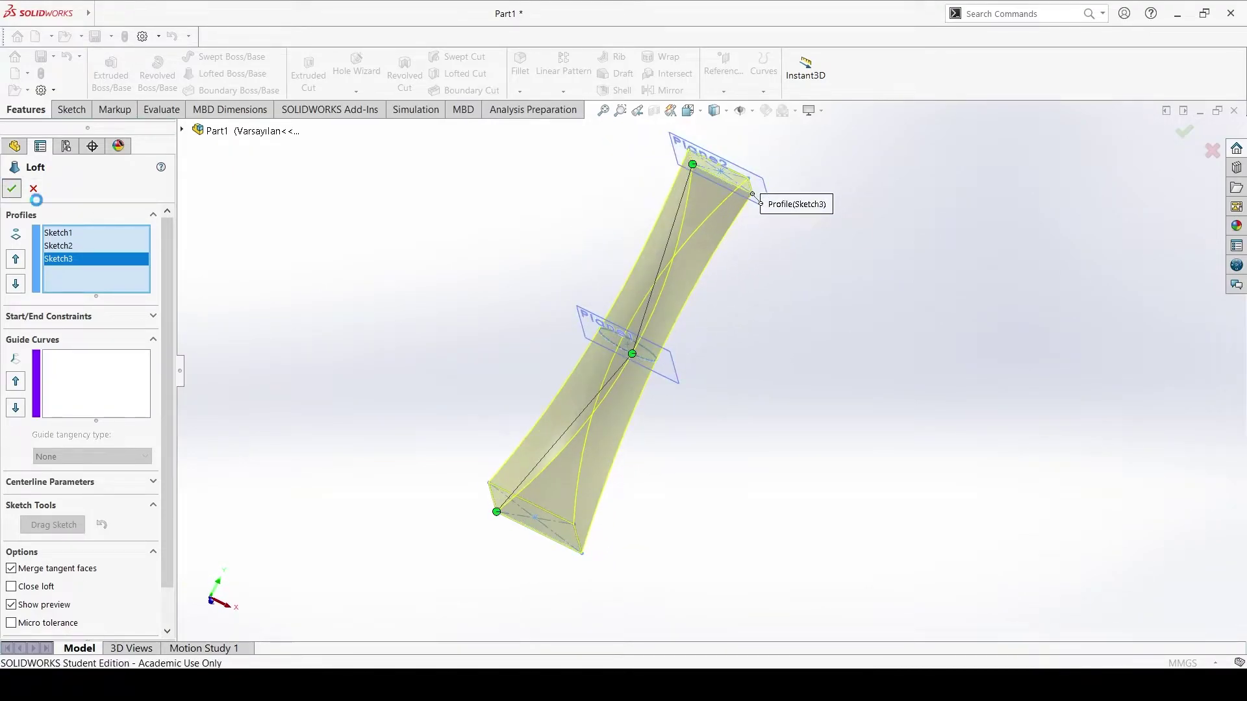
click(12, 188)
middle_drag(751, 361, 657, 252)
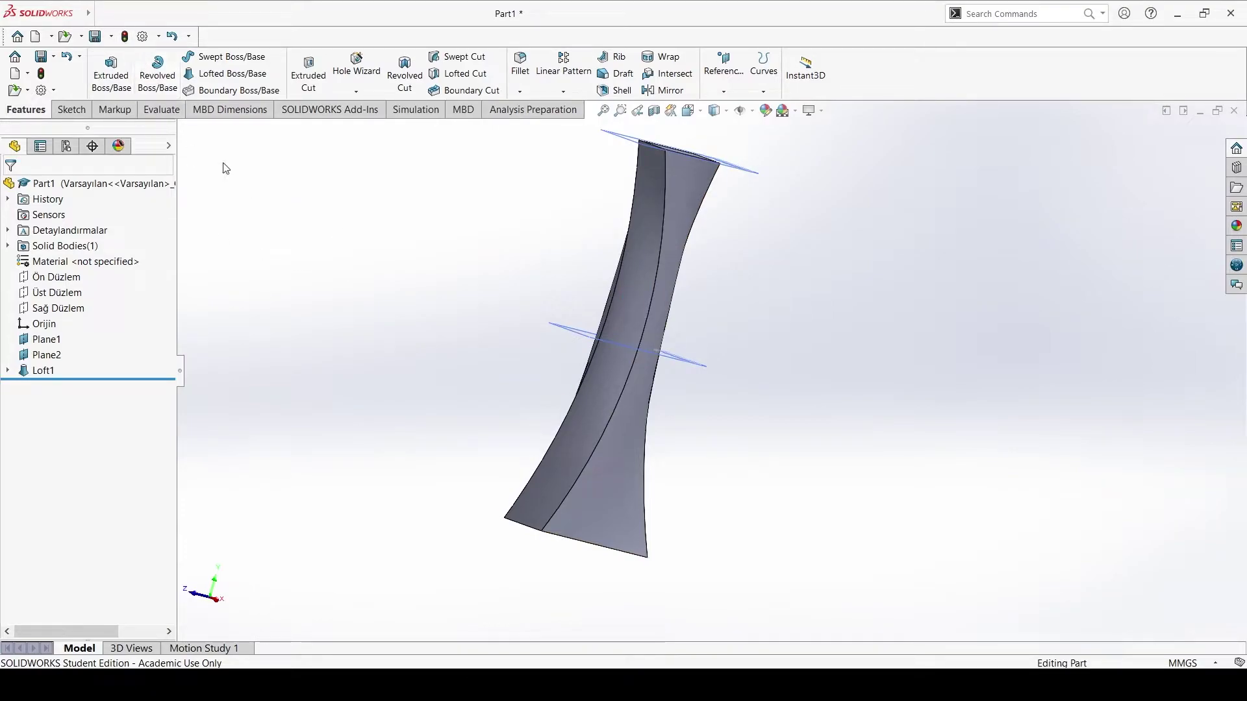
key(ctrl+z)
middle_drag(639, 301, 526, 231)
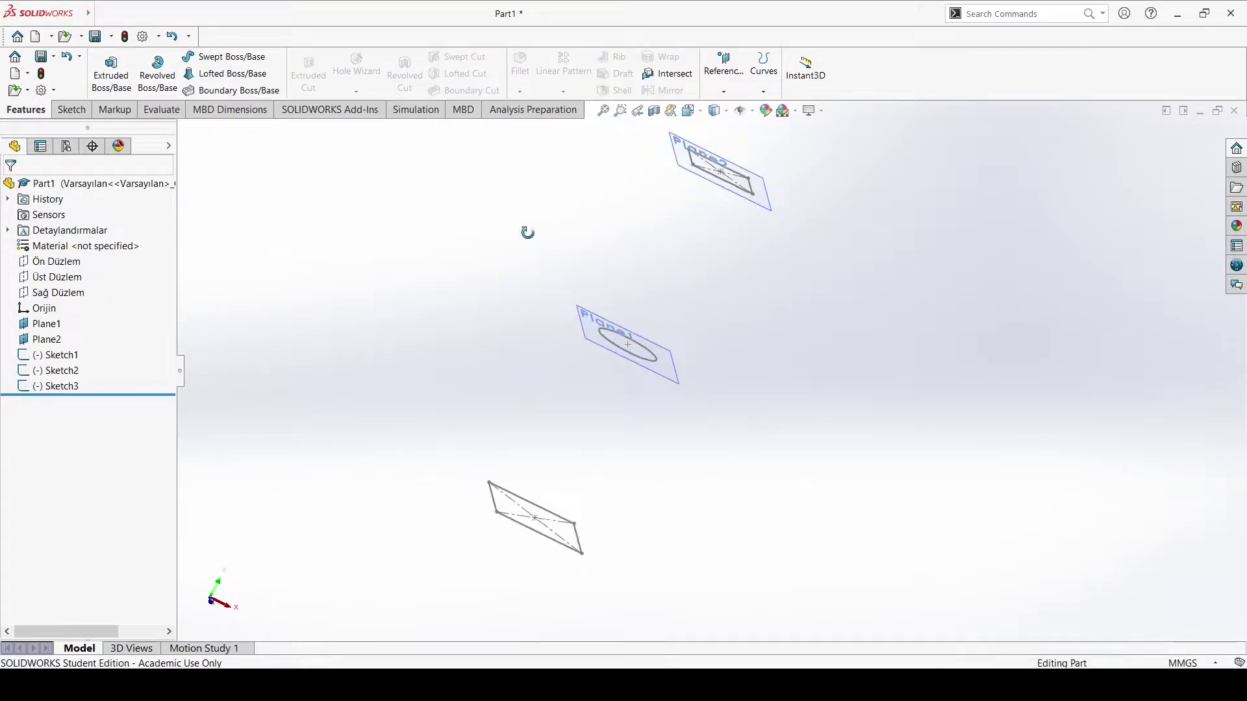
click(81, 112)
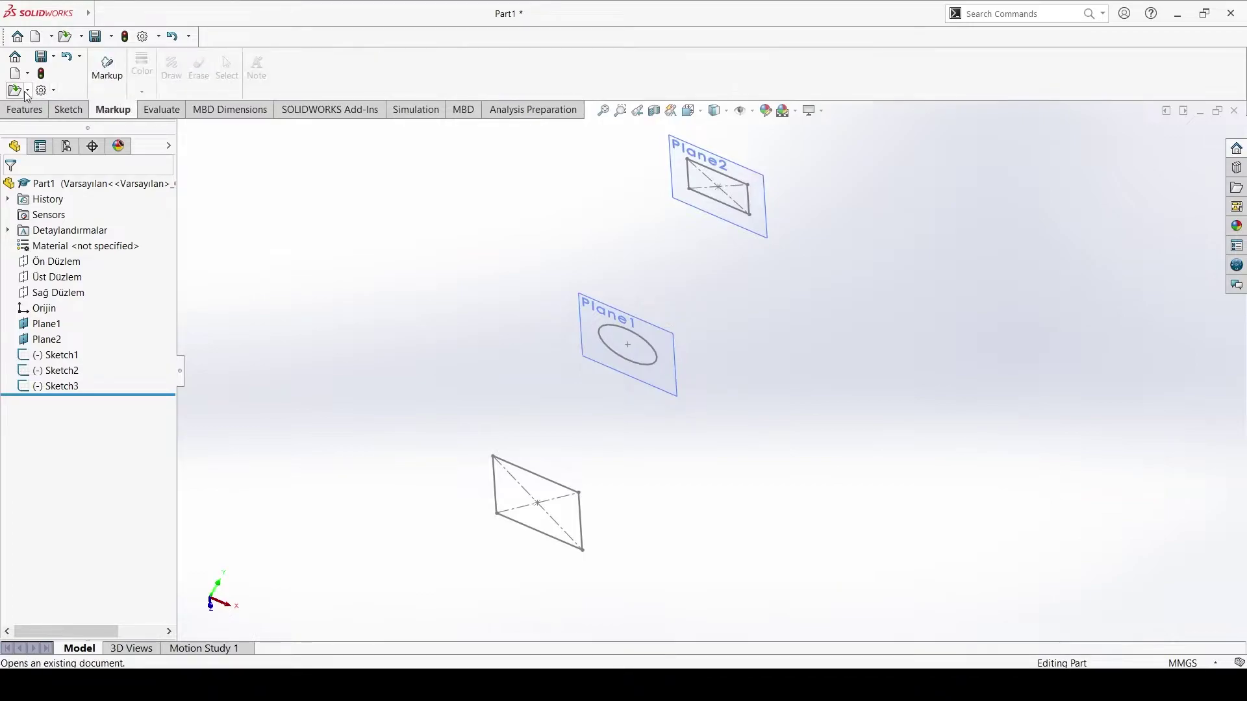
Step: Start a Lofted Boss/Base with Sketch1, Sketch2 and Sketch3 picked as profiles
click(25, 109)
click(212, 74)
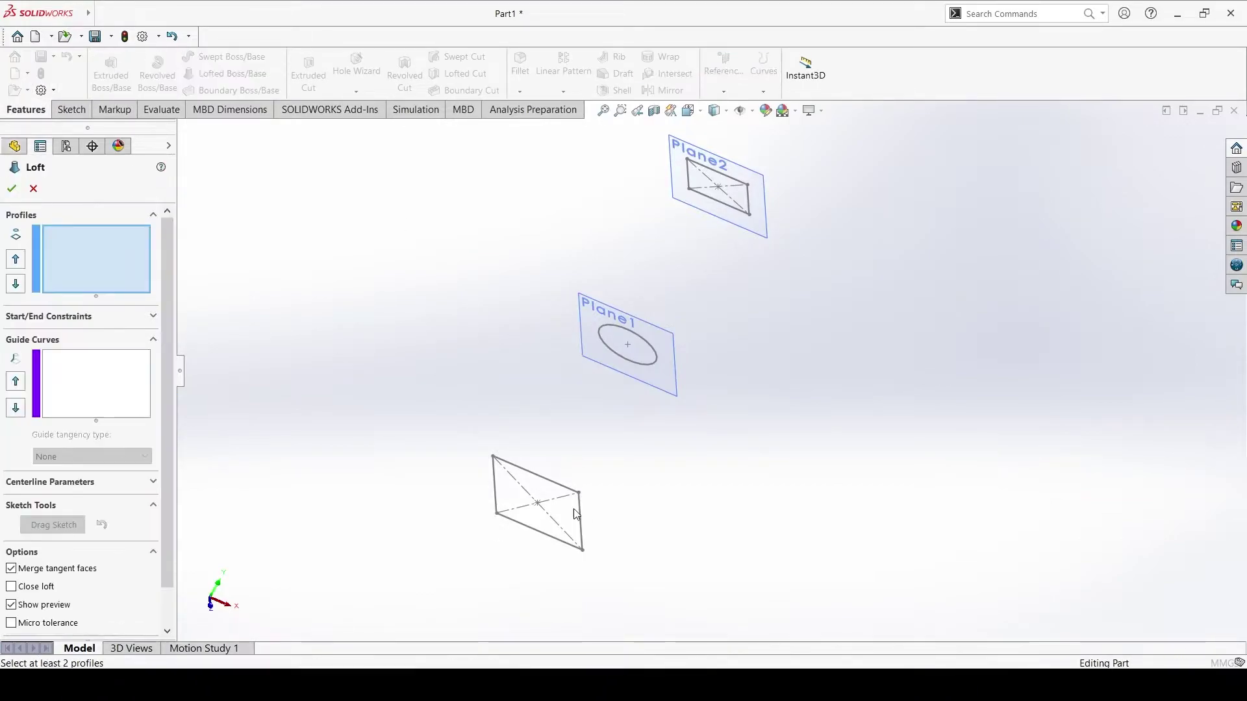
click(522, 529)
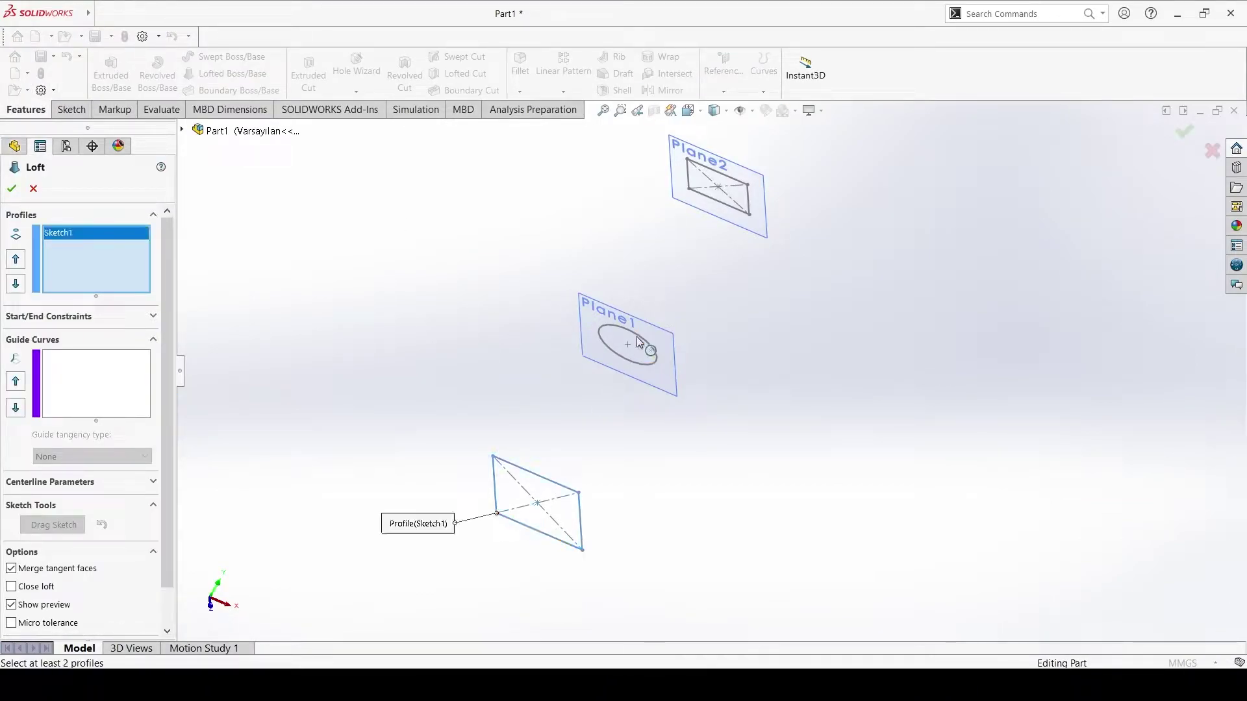
click(626, 364)
click(721, 208)
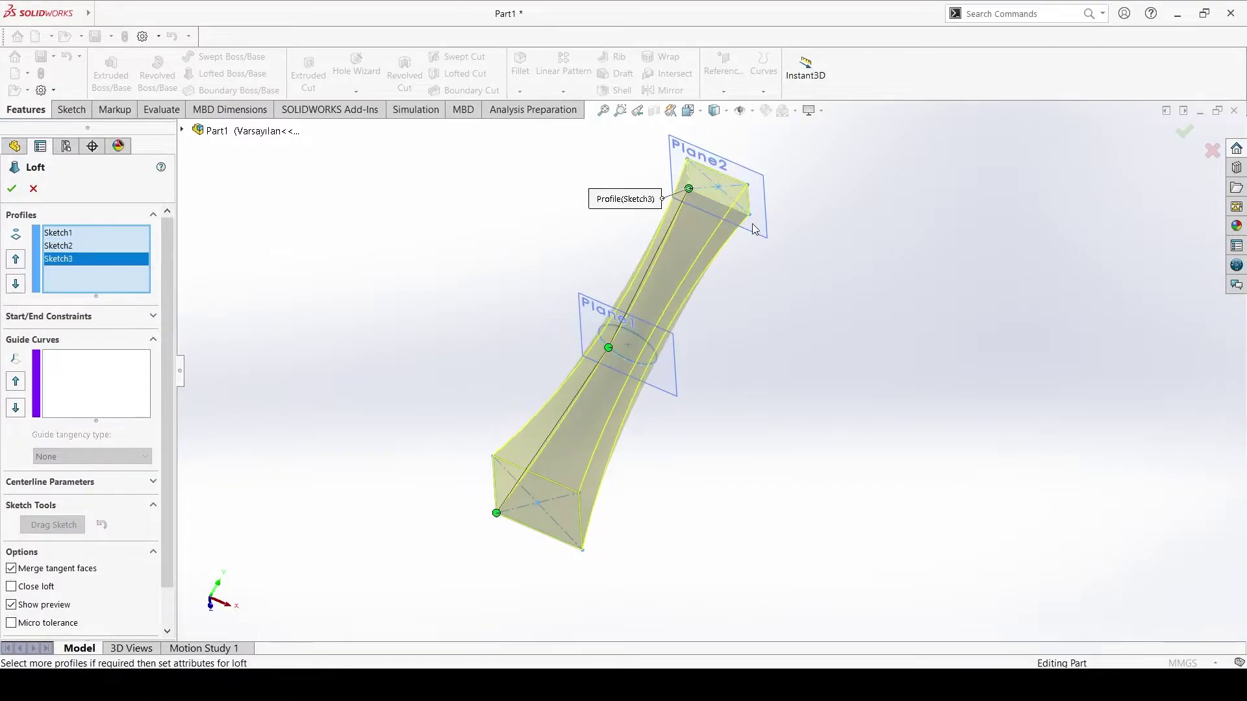
mouse_move(790, 392)
middle_down()
mouse_move(756, 187)
mouse_move(821, 364)
middle_up()
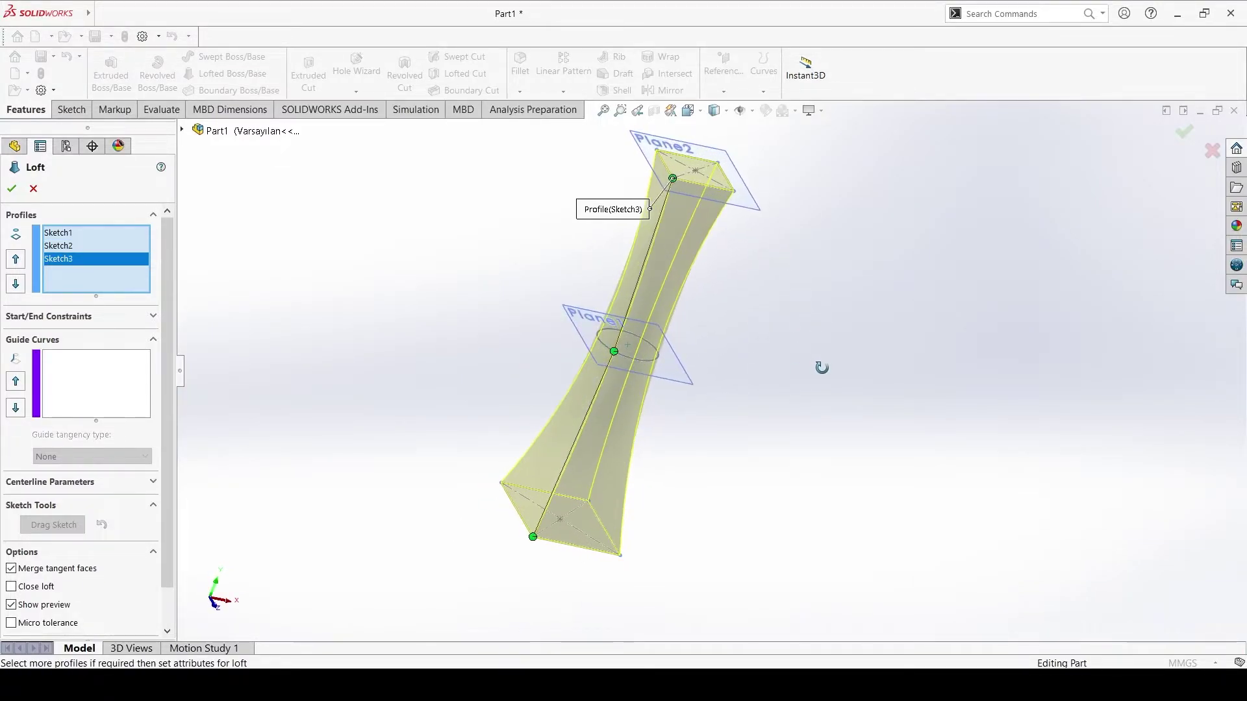
scroll(35, 455, down, 1)
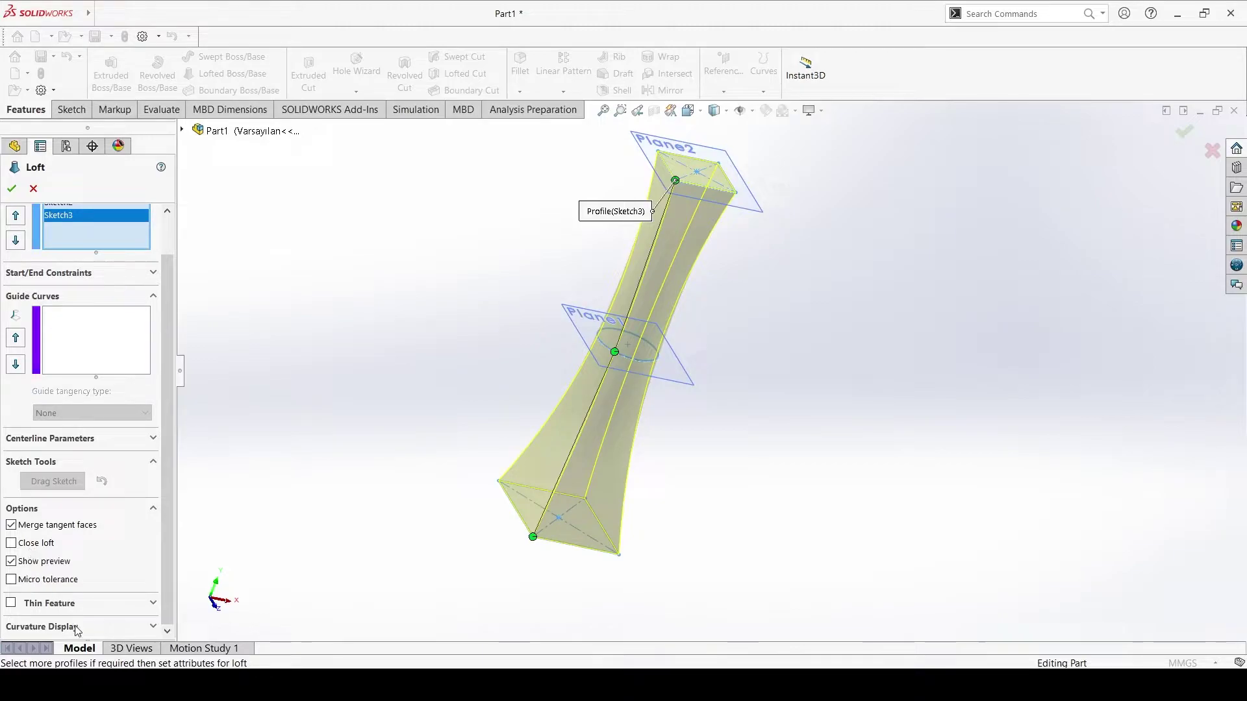
scroll(96, 449, up, 1)
scroll(96, 448, down, 1)
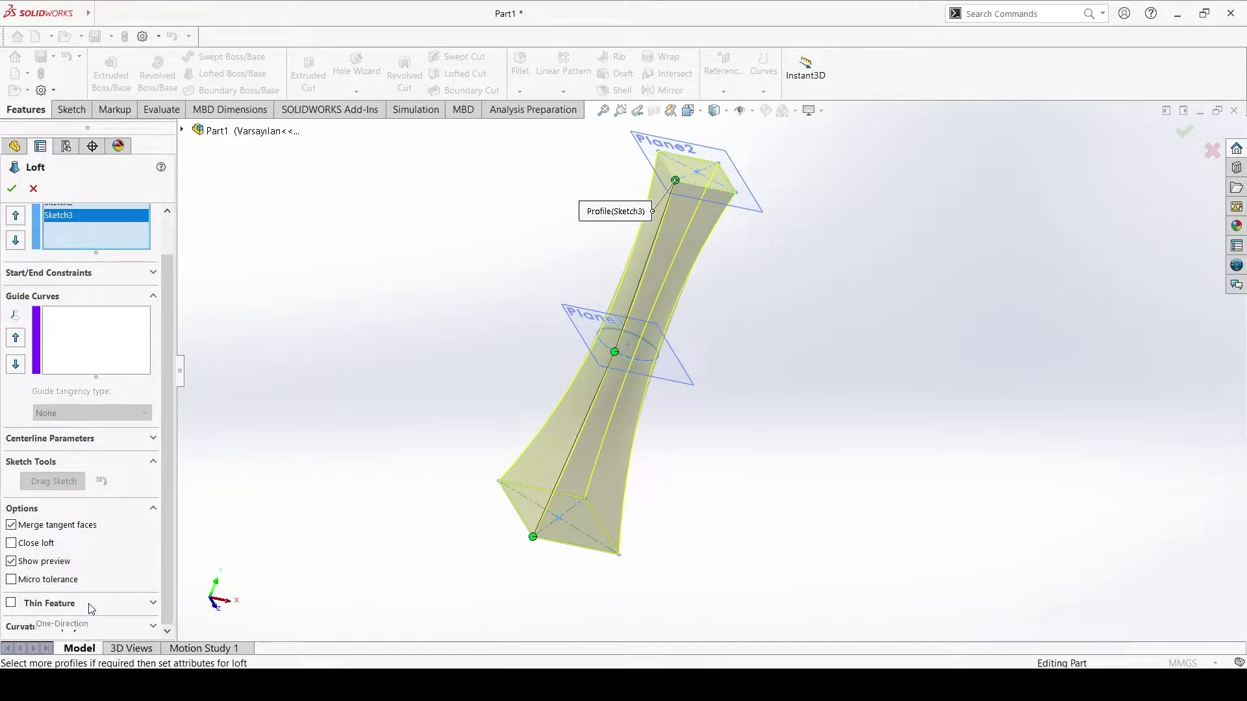
Step: Make the loft a thin feature and try flipping the wall thickness direction
click(88, 603)
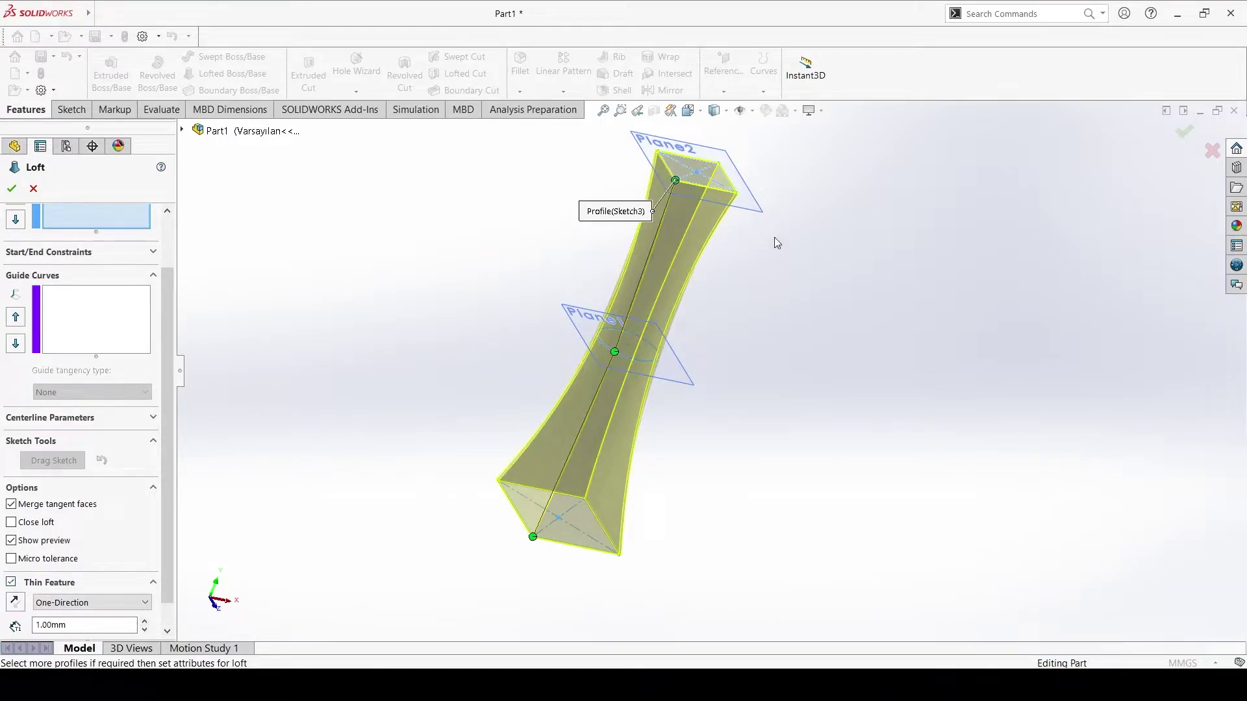
mouse_move(776, 243)
middle_down()
mouse_move(721, 407)
mouse_move(649, 345)
mouse_move(876, 390)
mouse_move(883, 379)
middle_up()
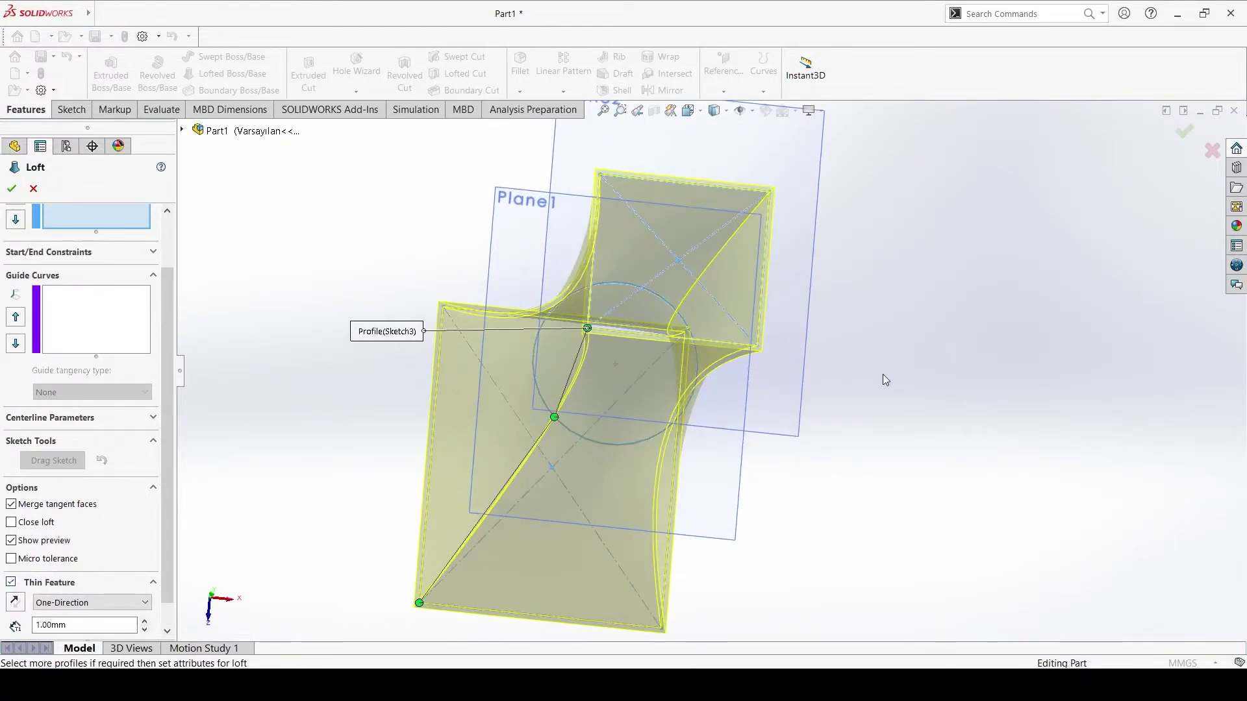
scroll(657, 318, down, 3)
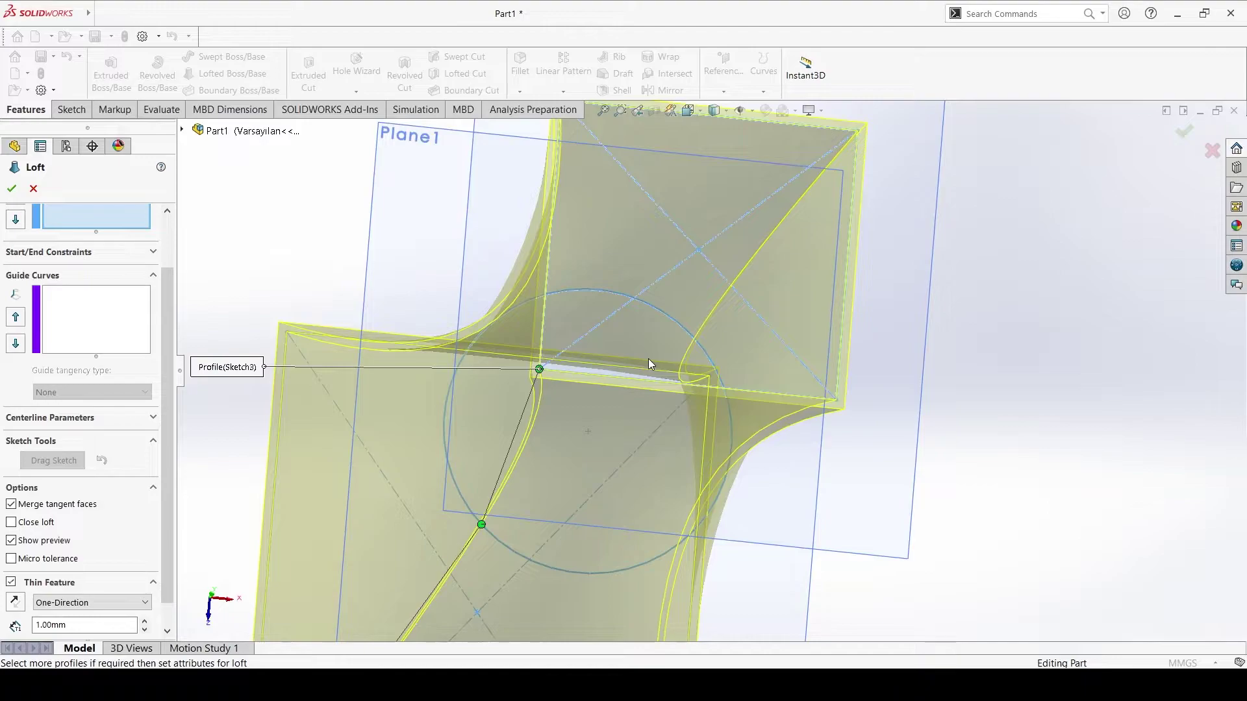
middle_drag(622, 323, 554, 434)
scroll(91, 513, down, 1)
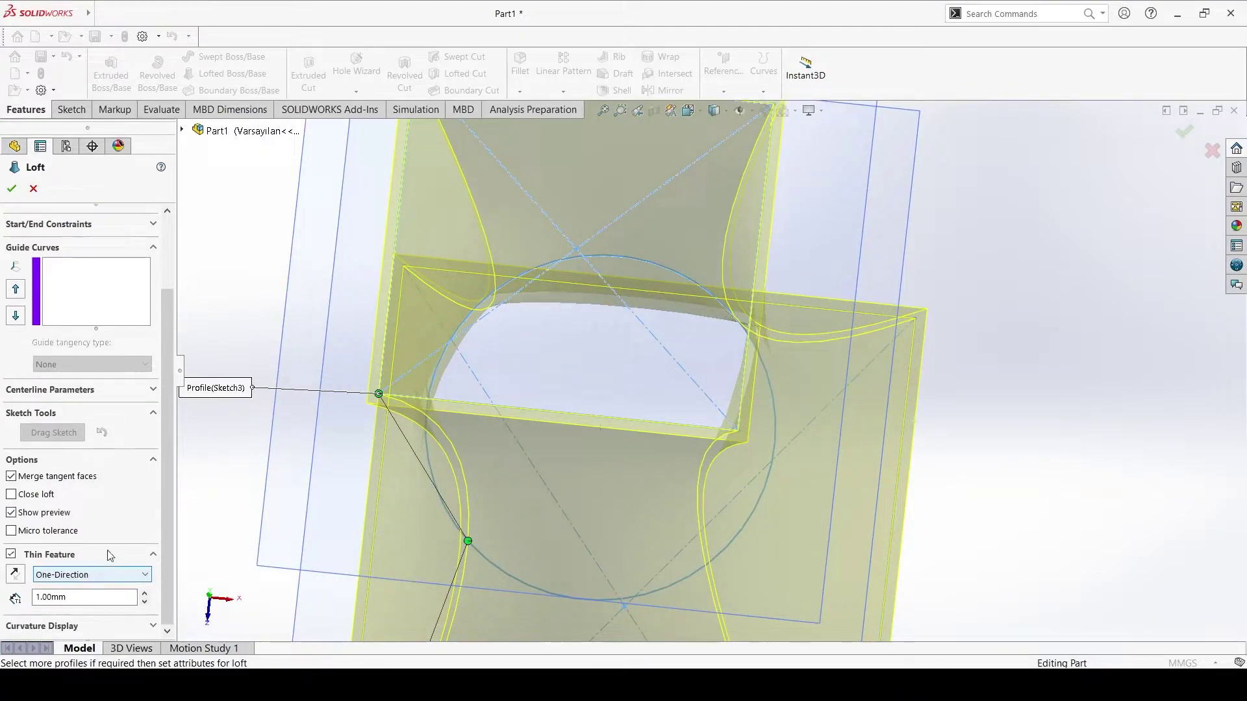
key(z)
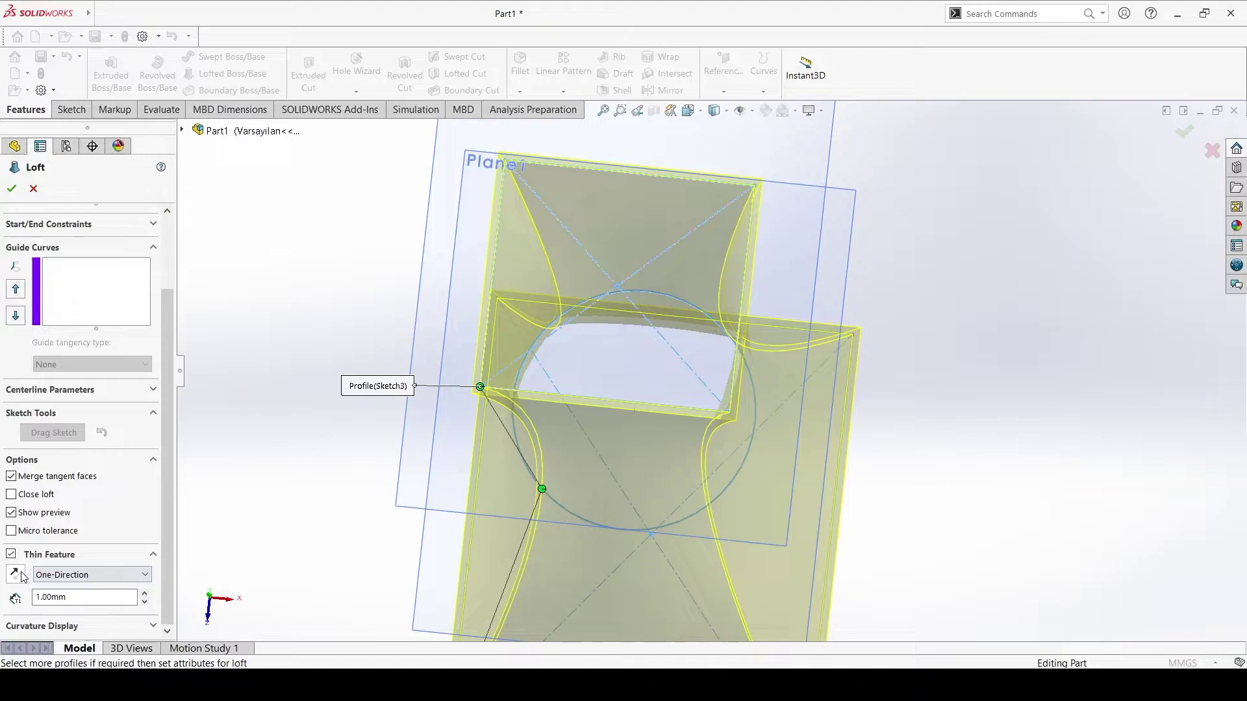
scroll(509, 424, up, 2)
scroll(617, 388, down, 2)
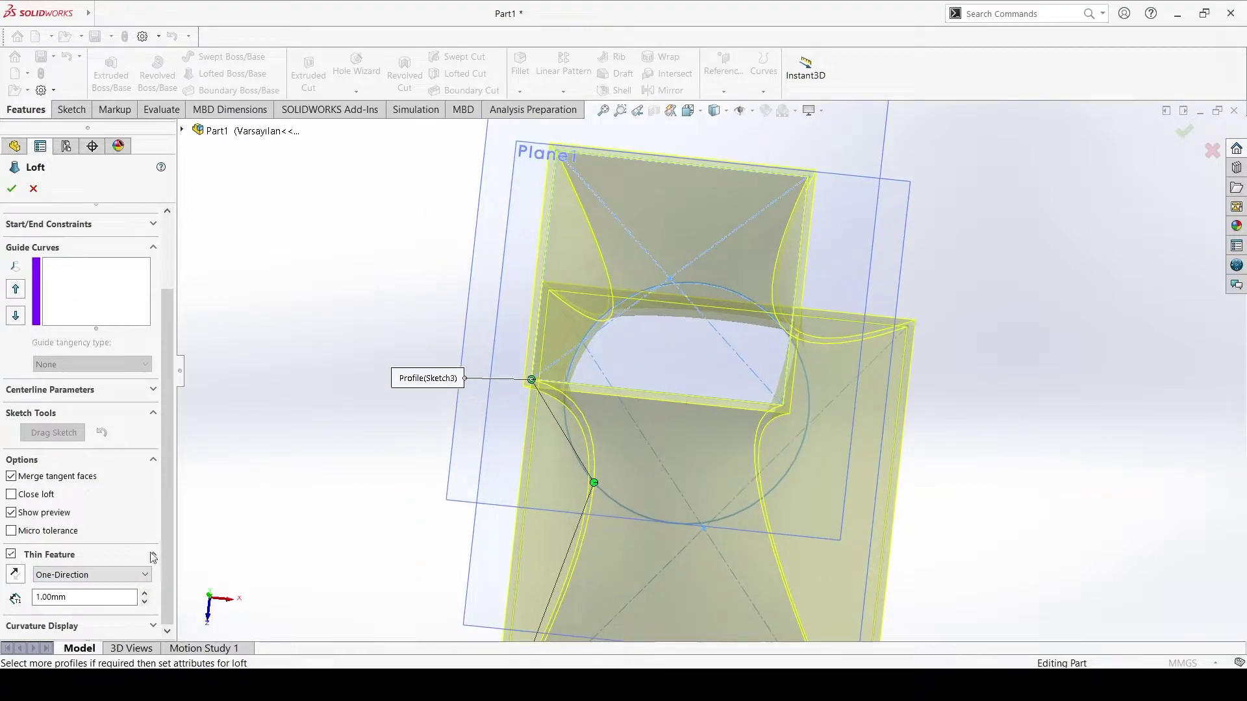
click(15, 576)
scroll(539, 422, down, 2)
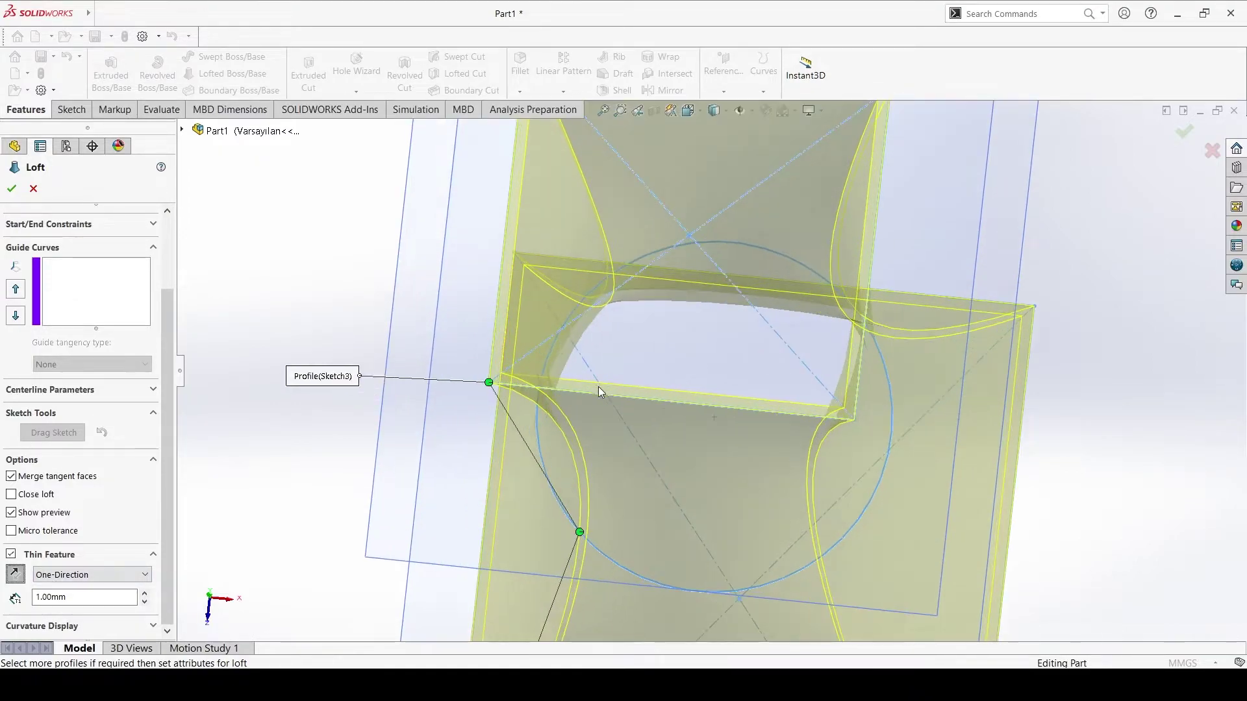
scroll(598, 387, down, 2)
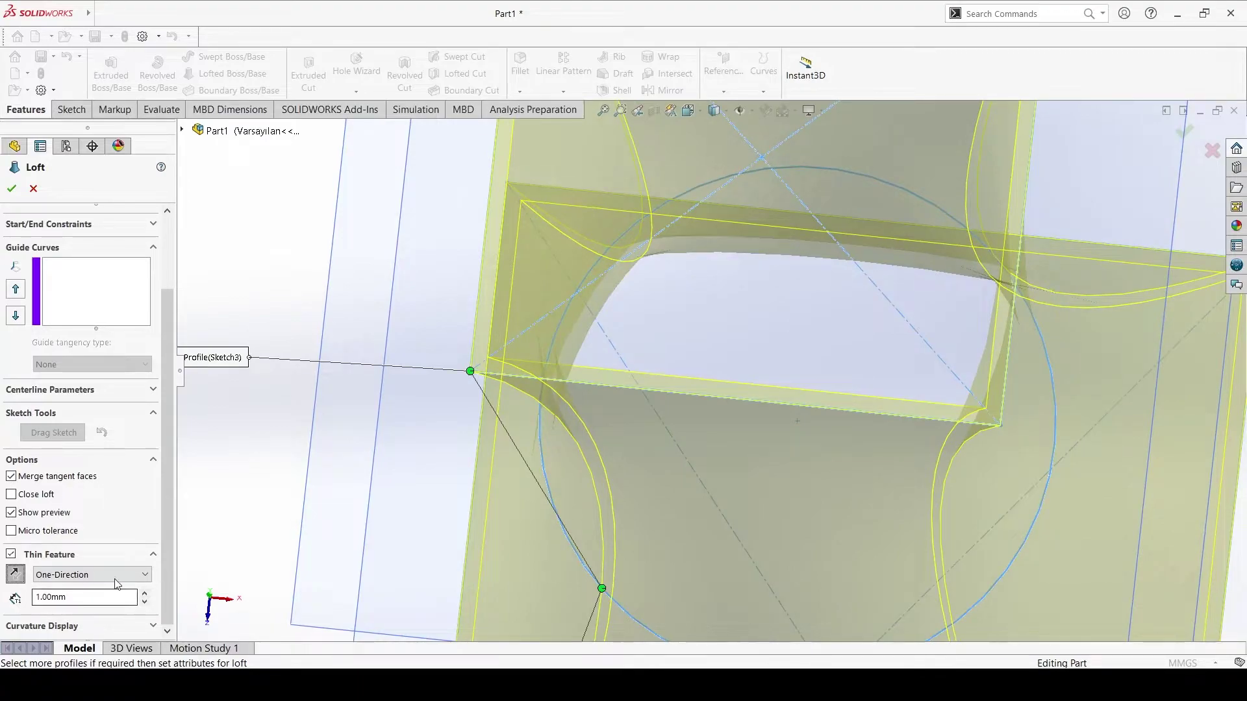
click(16, 575)
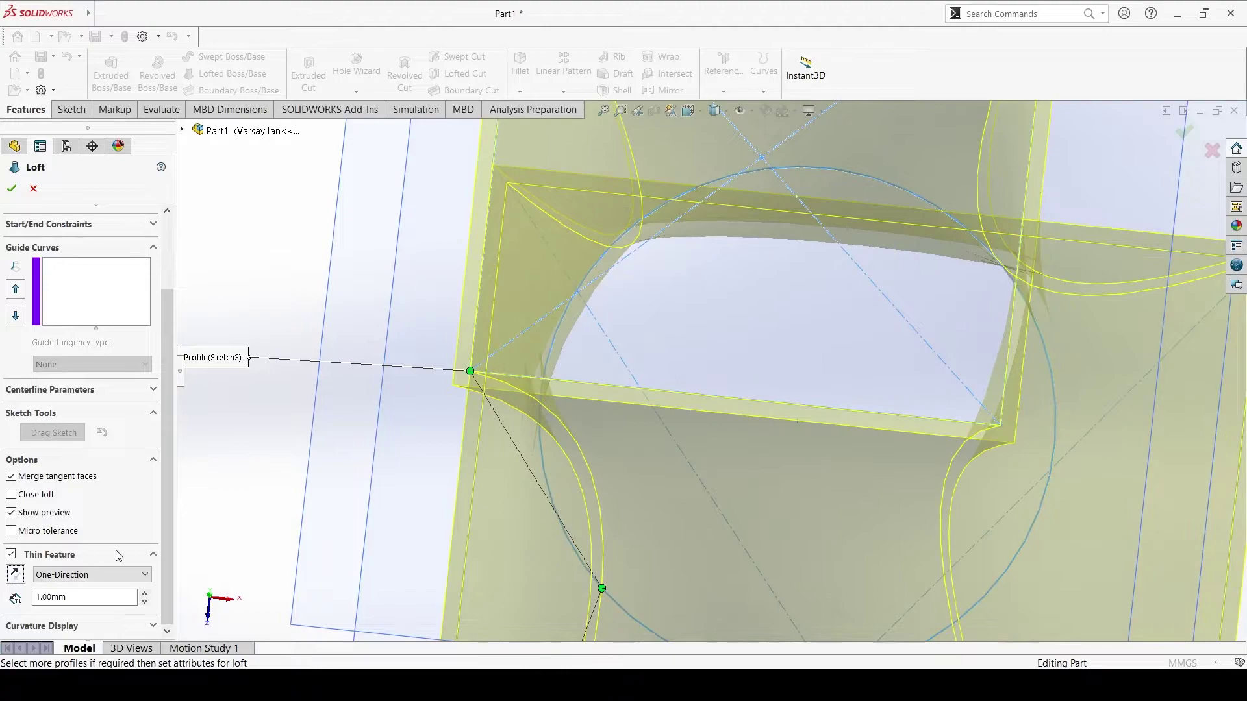
key(f)
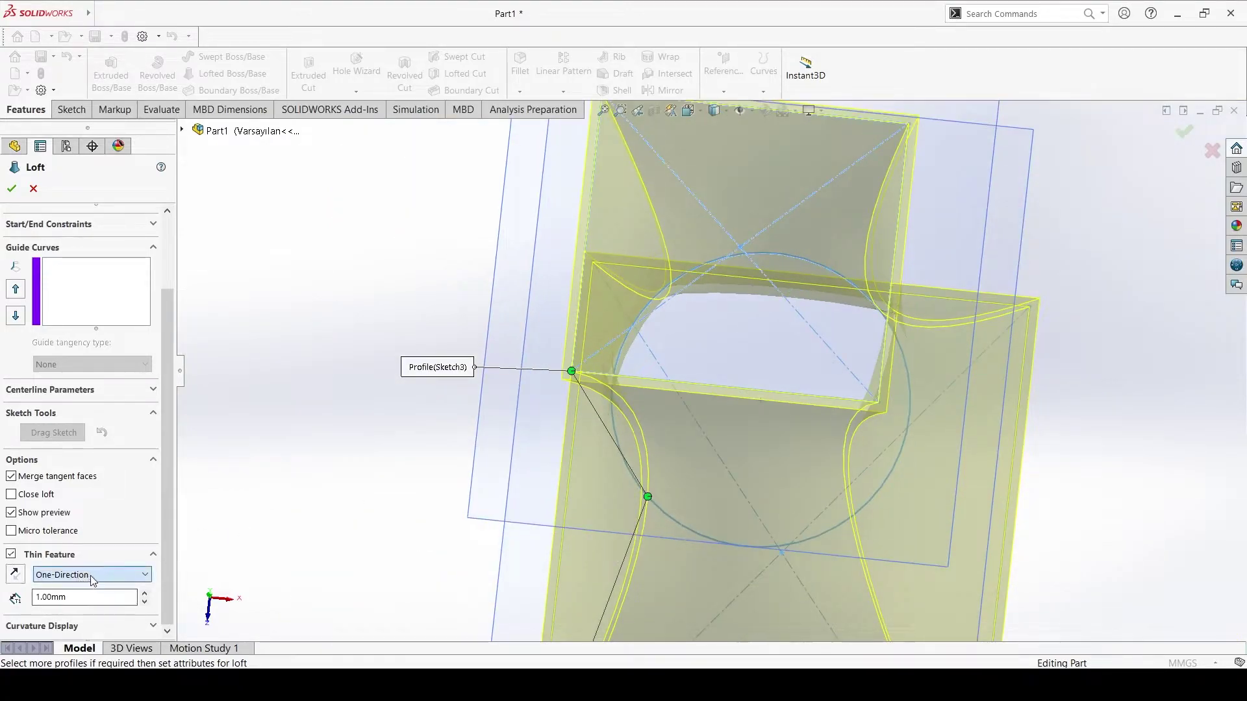
Step: Change the thin type from Mid-Plane to Two-Direction, with 2.00 mm and 1.00 mm thicknesses
click(91, 574)
click(65, 597)
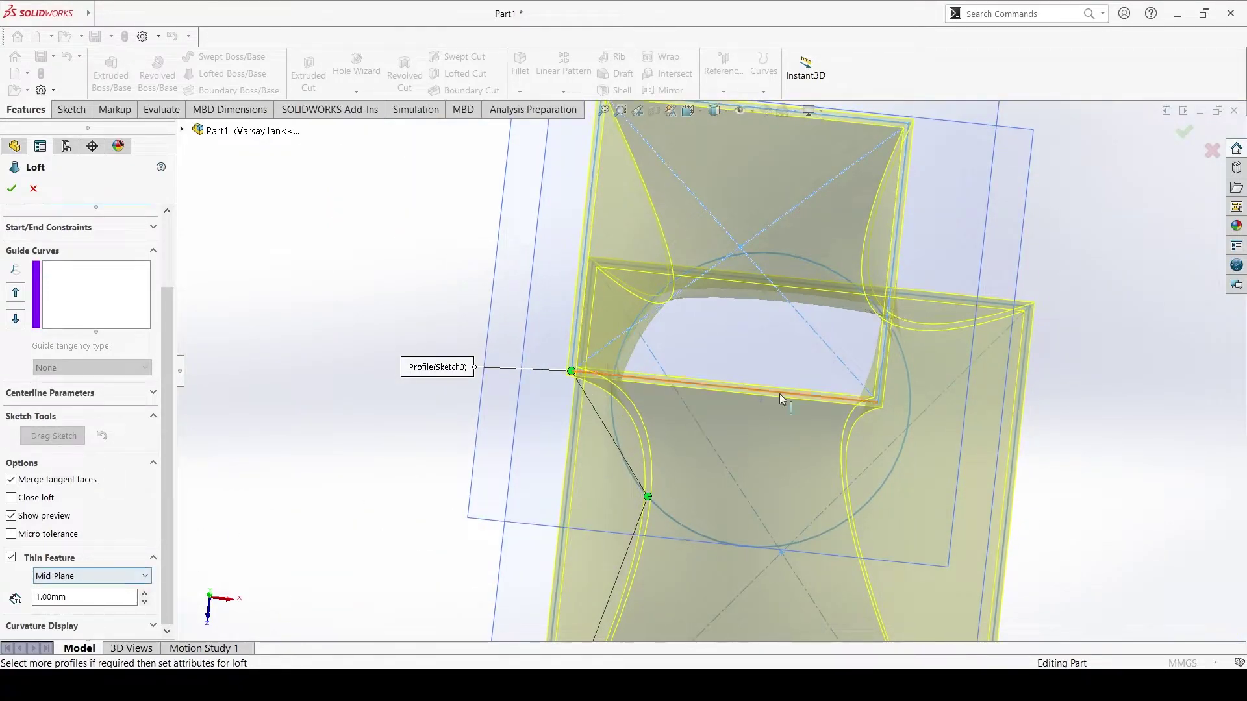
scroll(666, 389, down, 2)
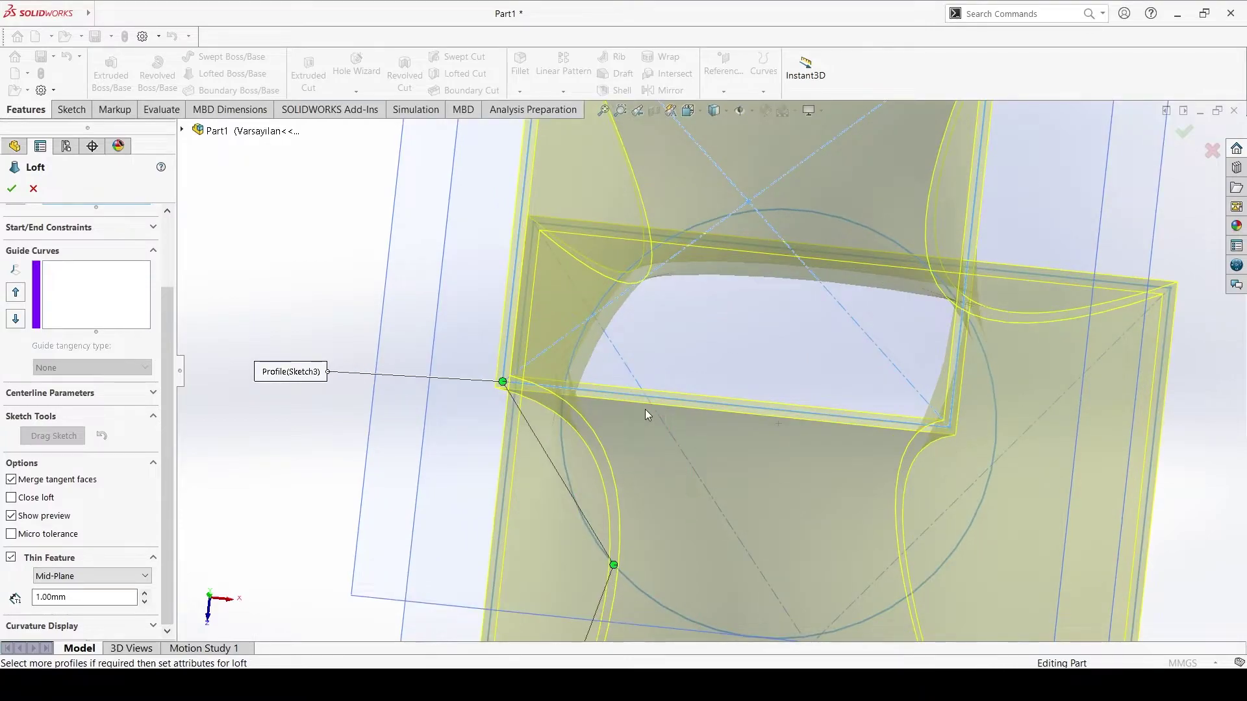
scroll(652, 405, down, 2)
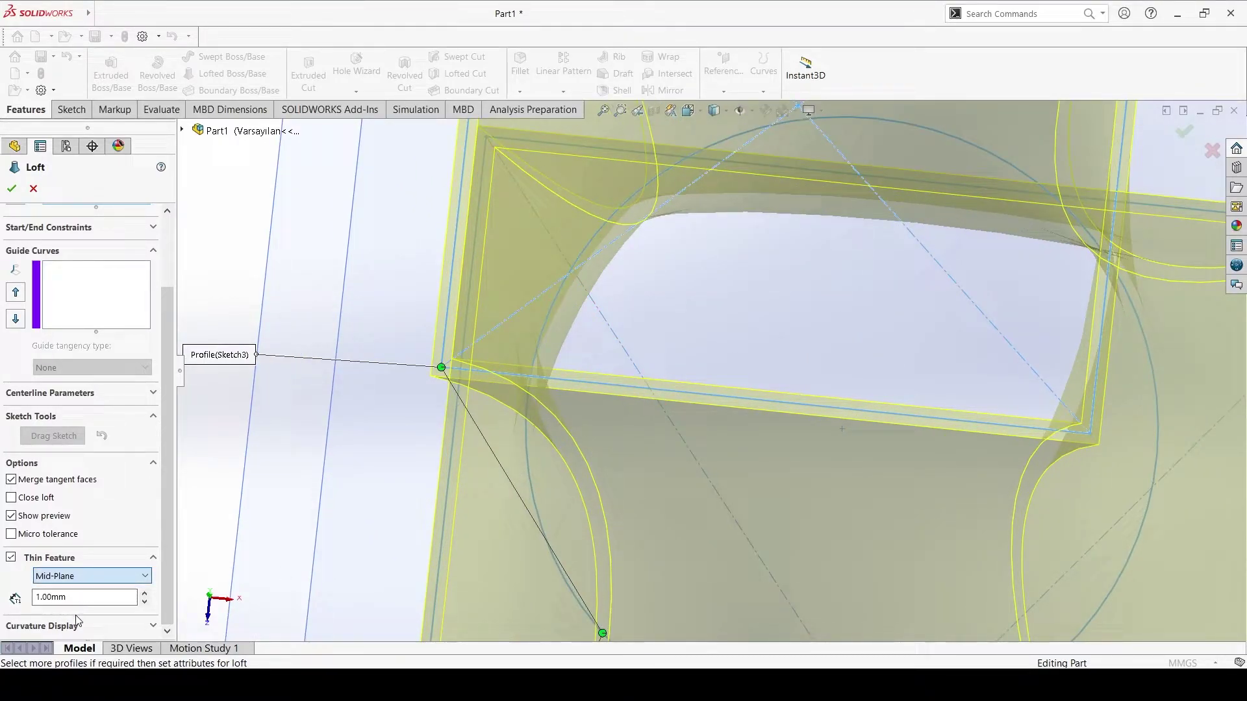
click(91, 576)
click(71, 610)
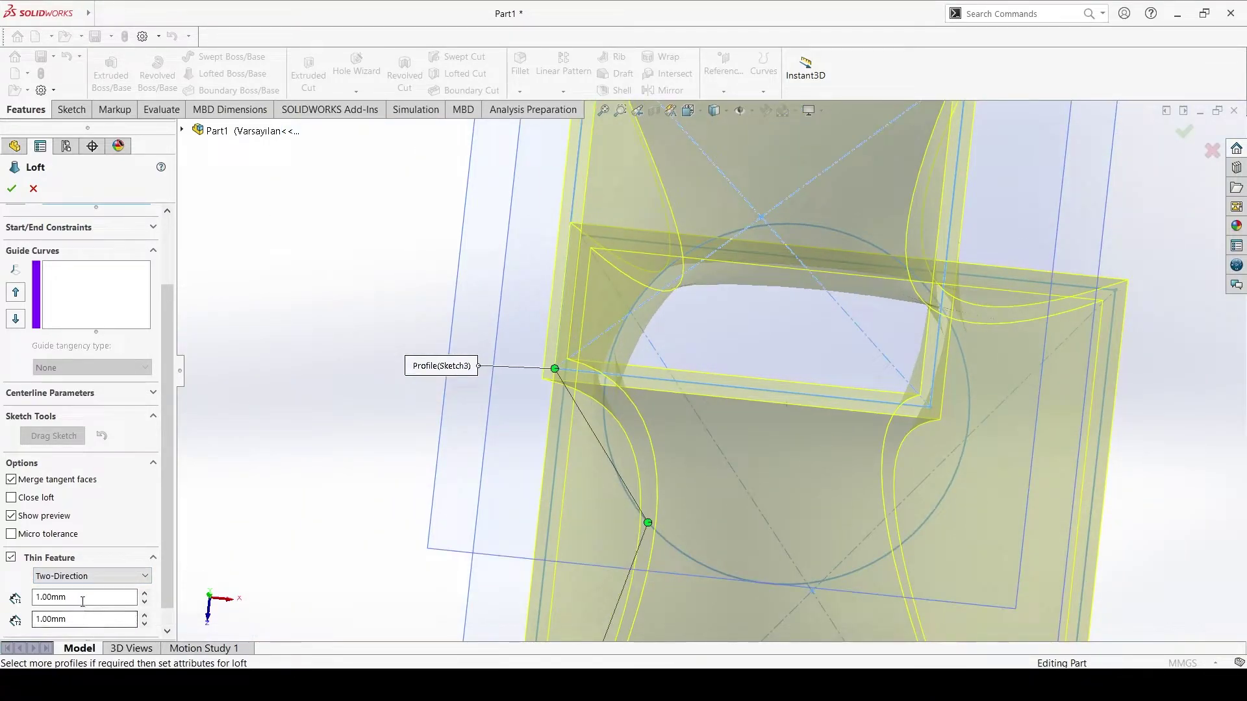
click(87, 596)
text(2)
middle_drag(529, 331, 574, 314)
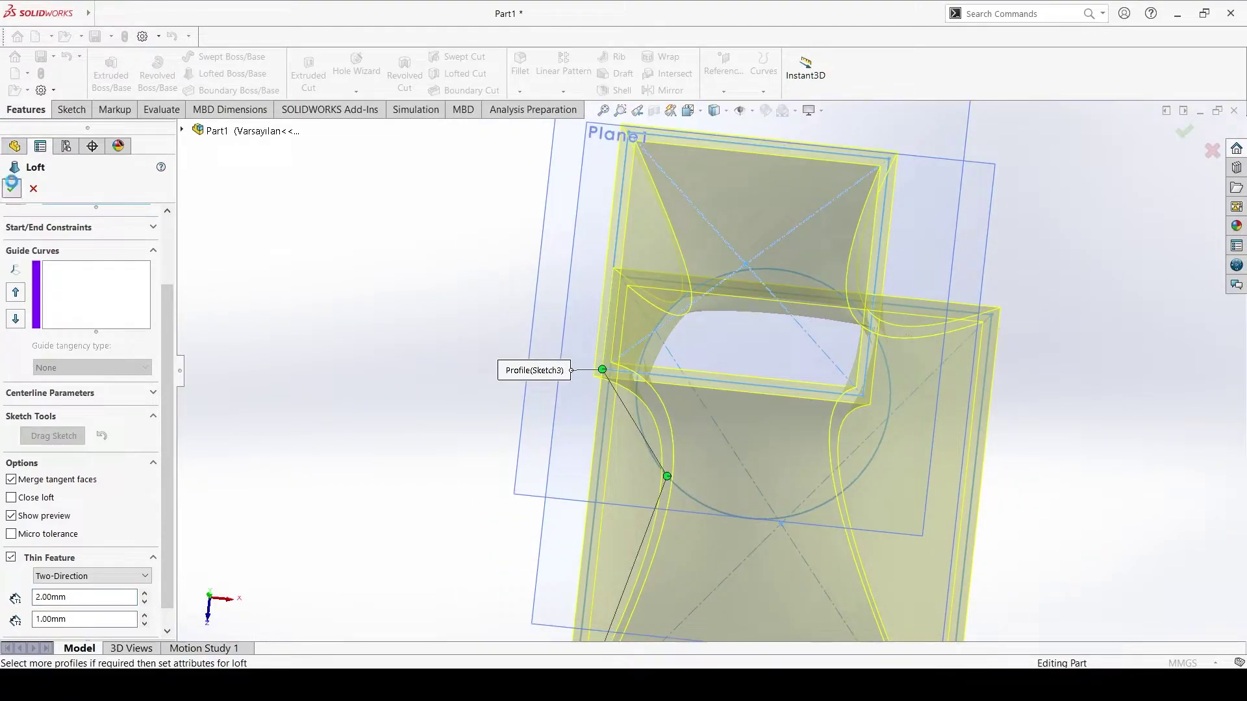
Step: Confirm the thin loft as Loft-Thin1 and fit the body in view
click(12, 187)
middle_drag(1182, 348, 1026, 351)
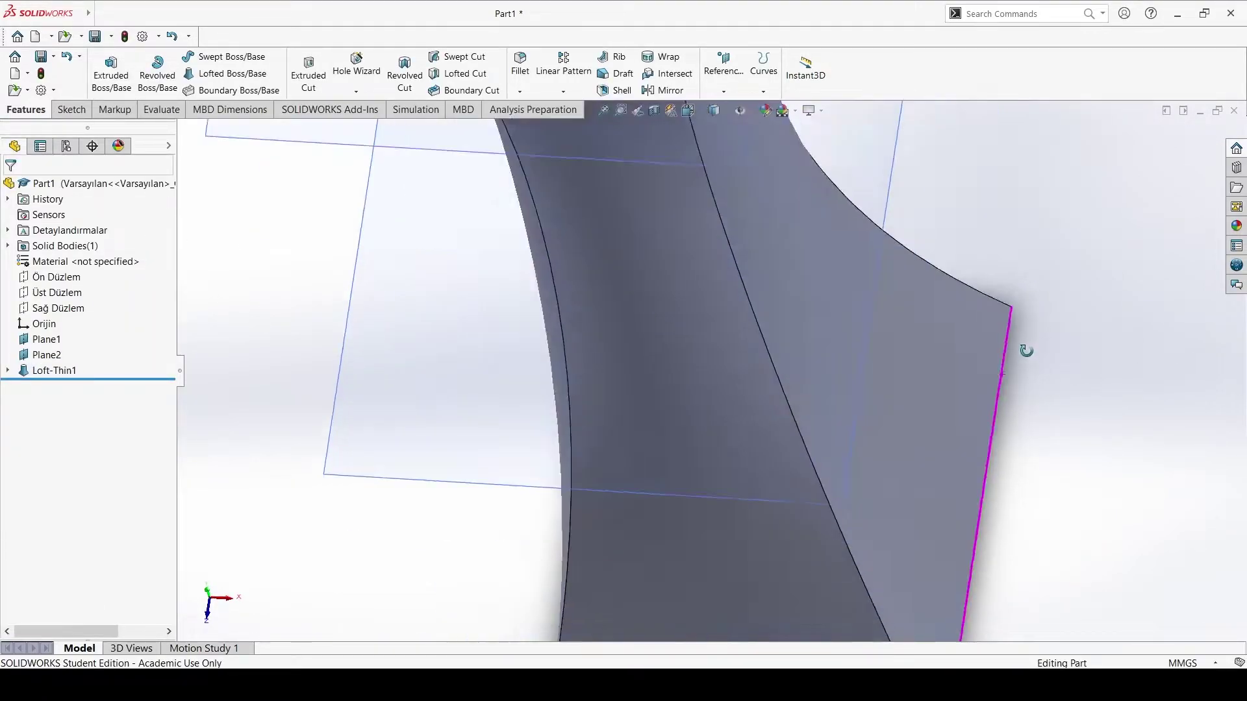
key(f)
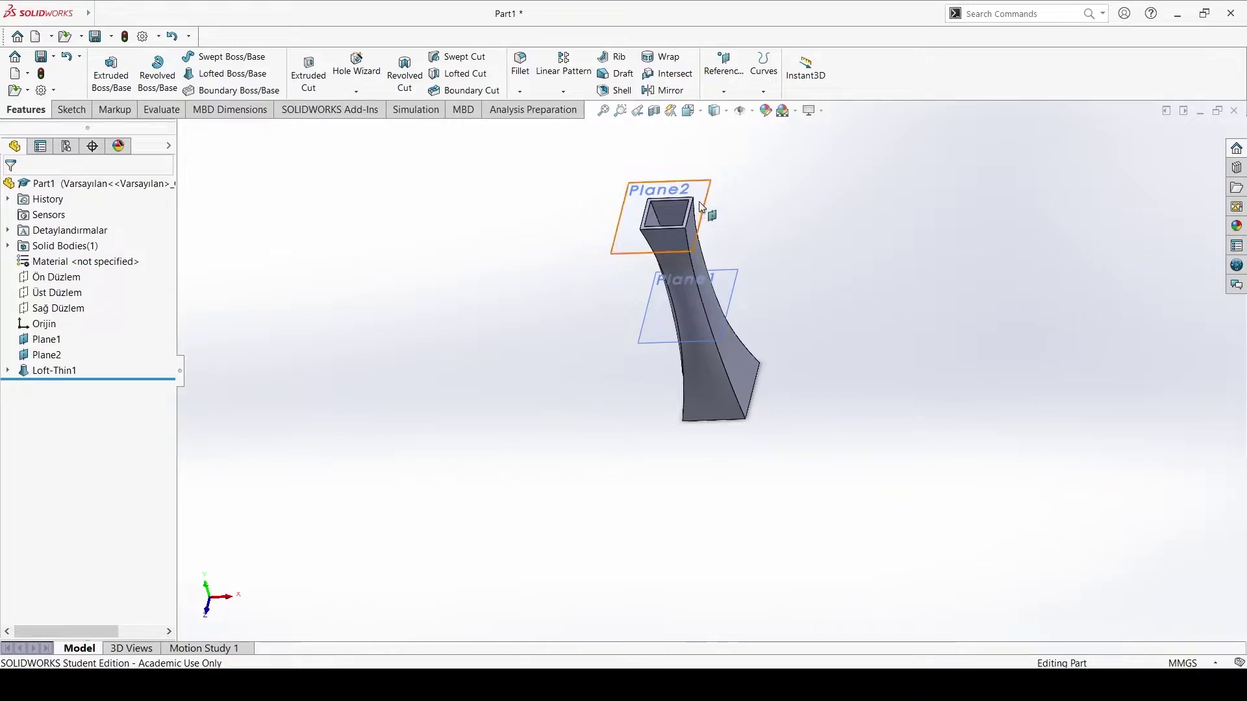
Step: Hide Plane2 and Plane1 and zoom to fit the loft body
click(699, 204)
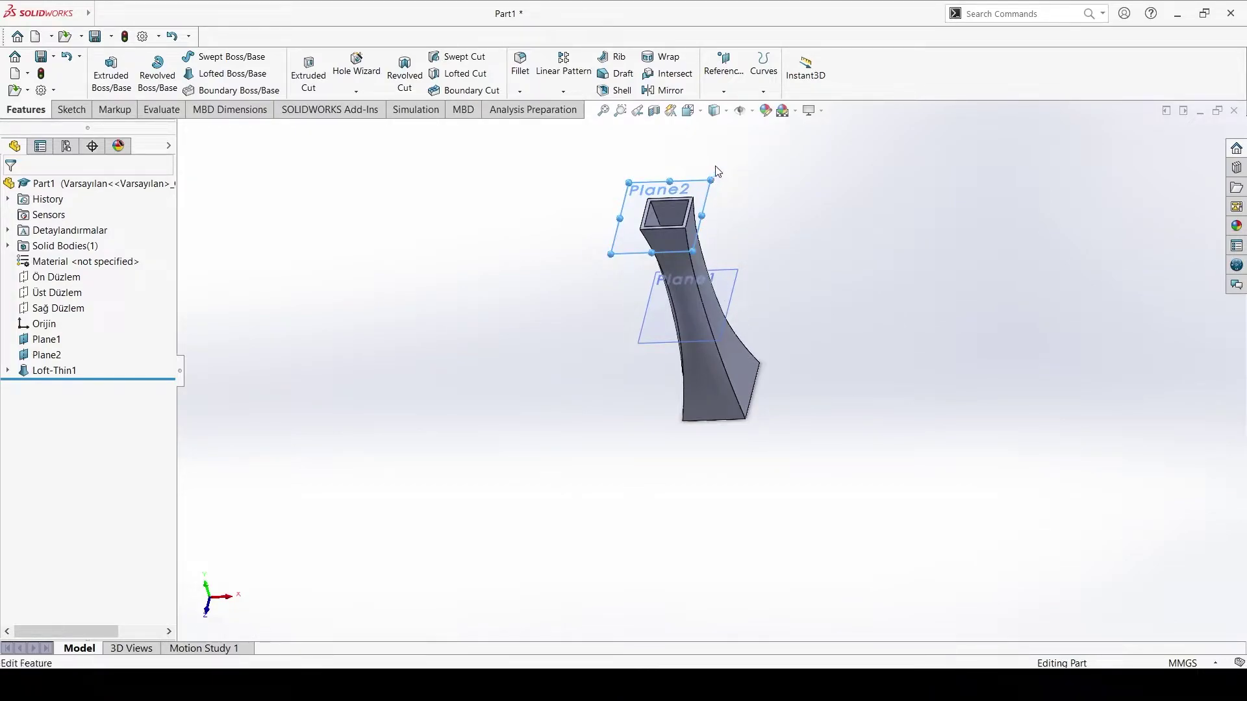
click(750, 188)
click(728, 284)
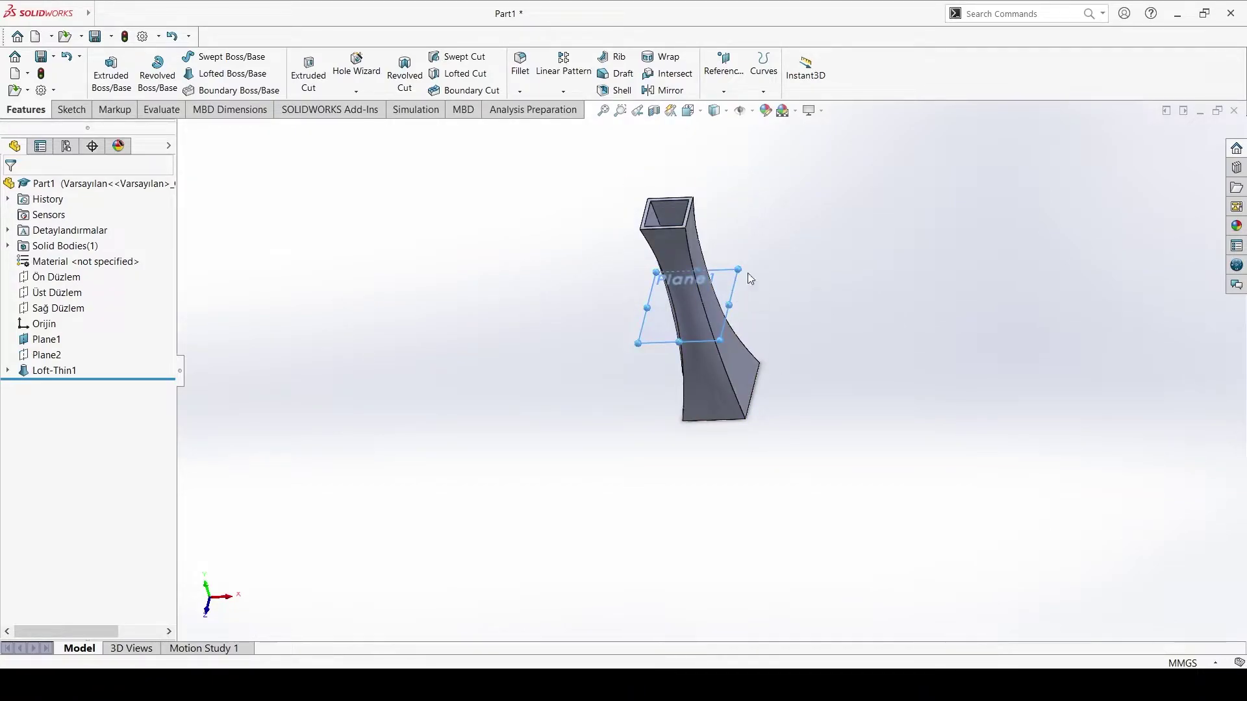
click(781, 260)
key(f)
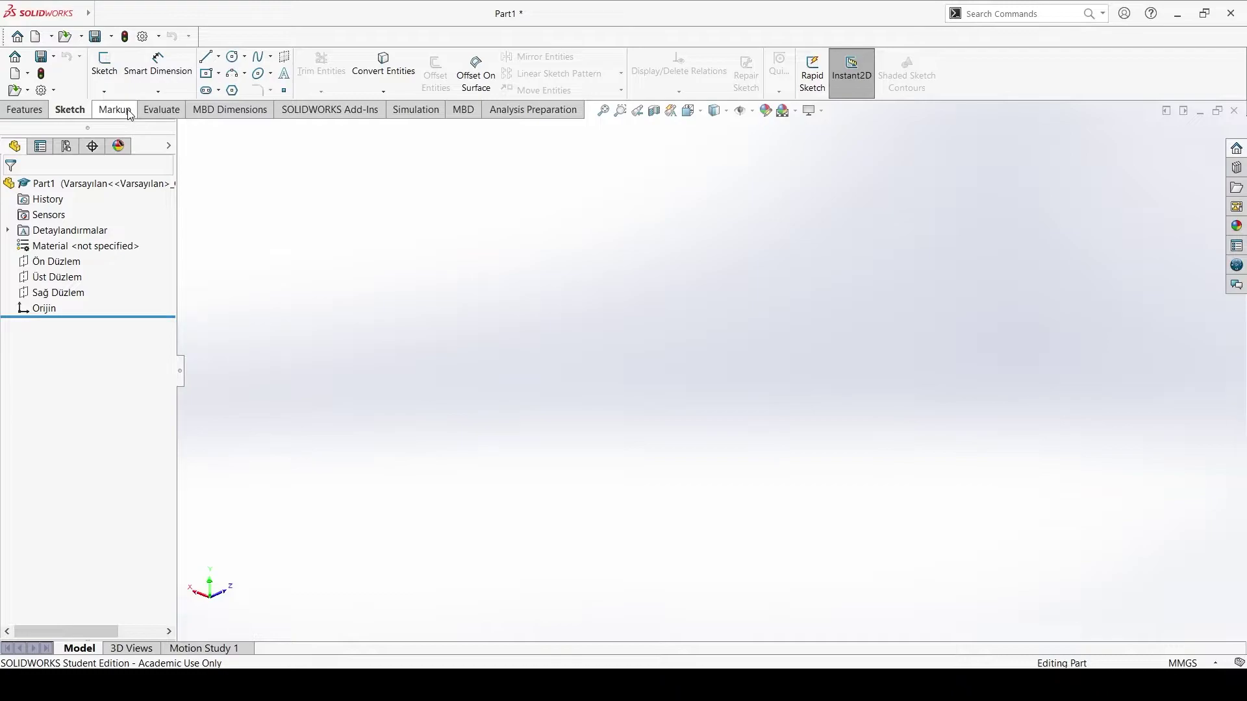
Step: On the Right plane, draw a vertical line up from the origin and a long horizontal line
click(105, 65)
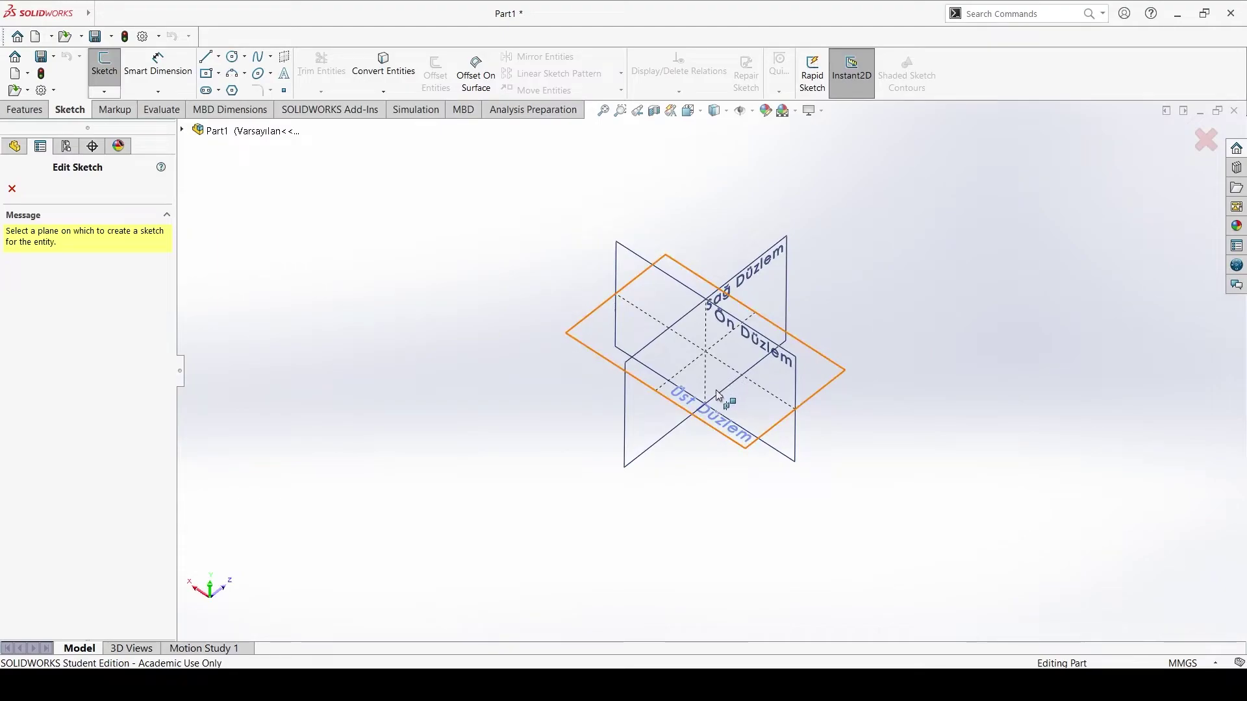
click(677, 375)
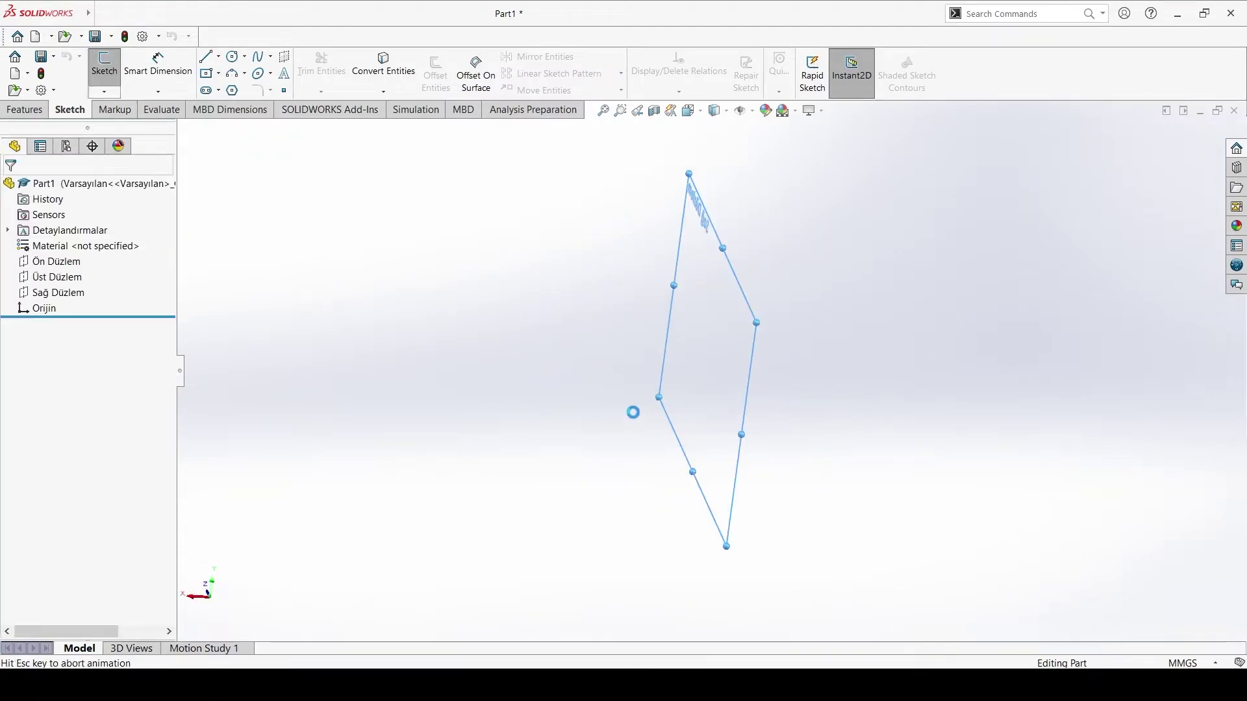
click(206, 57)
drag(710, 370, 710, 276)
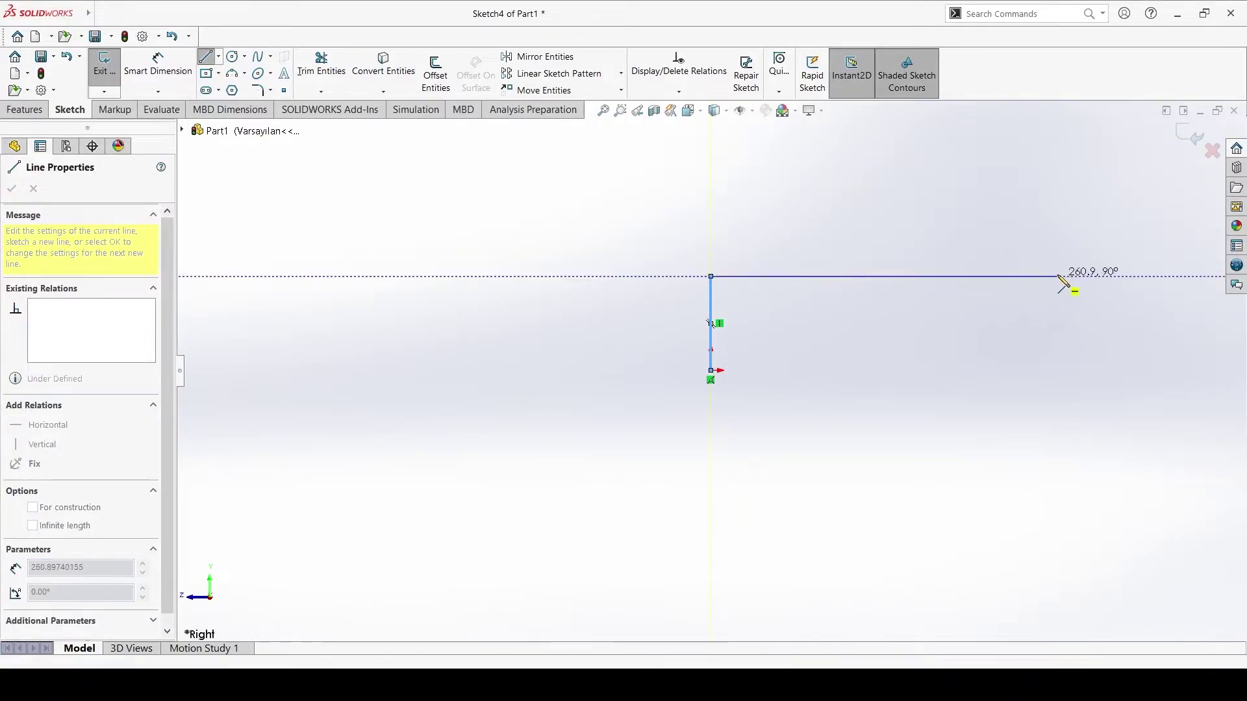
click(1051, 276)
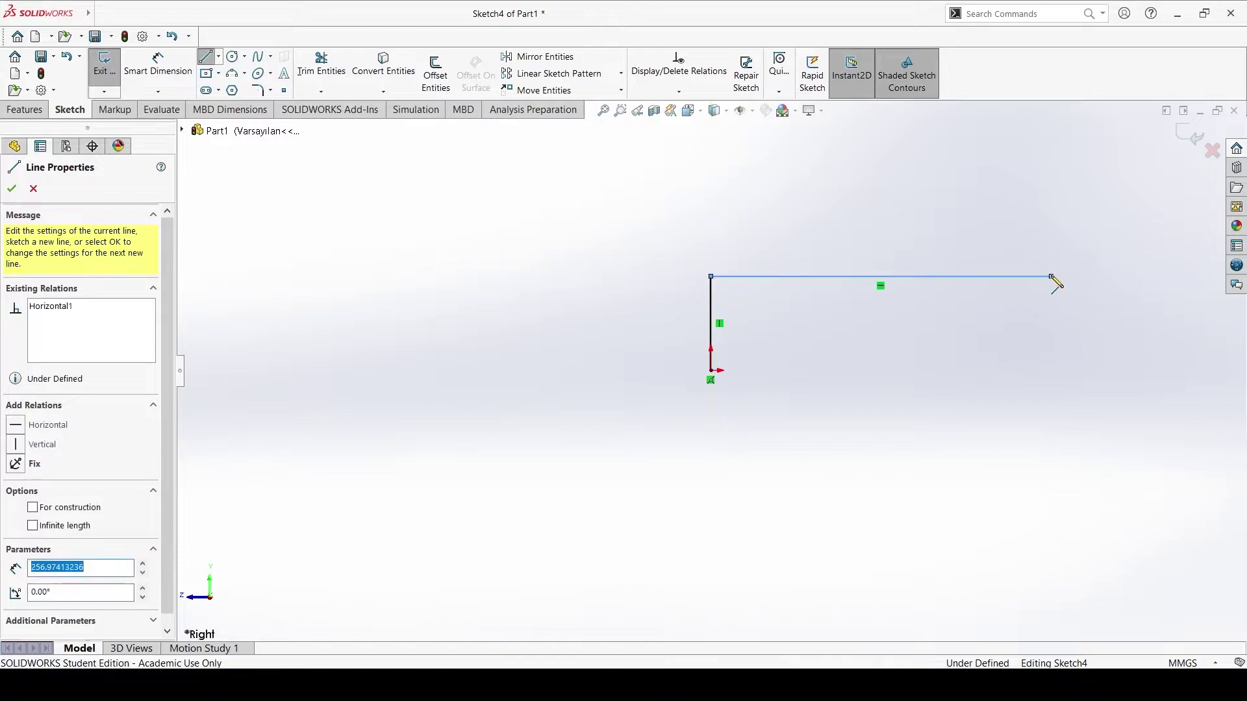
key(Escape)
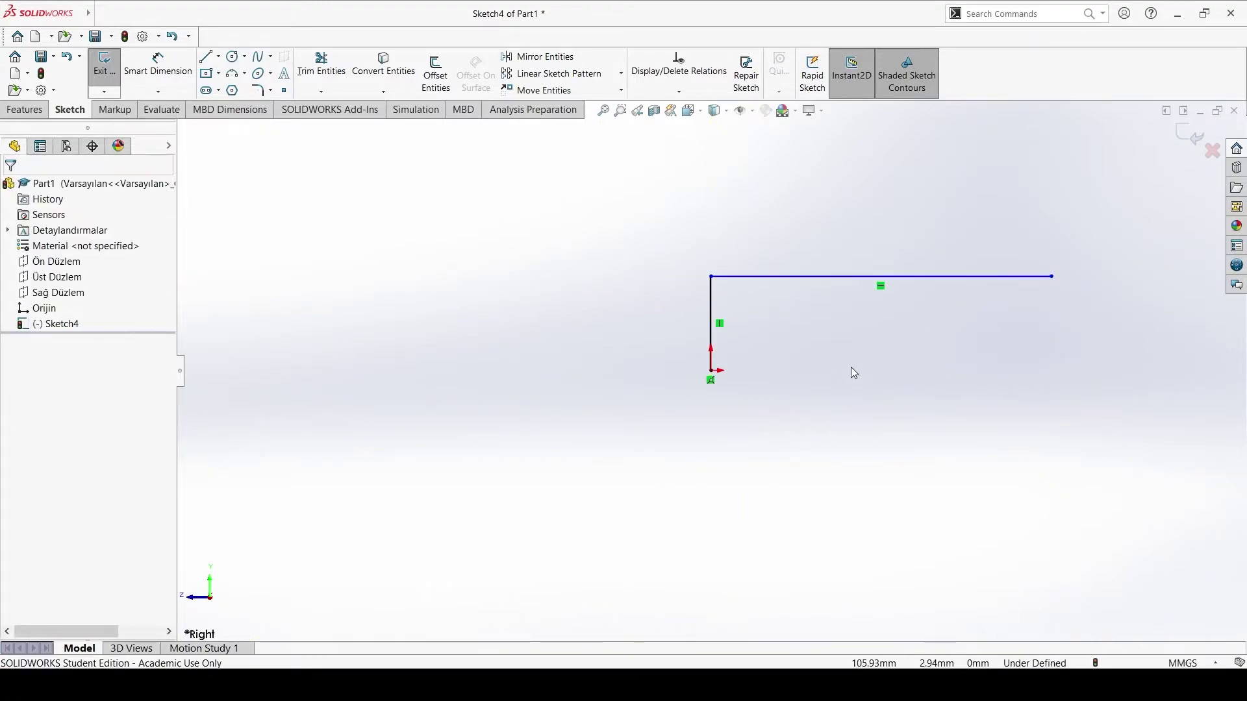
Step: Round the corner between the lines with a 30 mm sketch fillet and exit Sketch4
click(258, 92)
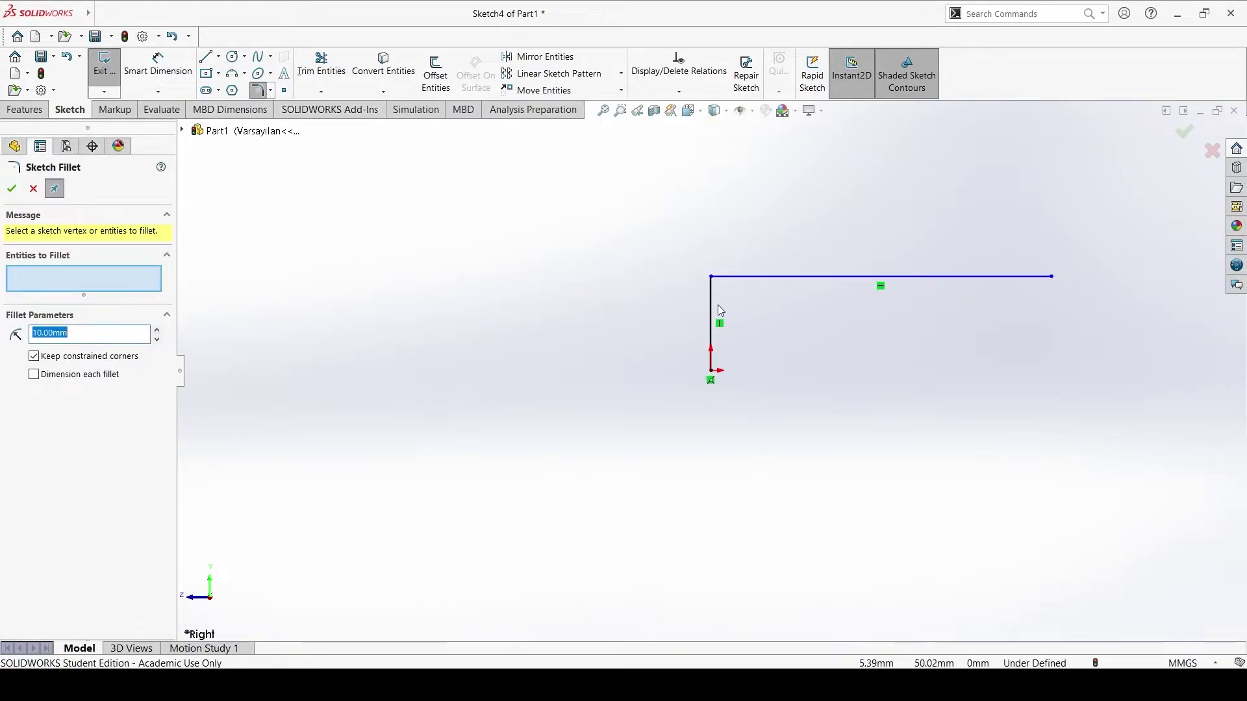
click(761, 277)
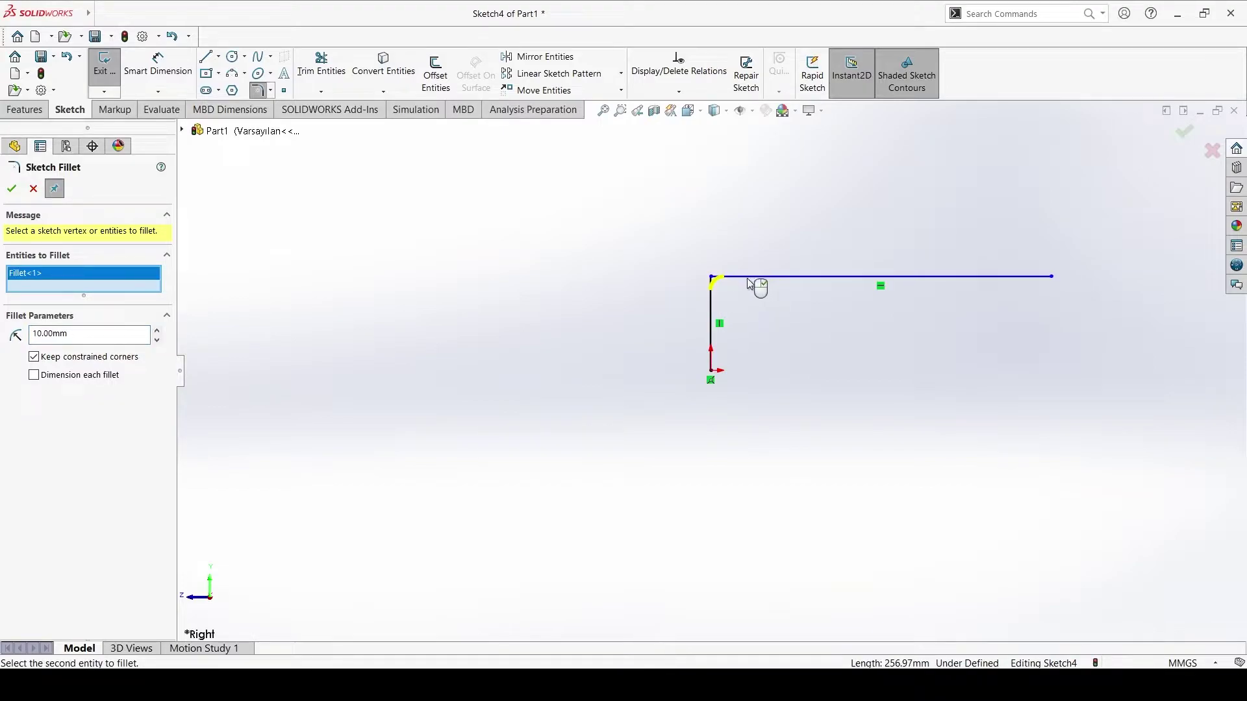
text(30)
click(11, 190)
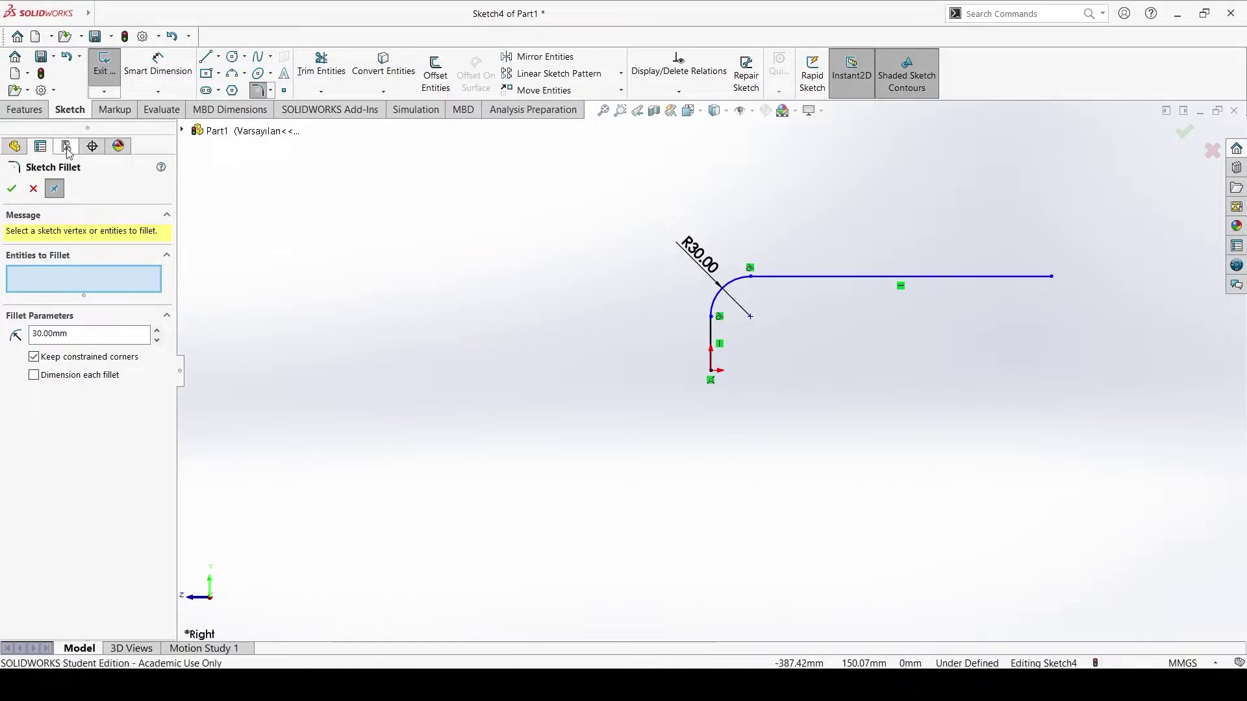
click(30, 190)
click(104, 65)
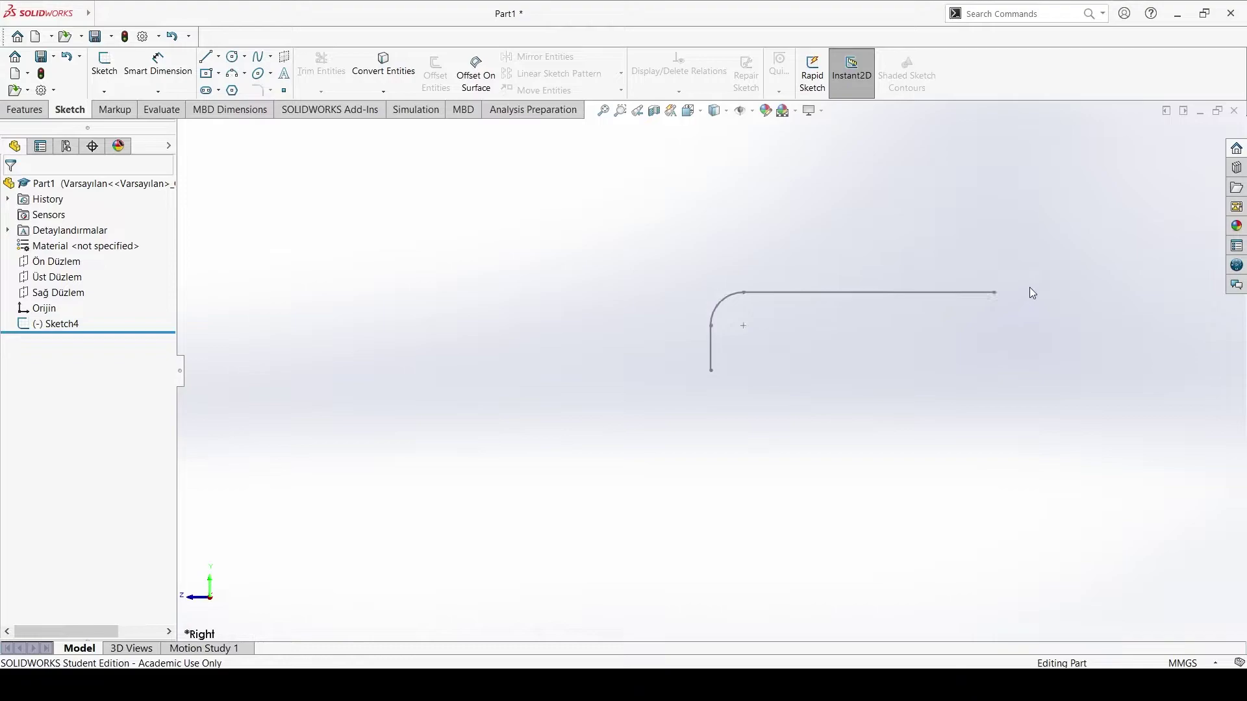
Step: Draw a centre rectangle at the origin on the Top plane, viewed normal-to, and exit Sketch5
click(104, 65)
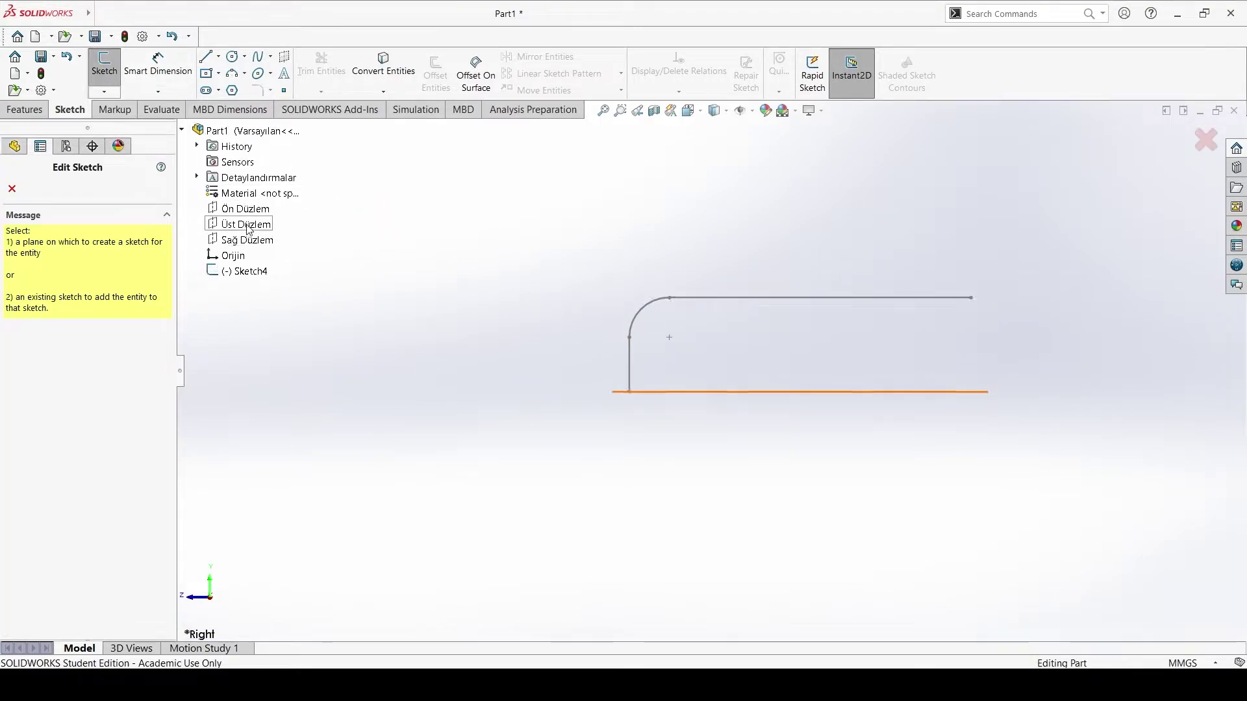
click(247, 225)
mouse_move(741, 220)
middle_down()
mouse_move(726, 426)
mouse_move(744, 504)
middle_up()
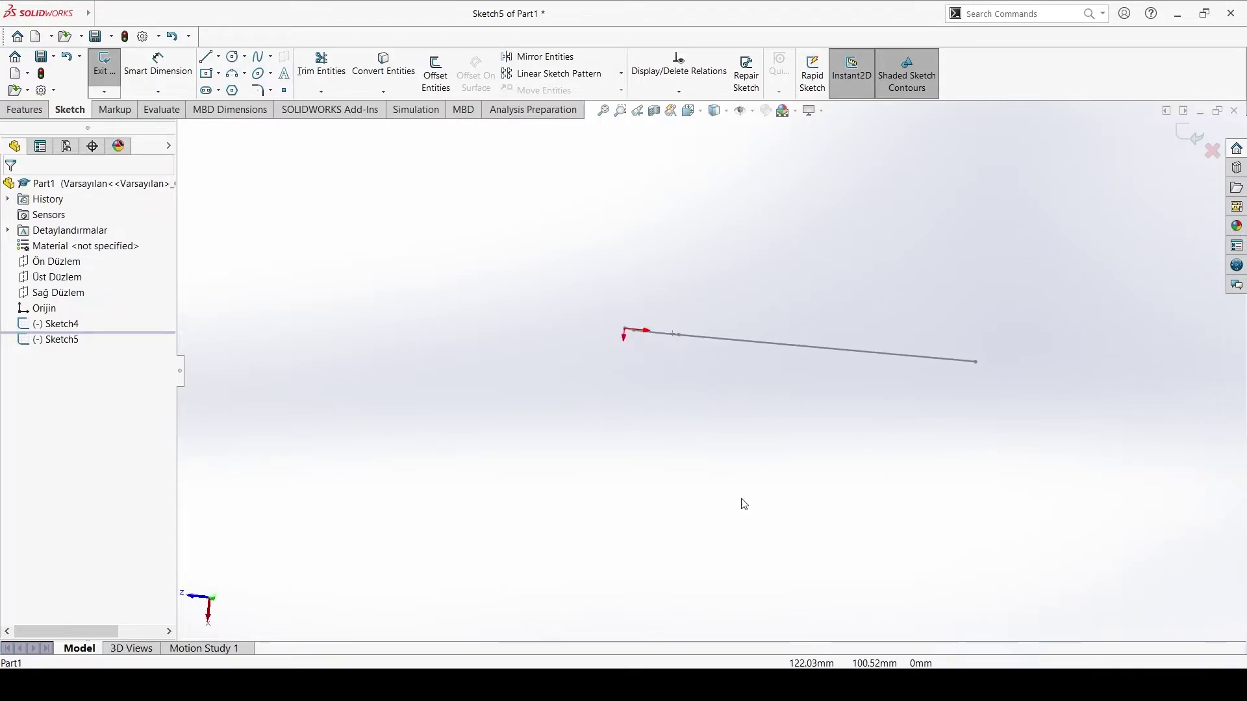
key(space)
click(533, 396)
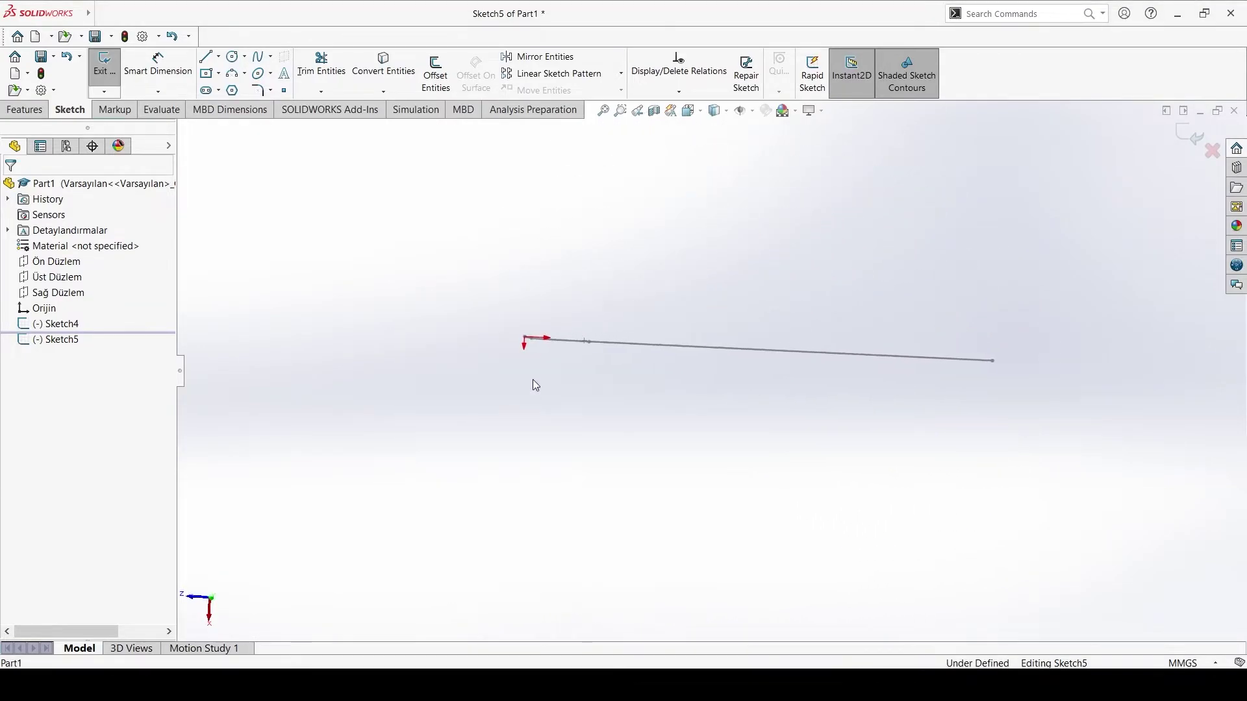
click(207, 72)
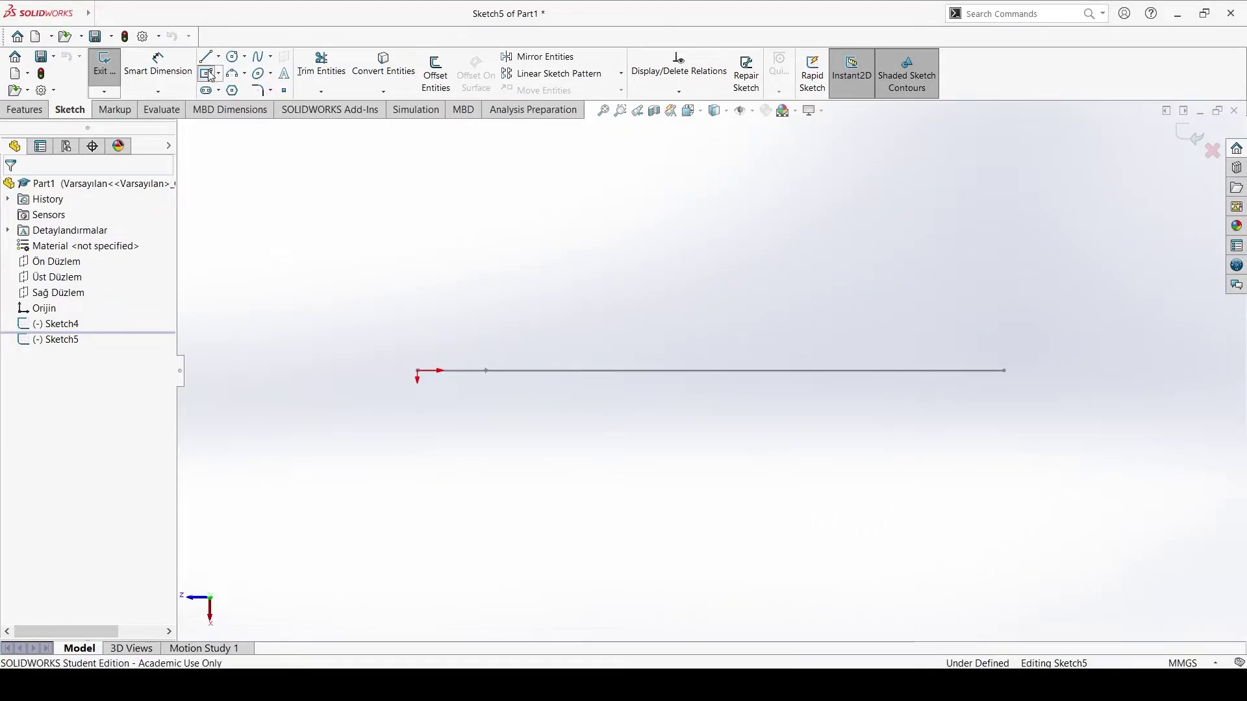
click(417, 371)
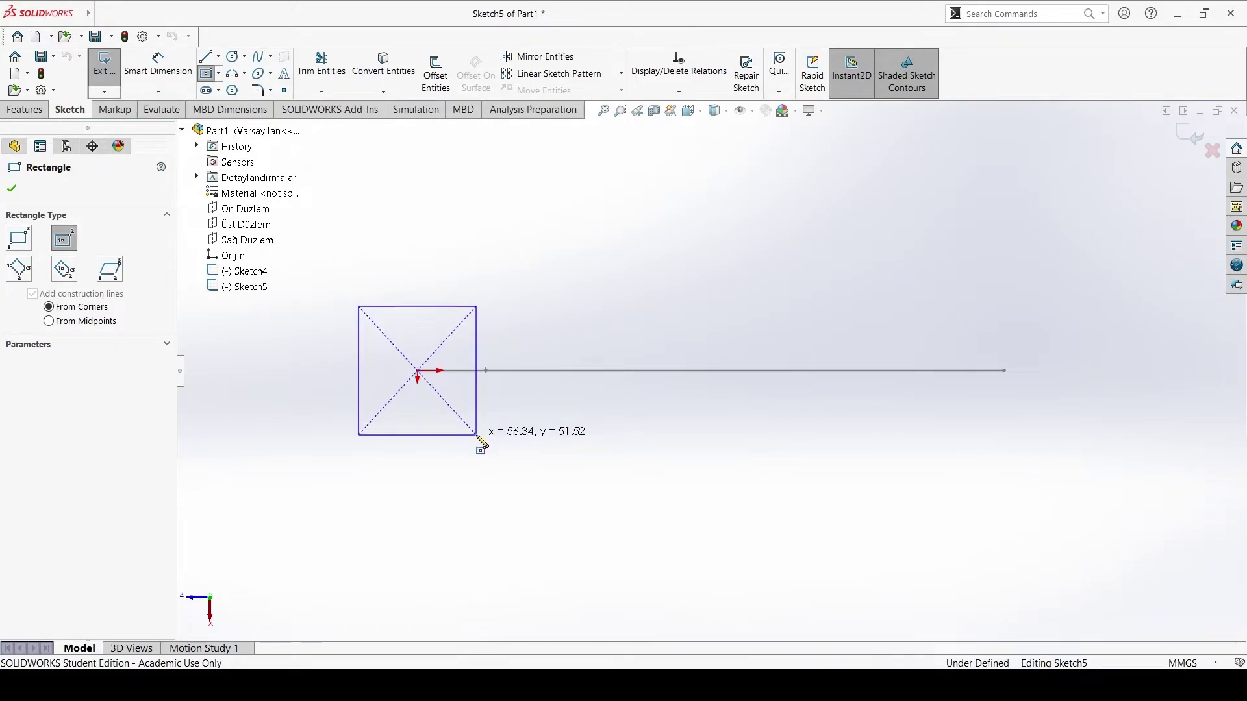
click(476, 435)
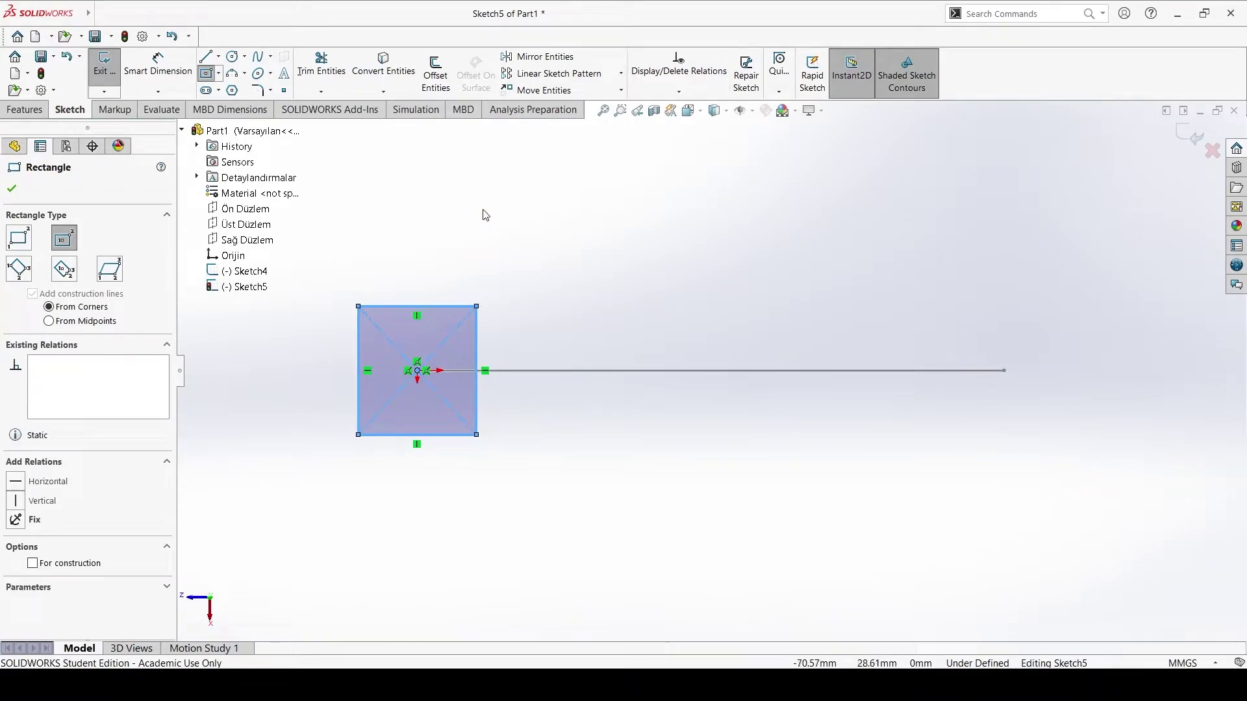
key(Escape)
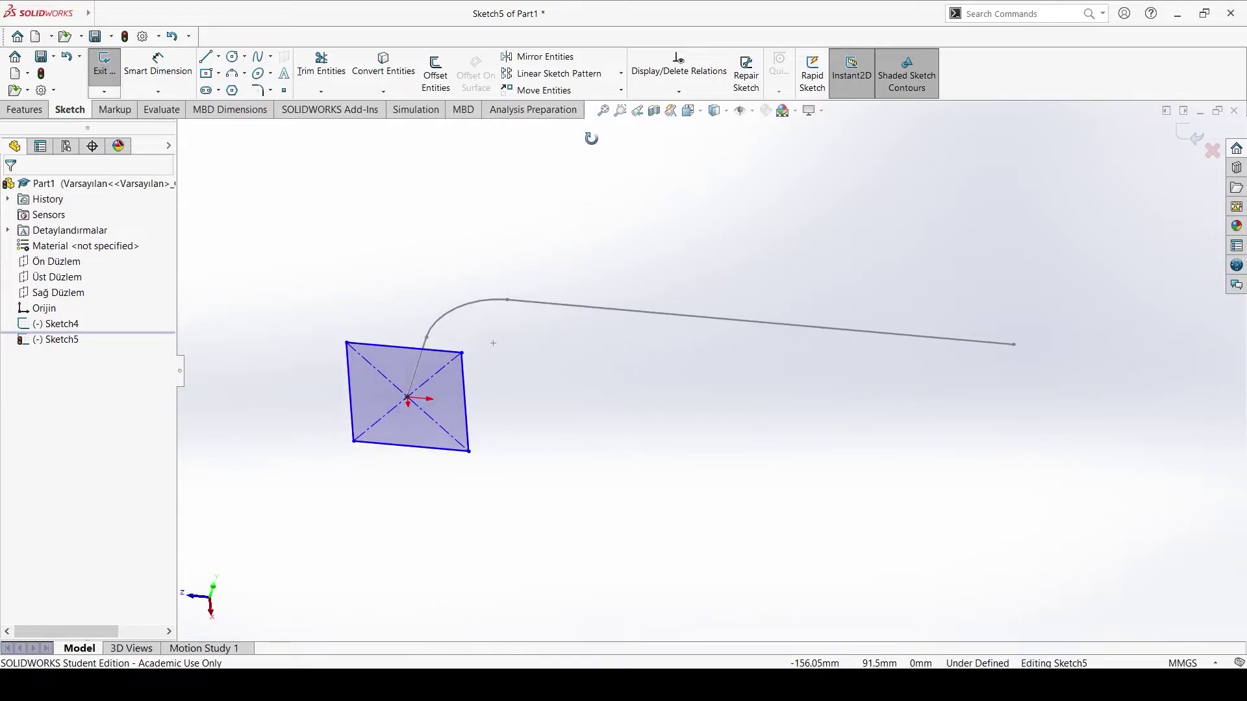
click(104, 76)
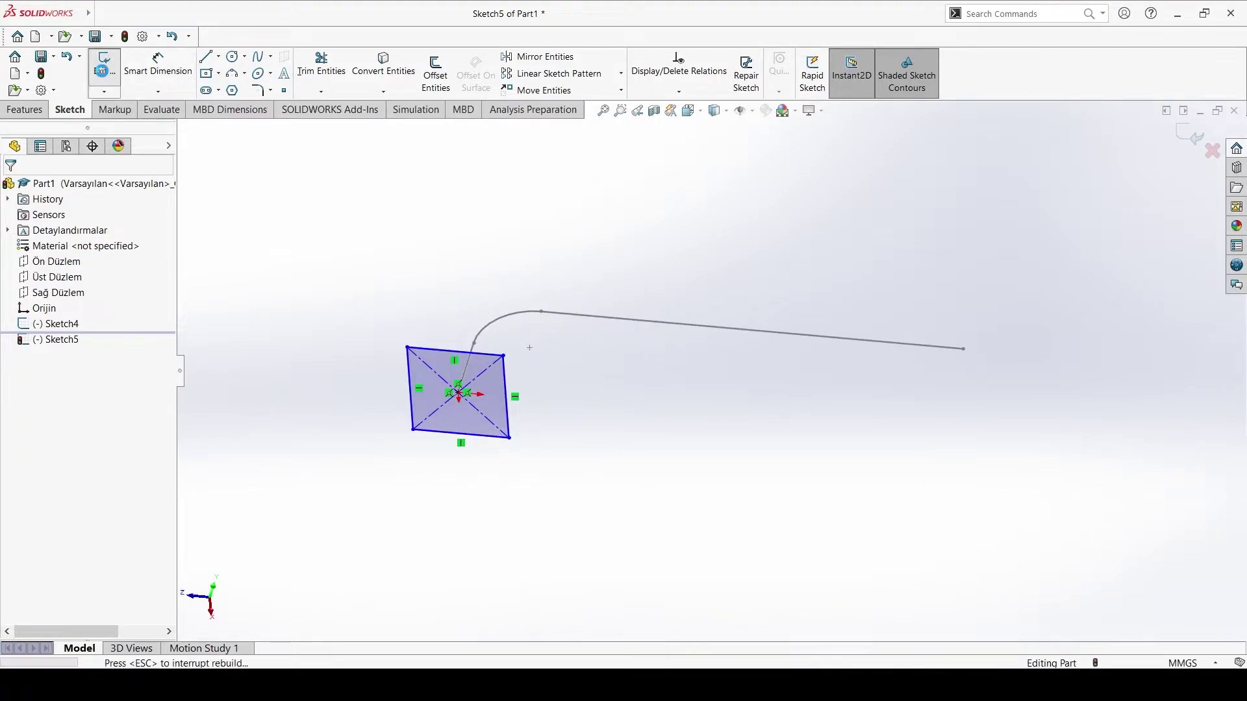
mouse_move(871, 415)
middle_down()
mouse_move(888, 364)
mouse_move(921, 364)
mouse_move(919, 383)
mouse_move(937, 361)
middle_up()
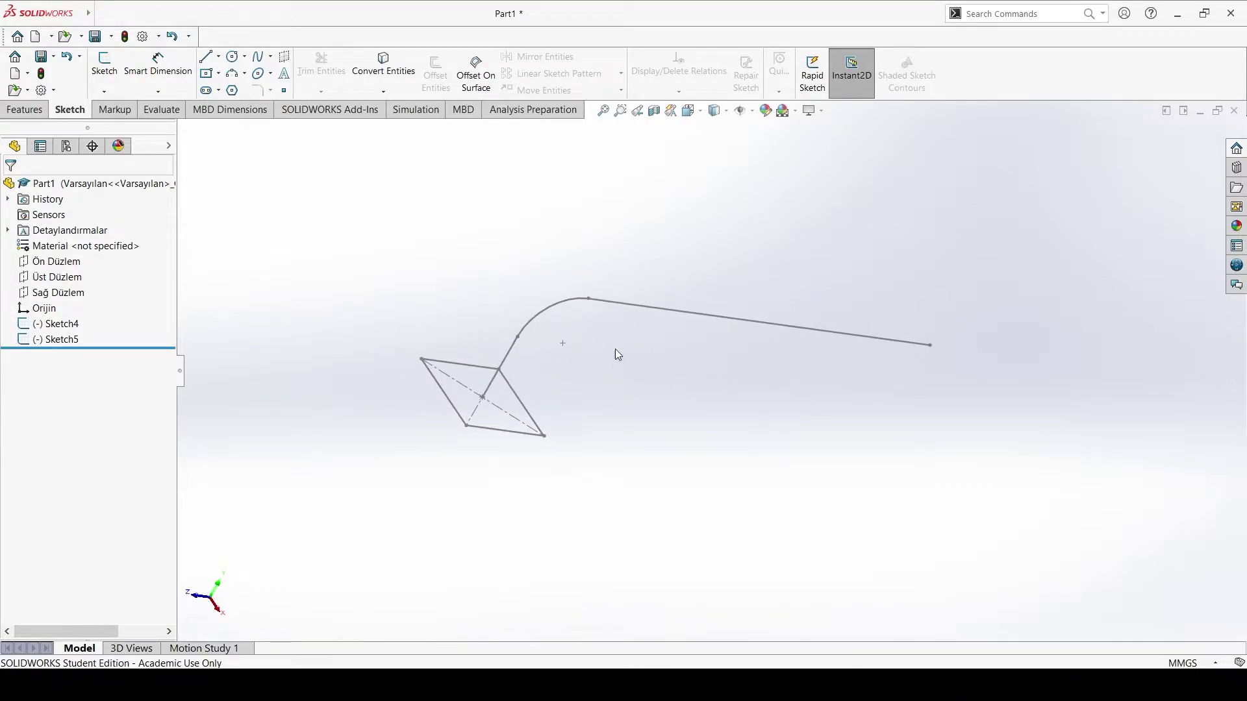
Step: Create Plane3 perpendicular to the path's straight line Line2, through its far endpoint Point4
click(24, 109)
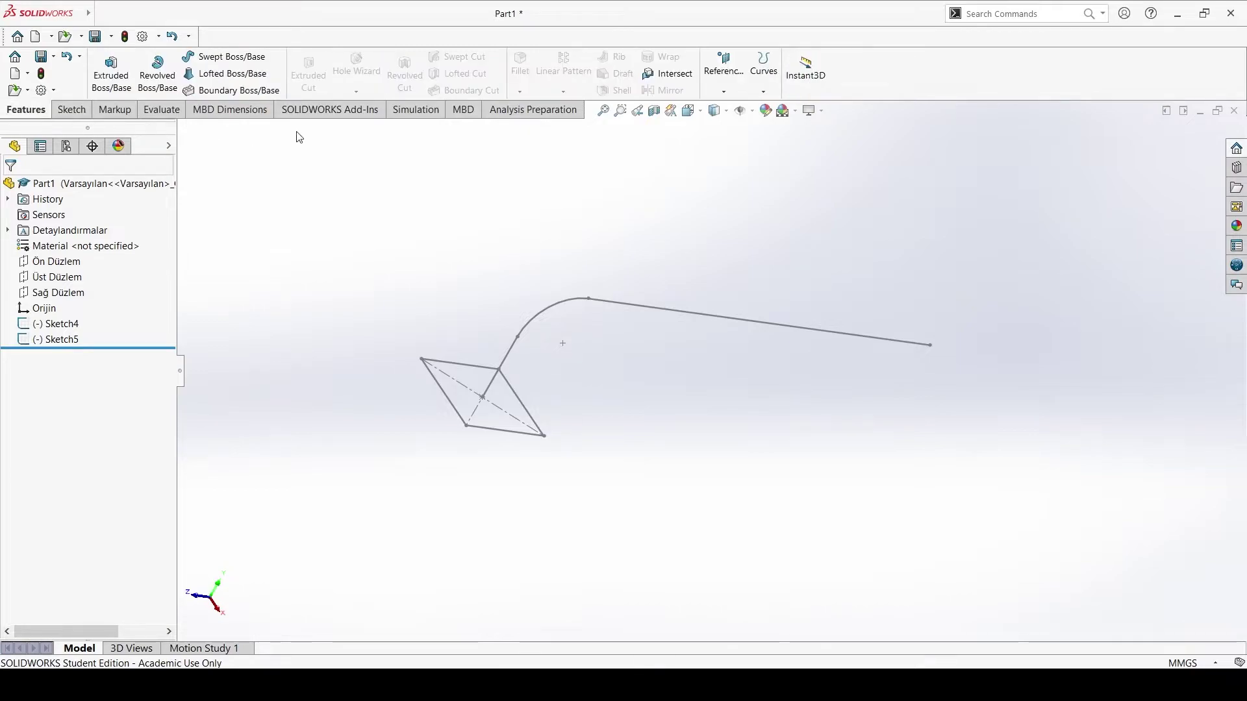
click(731, 82)
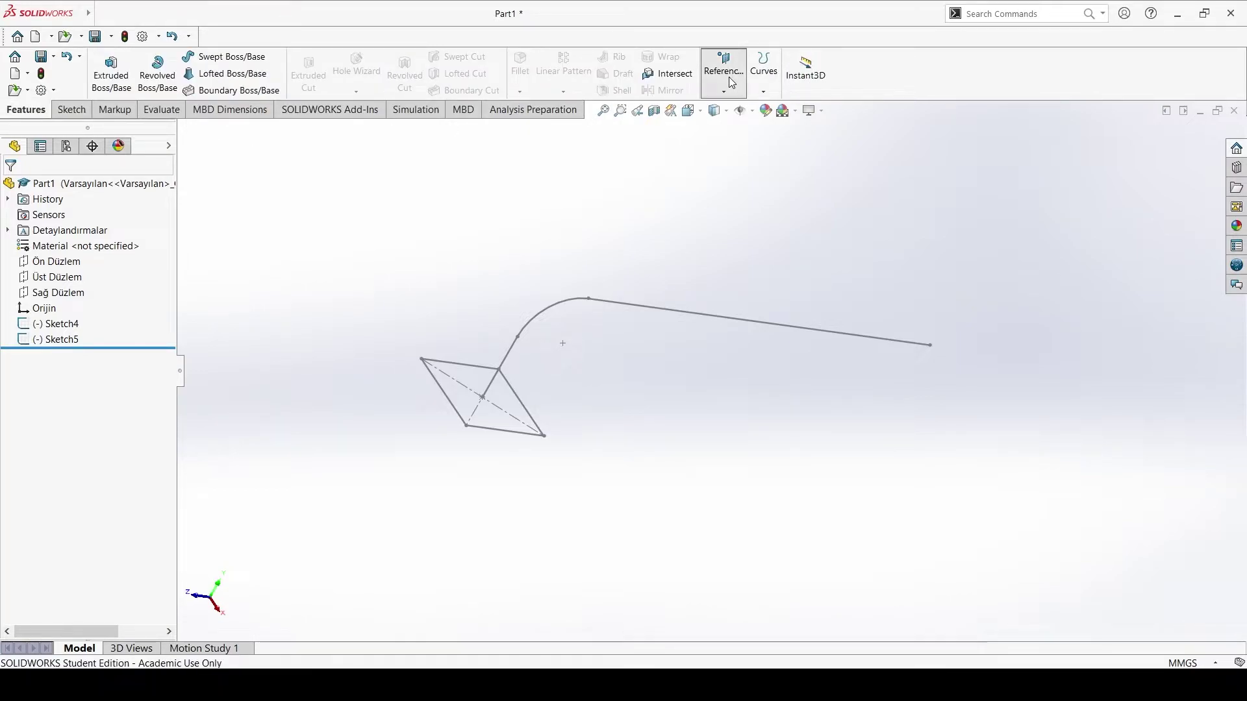
click(728, 143)
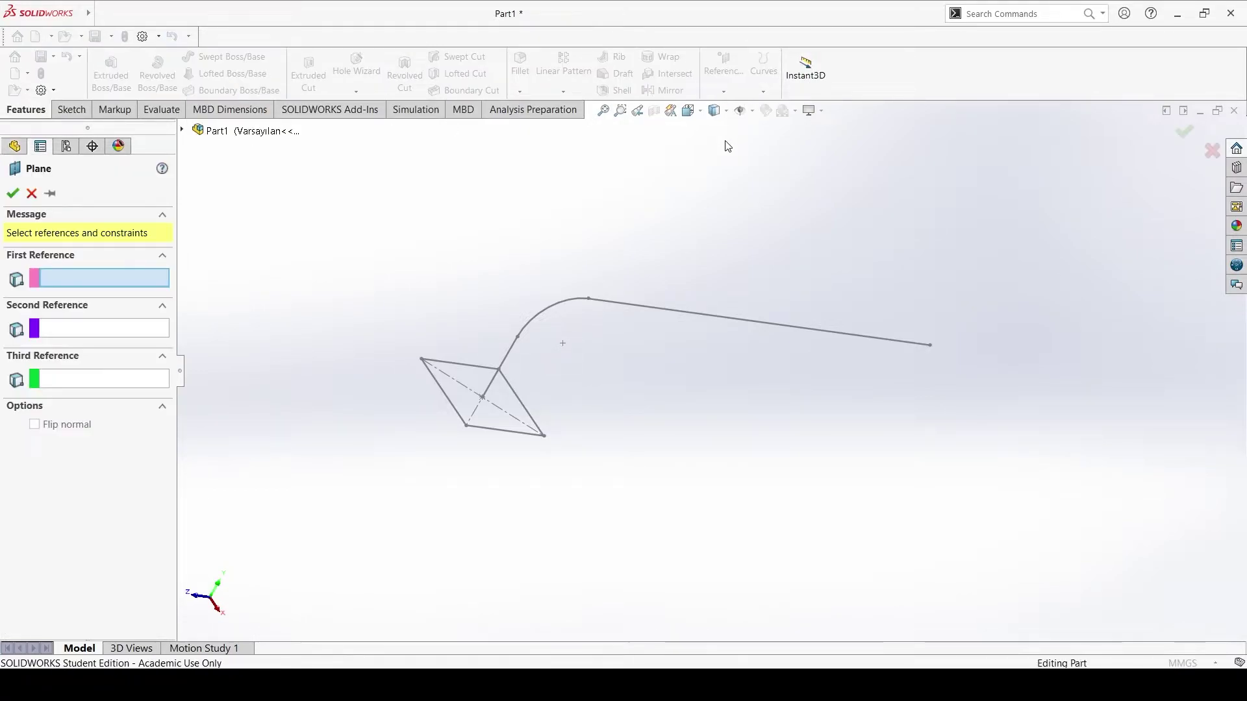
click(780, 325)
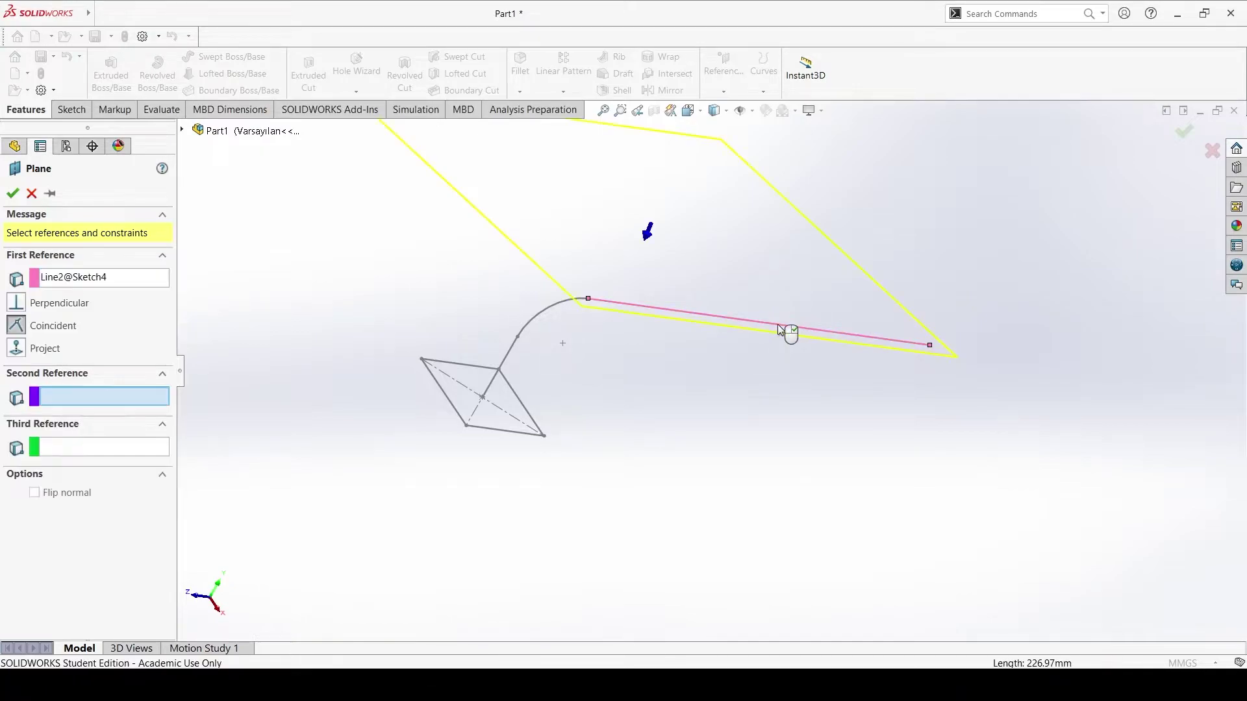
click(932, 351)
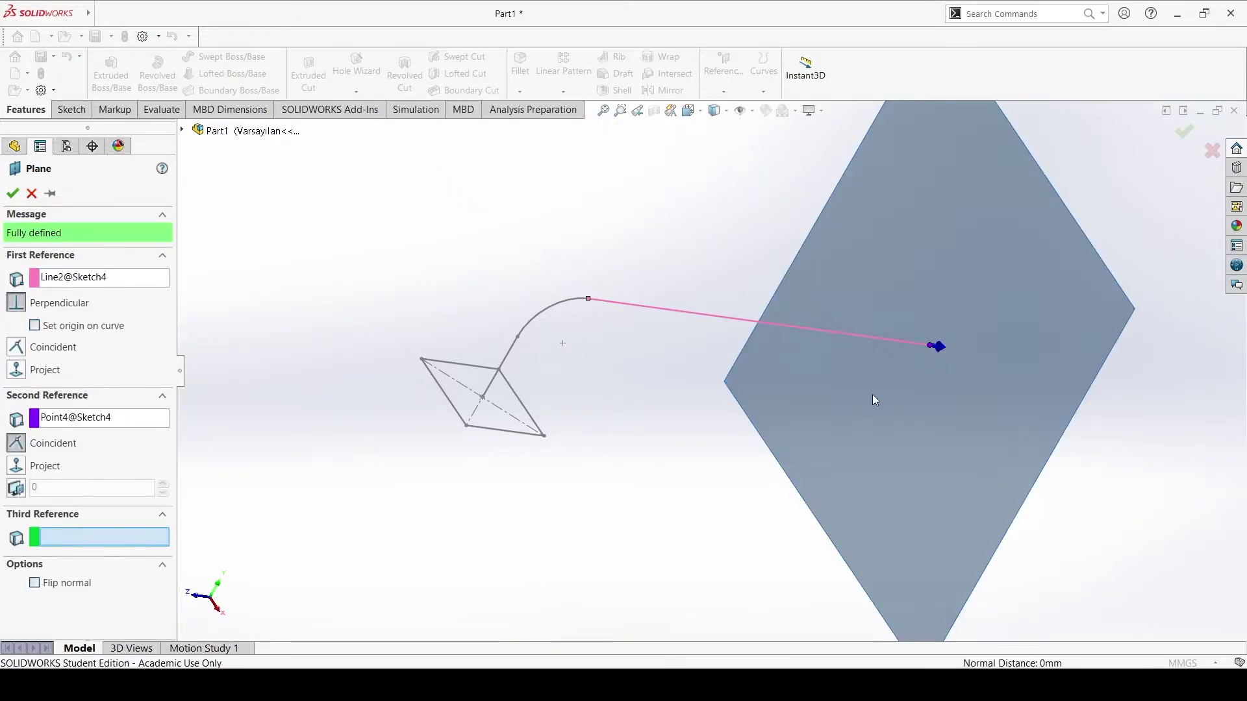
middle_drag(873, 398, 724, 441)
click(9, 194)
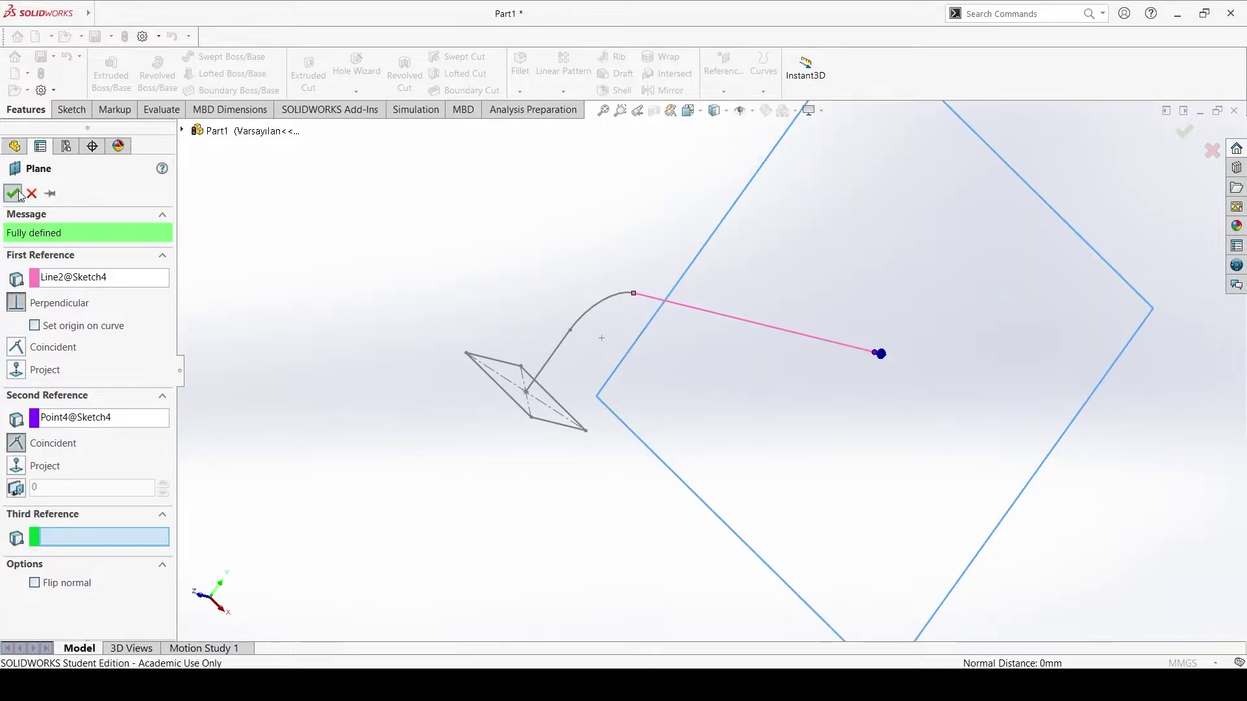
Step: Orbit around the sketches and start a new sketch
click(564, 249)
middle_drag(563, 247, 996, 388)
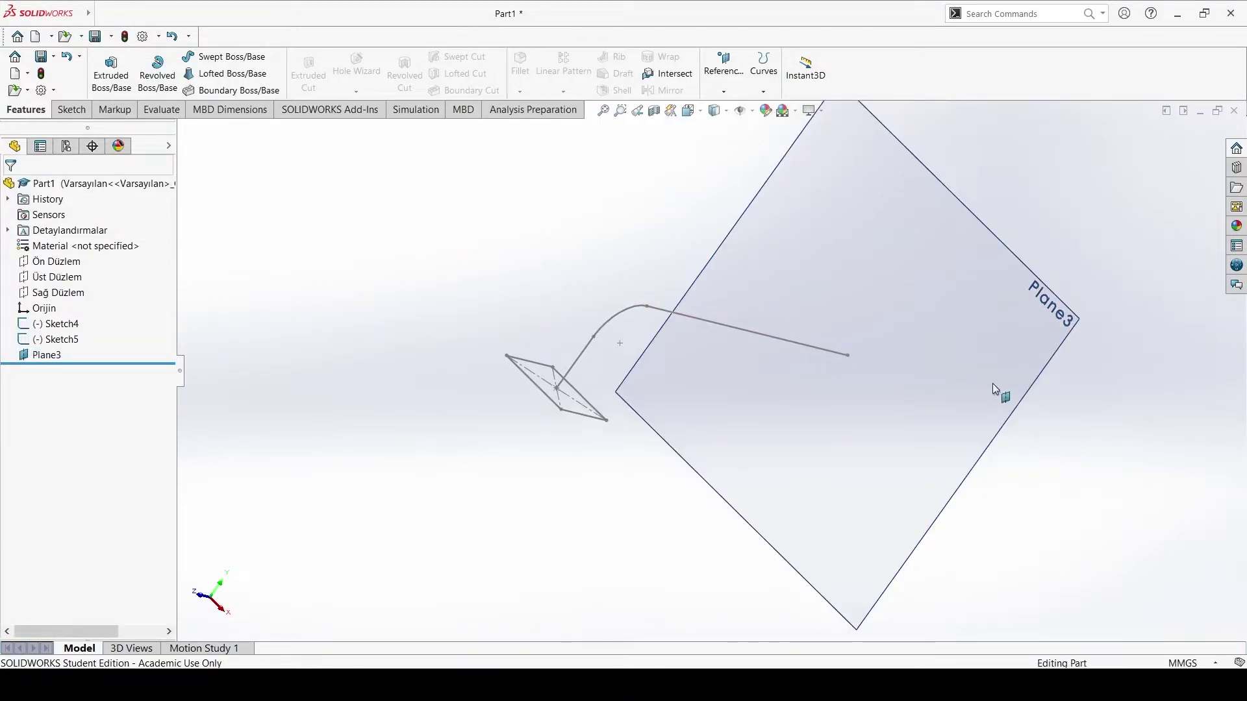
click(71, 109)
click(104, 65)
Step: Sketch a centre rectangle on Plane3 at the path's far end and exit the sketch
click(870, 278)
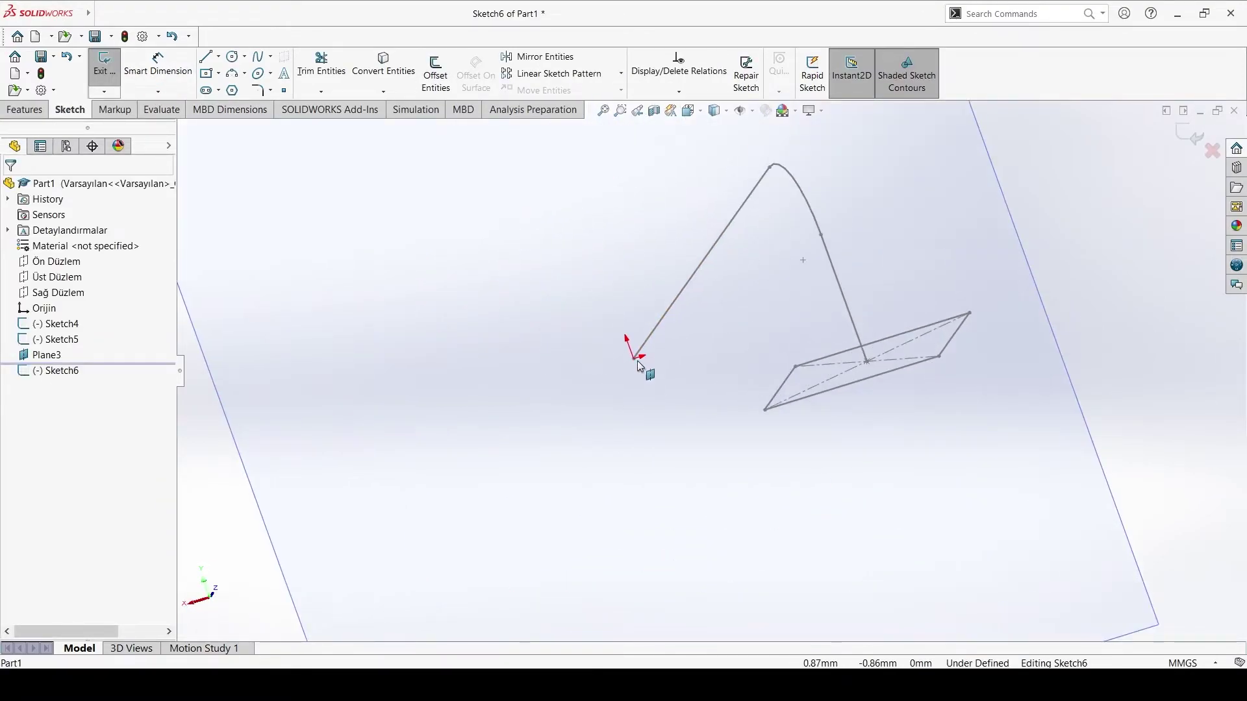
click(207, 74)
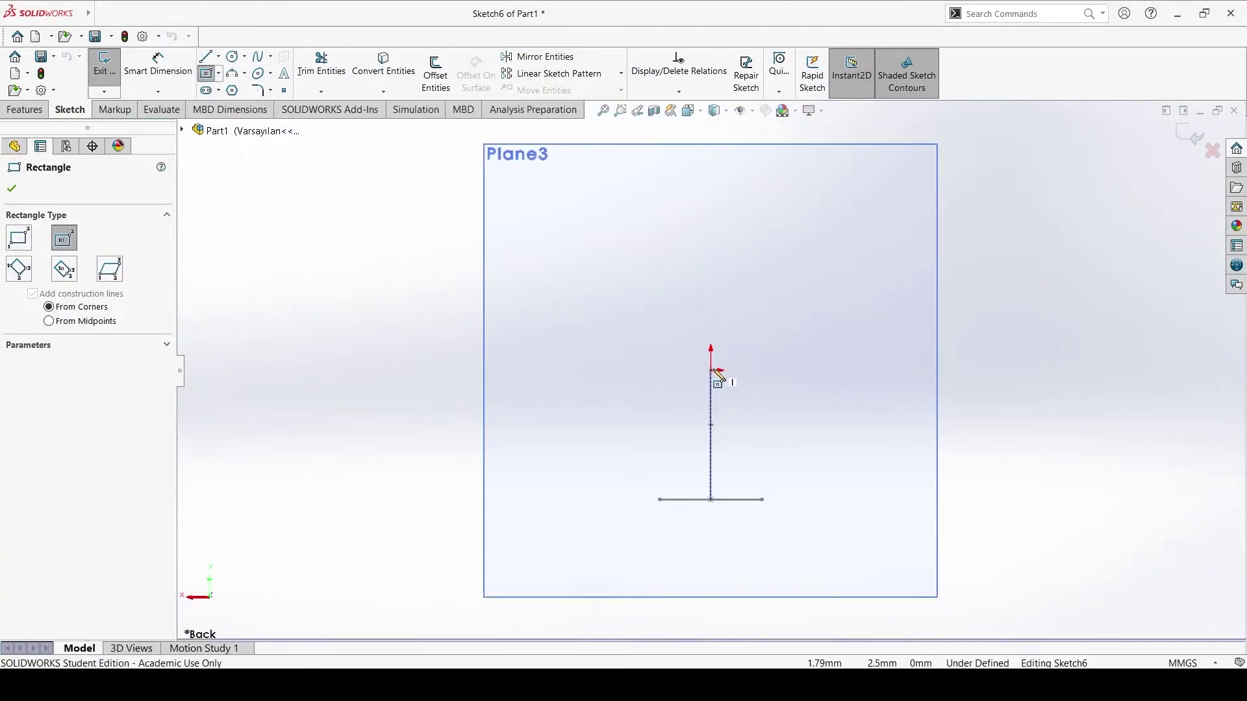
click(711, 370)
click(769, 432)
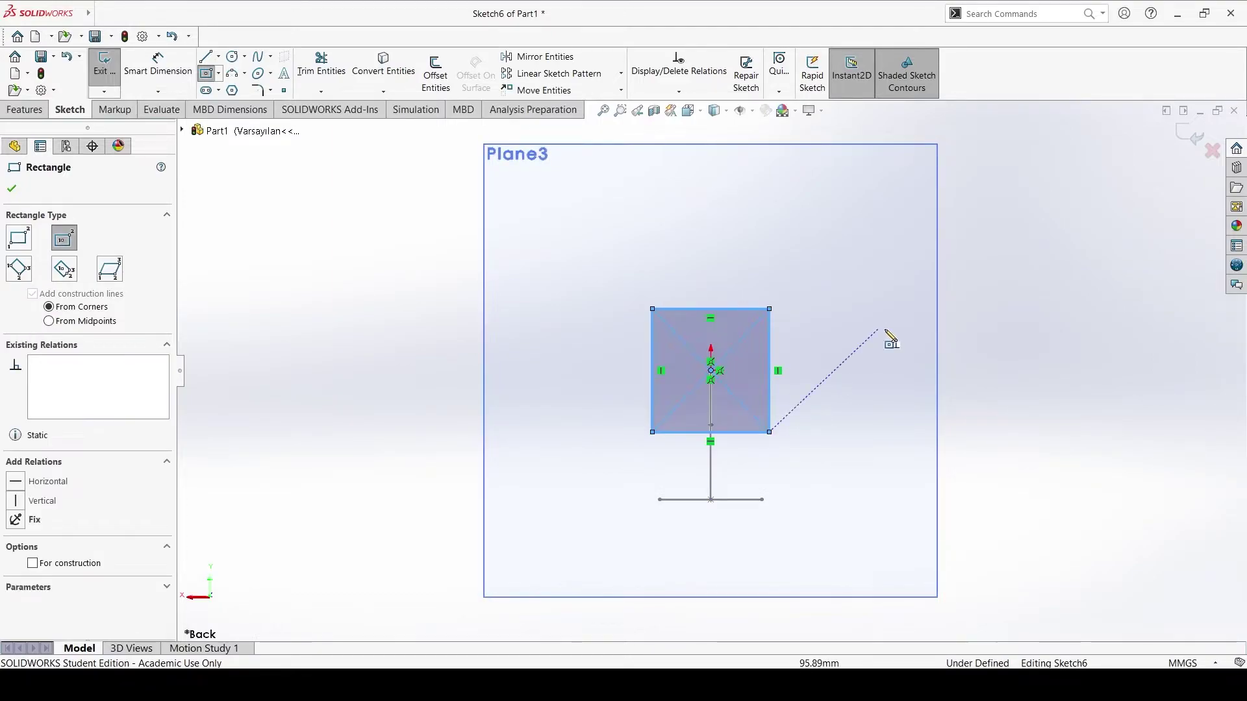
key(Escape)
click(104, 65)
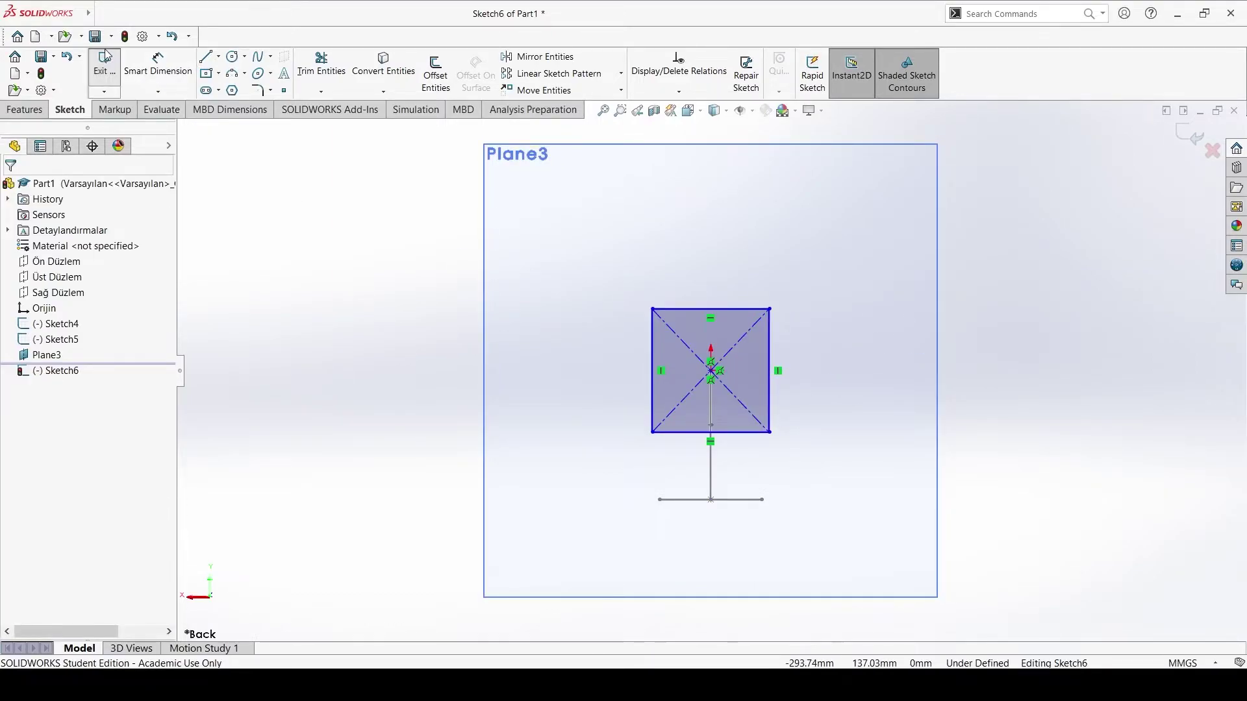
Step: Hide Plane3 and orbit to inspect the sketches in 3D
mouse_move(404, 256)
middle_down()
mouse_move(518, 306)
mouse_move(839, 345)
mouse_move(932, 313)
middle_up()
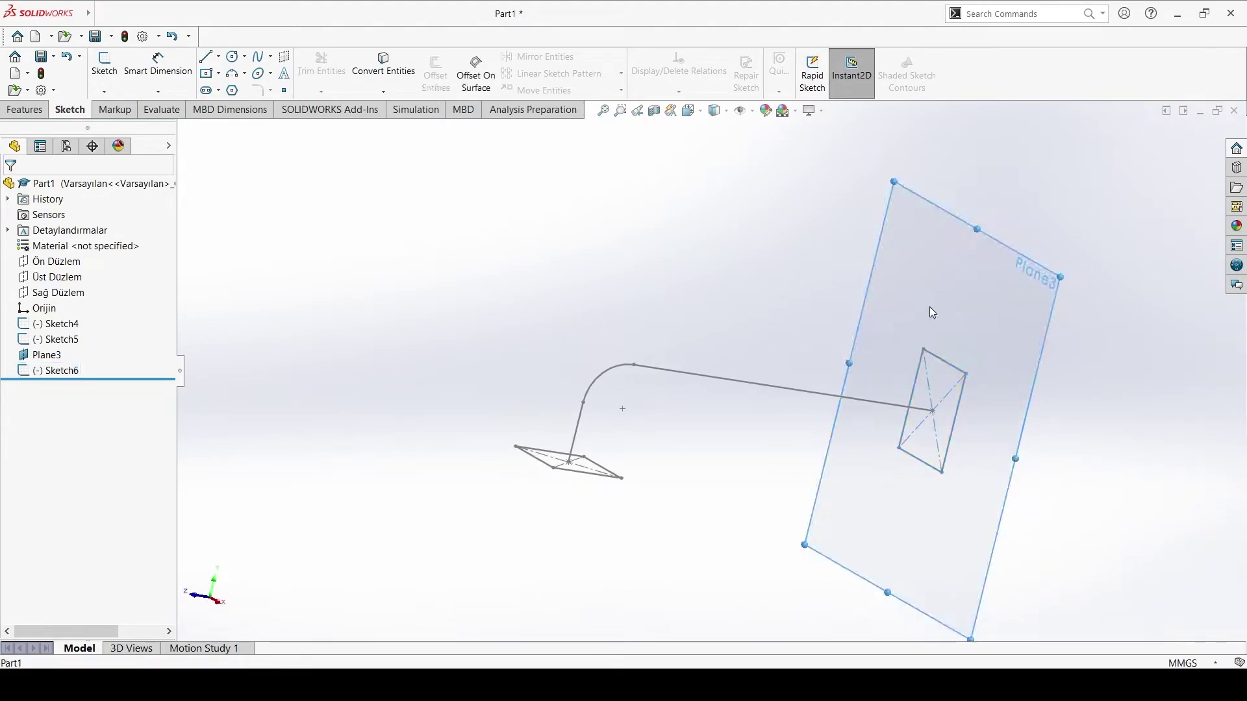
click(979, 294)
mouse_move(907, 290)
middle_down()
mouse_move(787, 350)
mouse_move(782, 338)
middle_up()
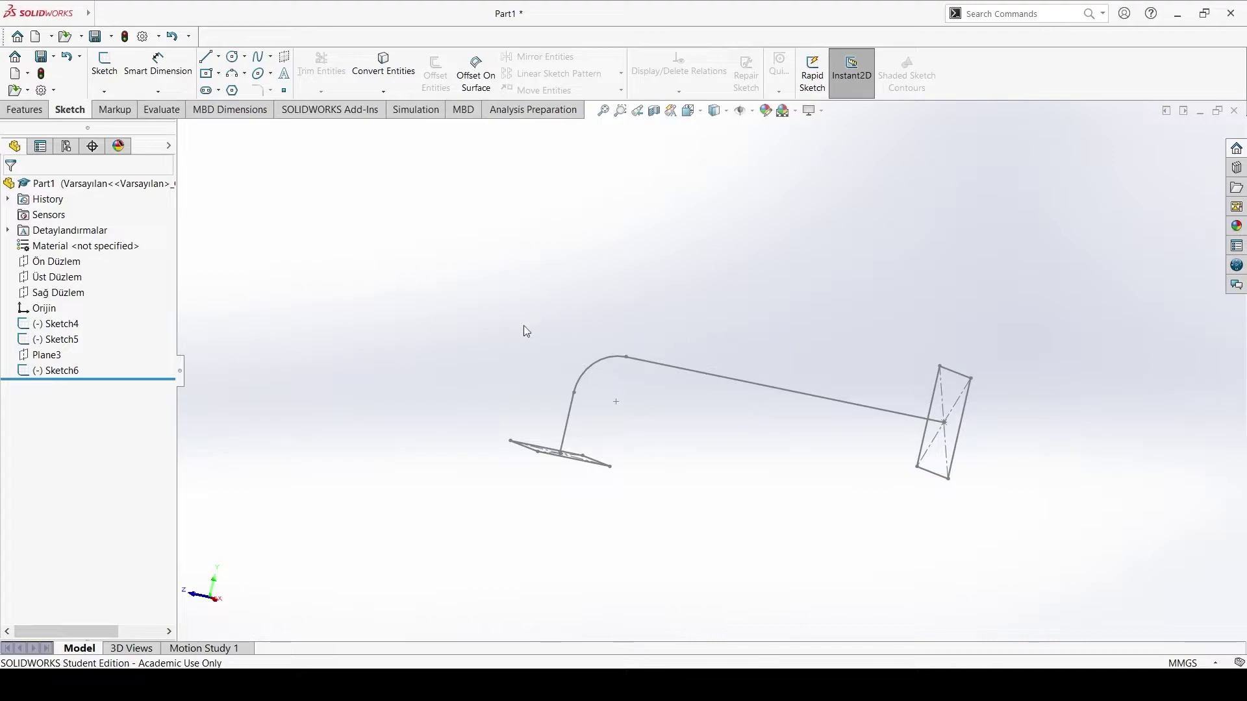
middle_drag(509, 287, 515, 305)
click(36, 107)
middle_drag(490, 238, 650, 298)
click(232, 73)
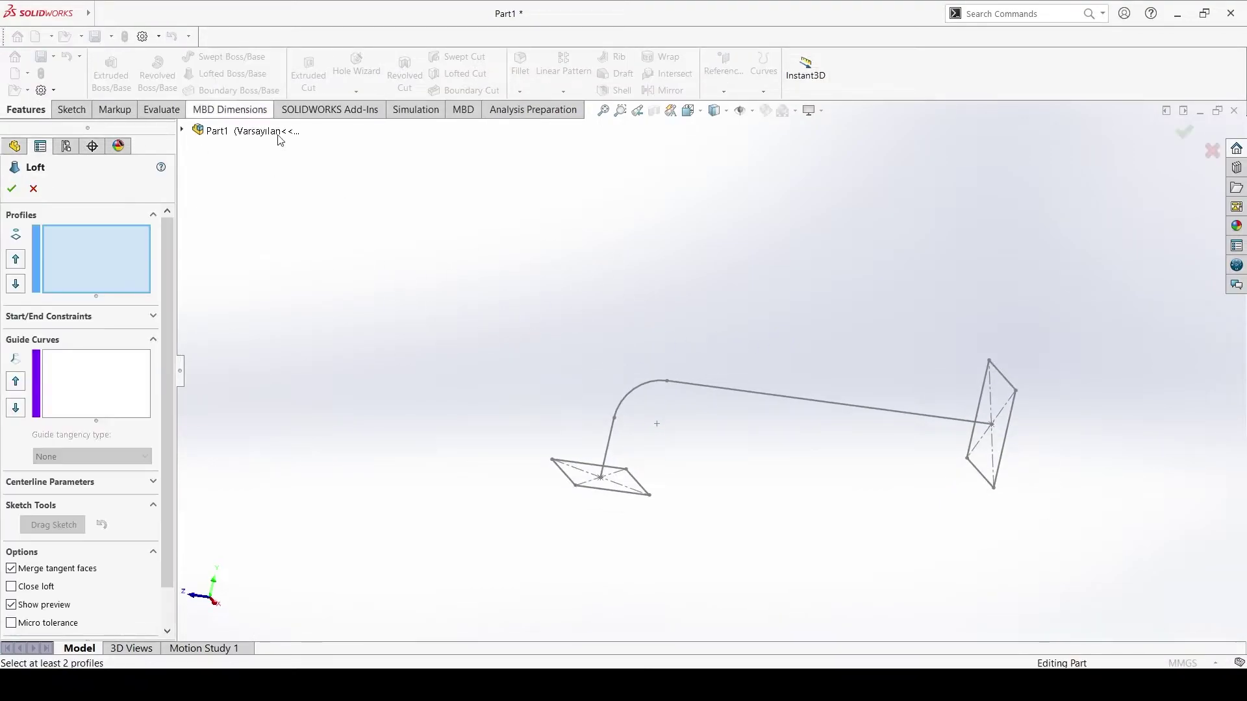
click(613, 497)
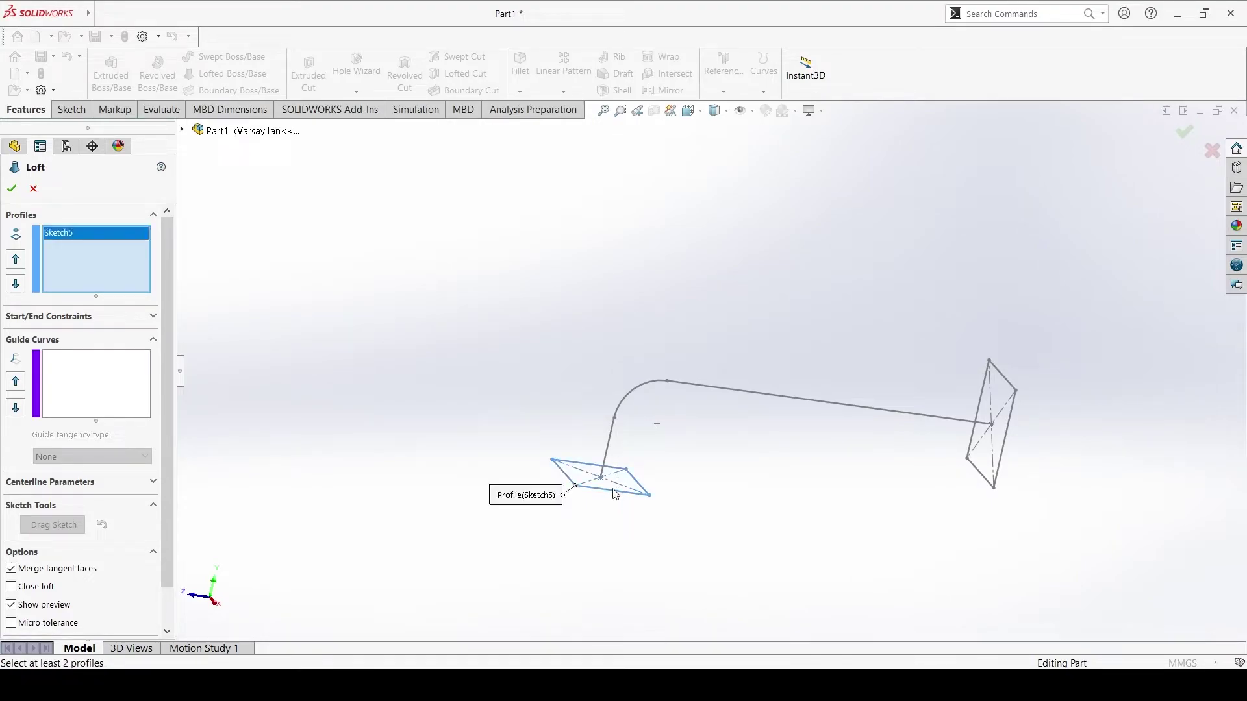
click(1003, 459)
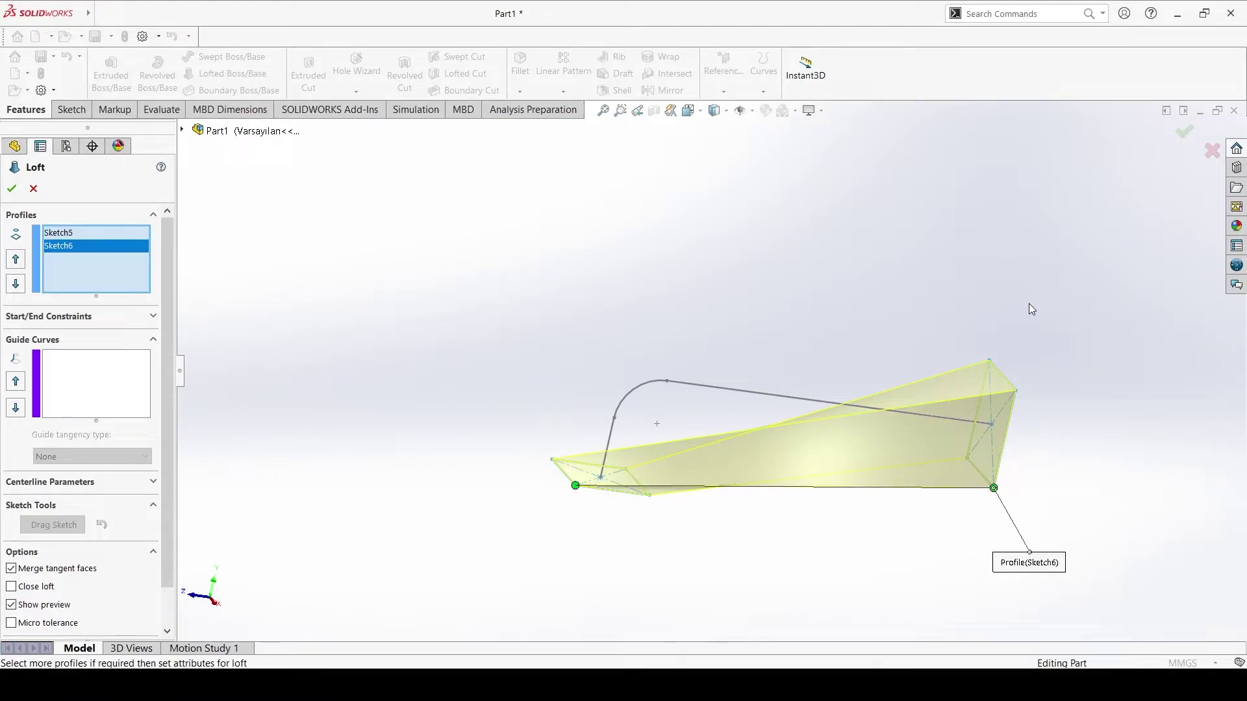
mouse_move(1031, 309)
middle_down()
mouse_move(1036, 297)
mouse_move(1058, 391)
middle_up()
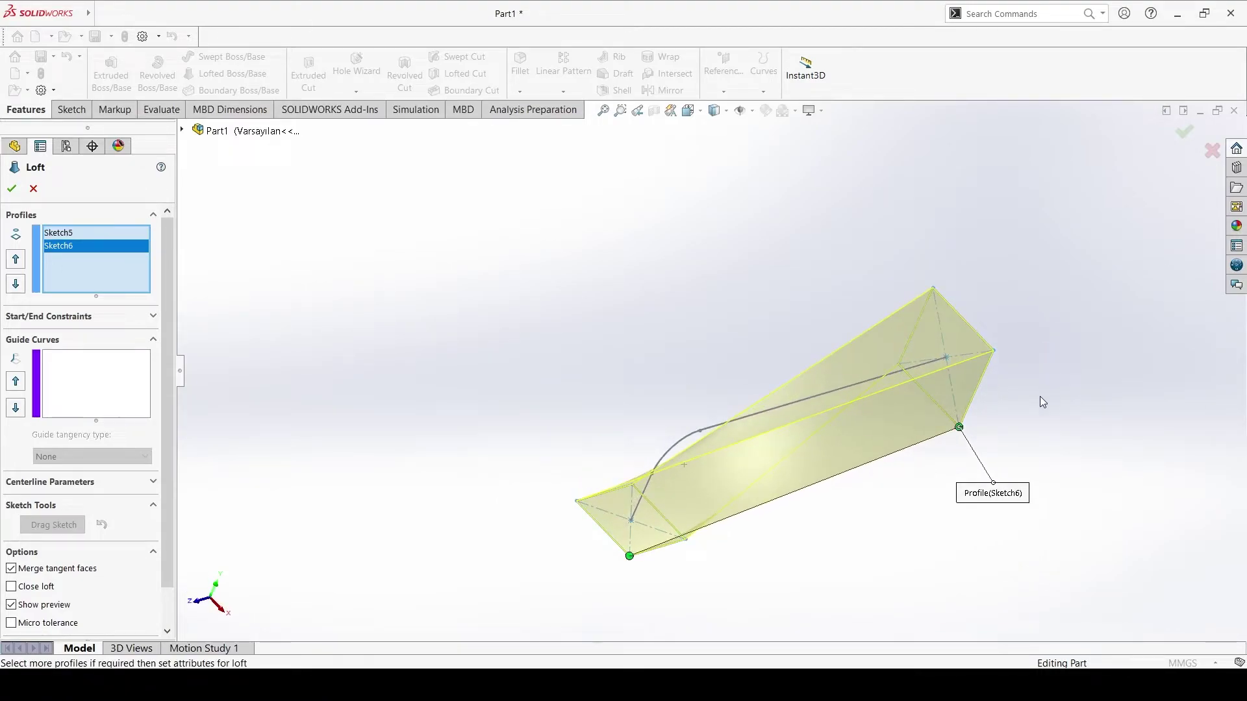
middle_drag(890, 507, 873, 472)
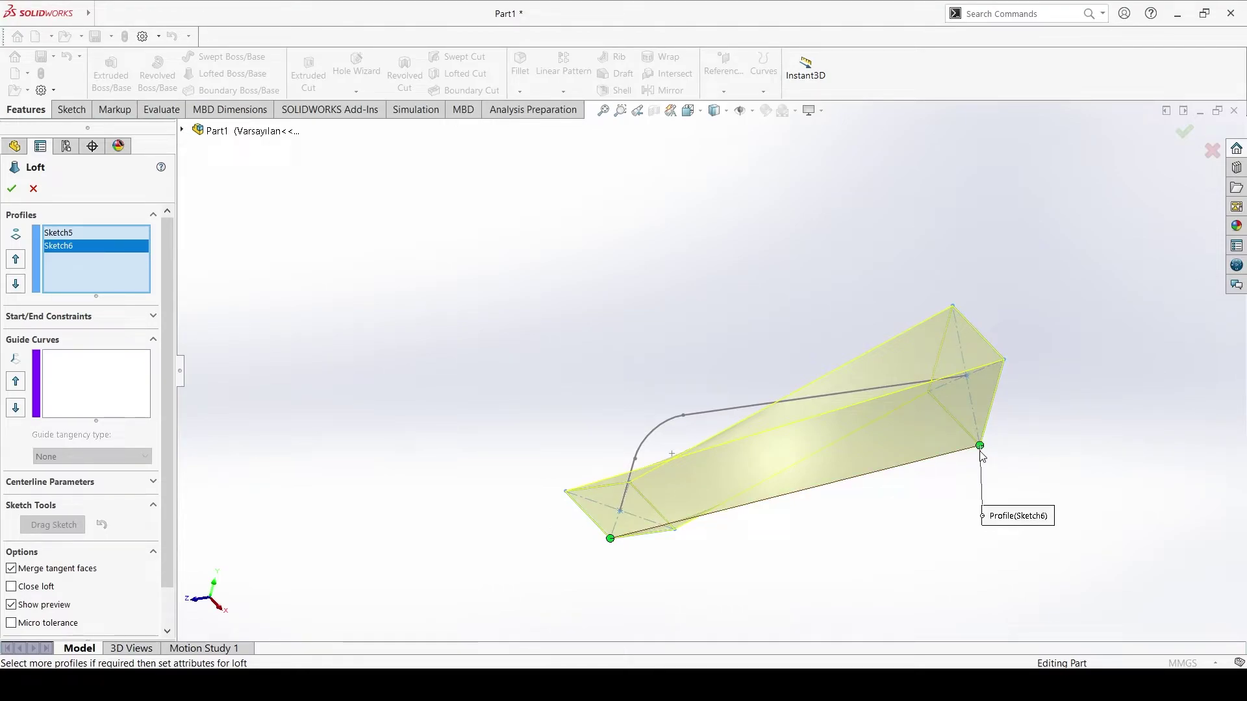
mouse_move(982, 452)
middle_down()
mouse_move(1004, 431)
mouse_move(1002, 448)
mouse_move(916, 490)
mouse_move(855, 403)
mouse_move(850, 439)
middle_up()
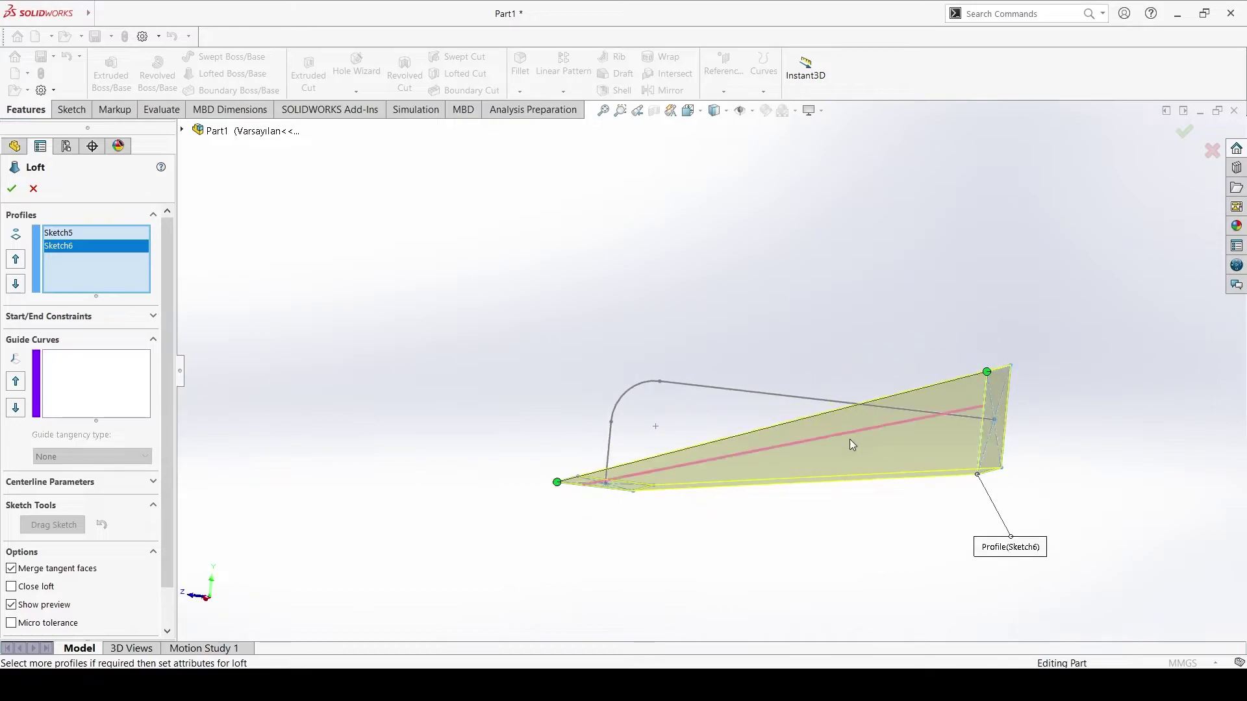
middle_drag(699, 522, 726, 517)
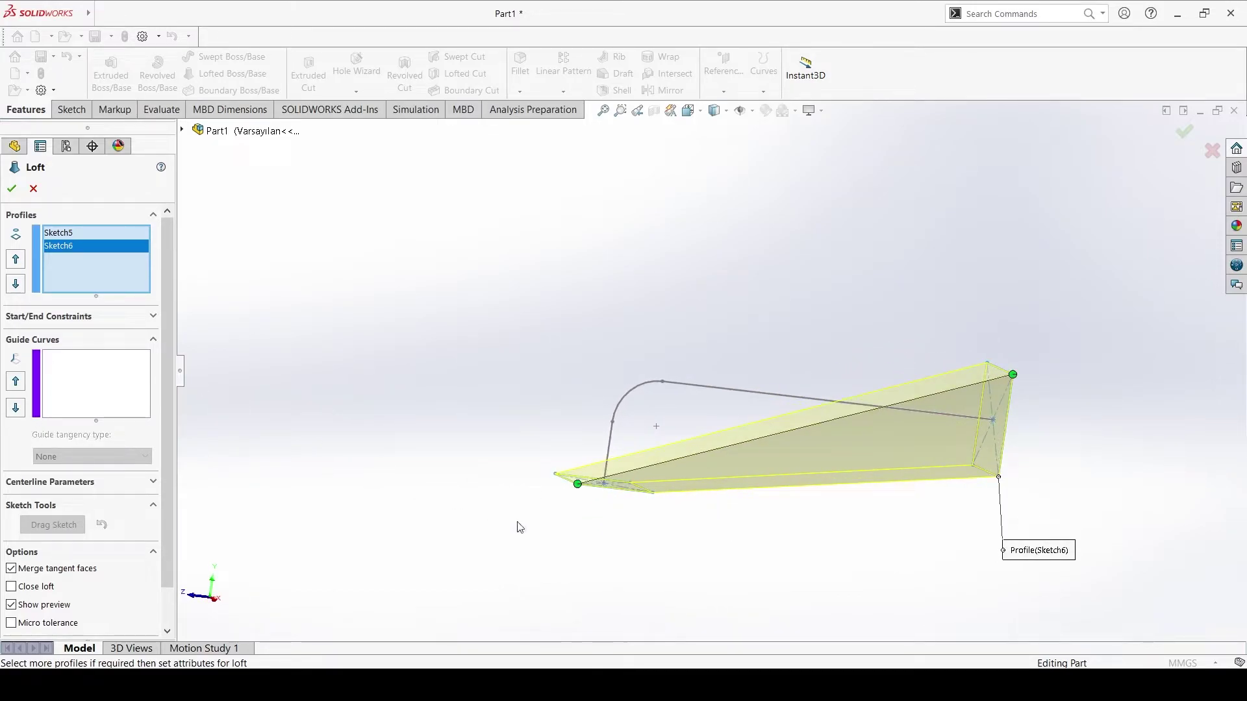
click(76, 492)
scroll(82, 456, down, 3)
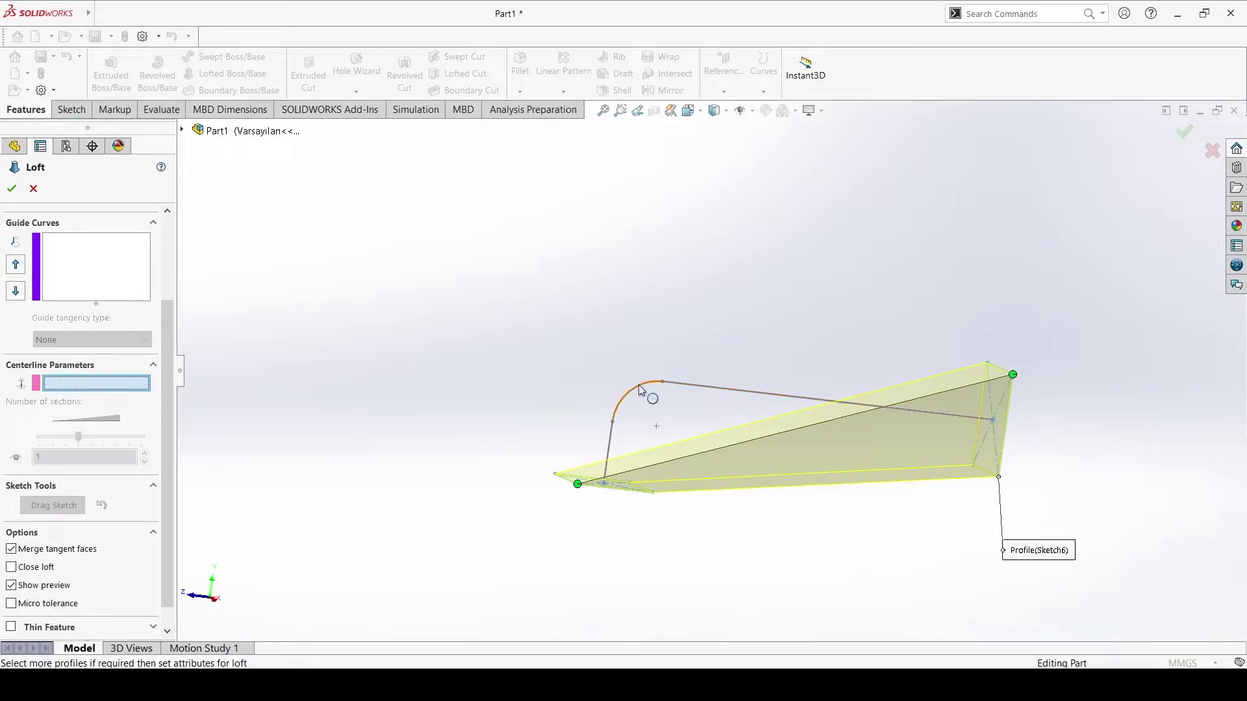
click(681, 383)
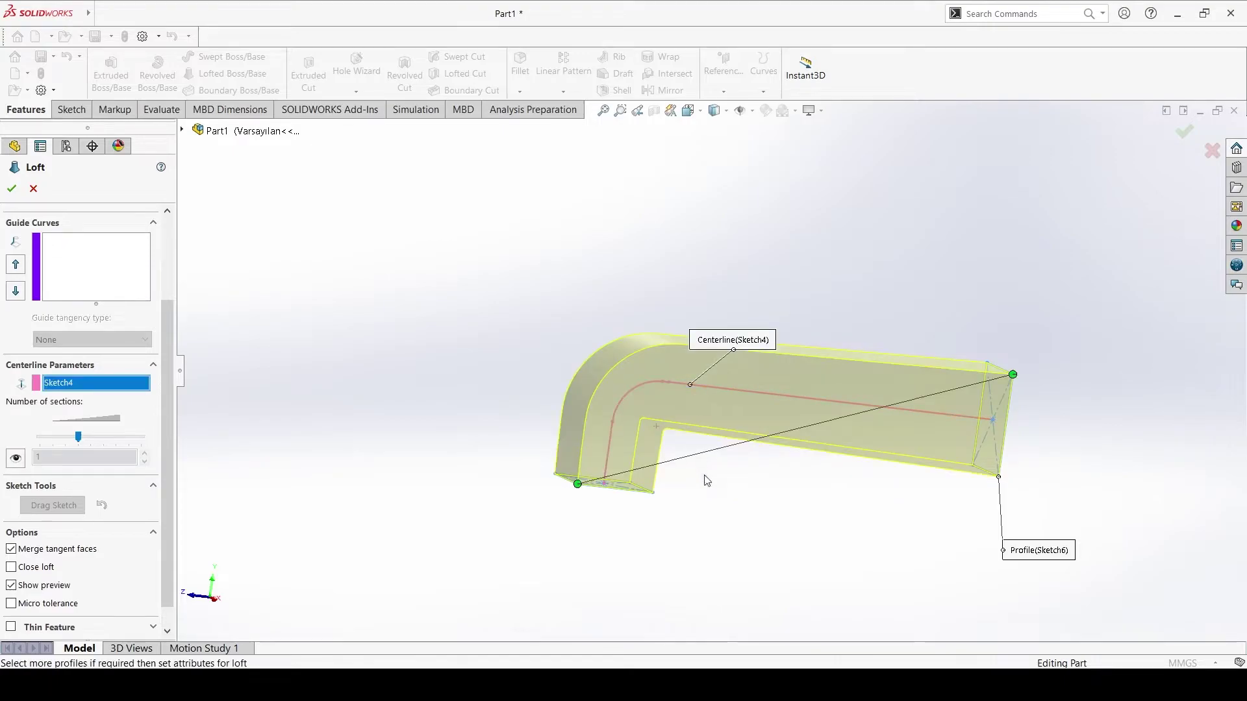
middle_drag(751, 510, 720, 459)
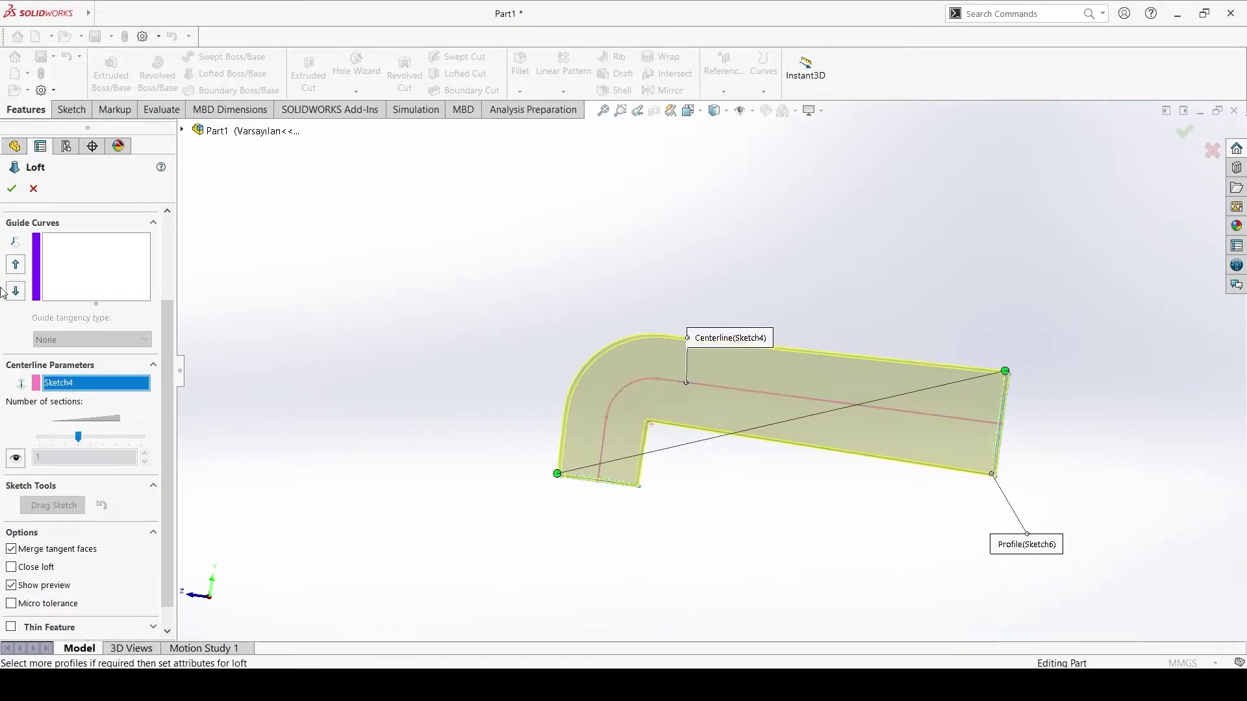
click(16, 191)
mouse_move(817, 329)
middle_down()
mouse_move(932, 312)
mouse_move(915, 202)
mouse_move(816, 228)
mouse_move(869, 278)
middle_up()
key(ctrl+z)
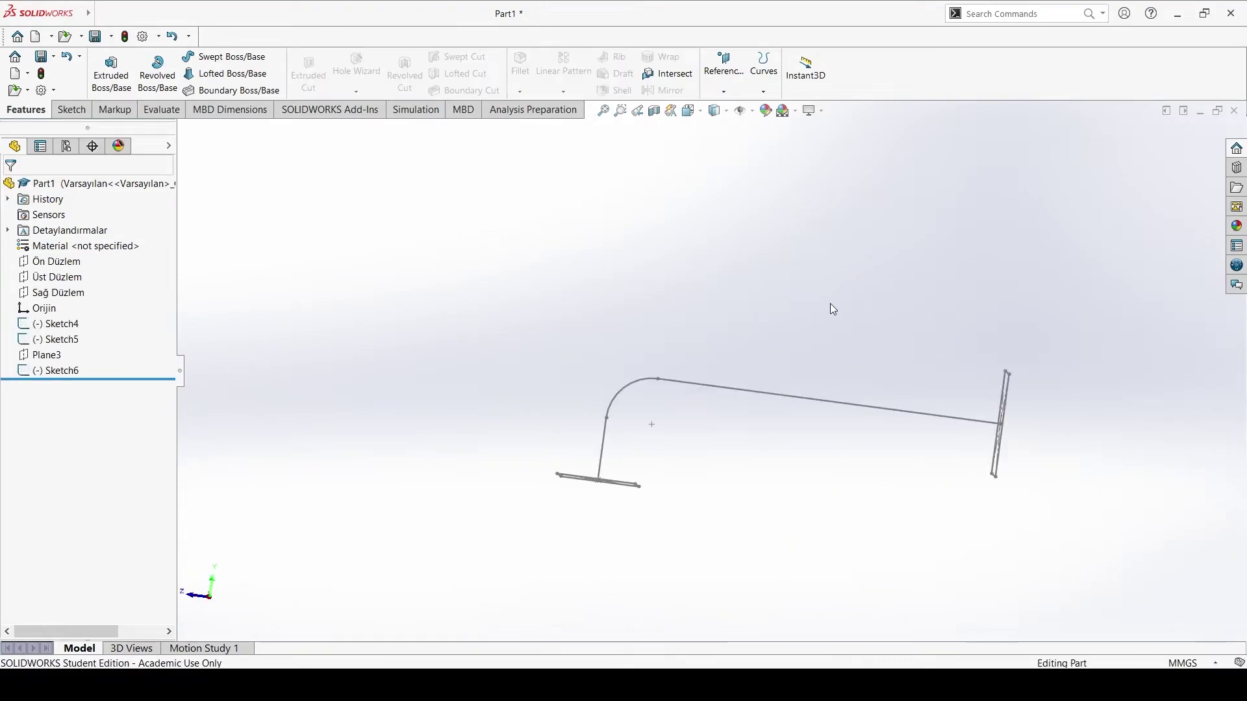
Step: In the Sketch tools, view the sketches from the Right side, then isometric
click(71, 109)
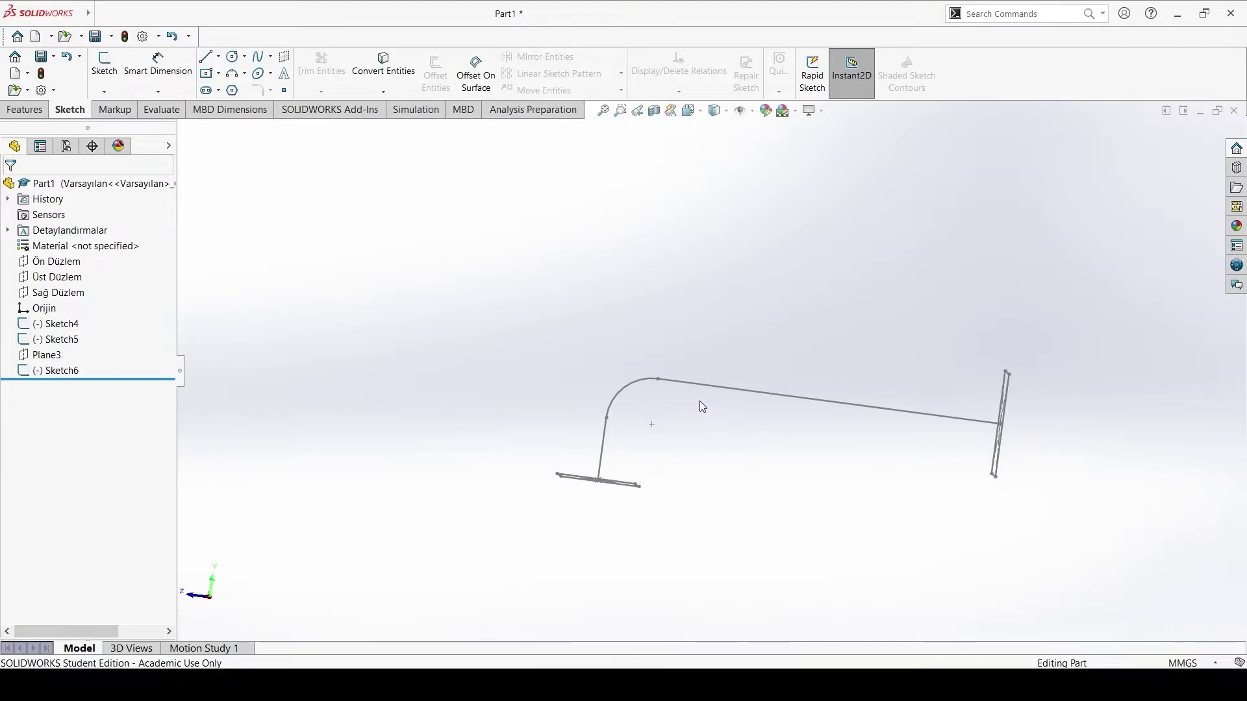
key(ctrl+space)
click(540, 384)
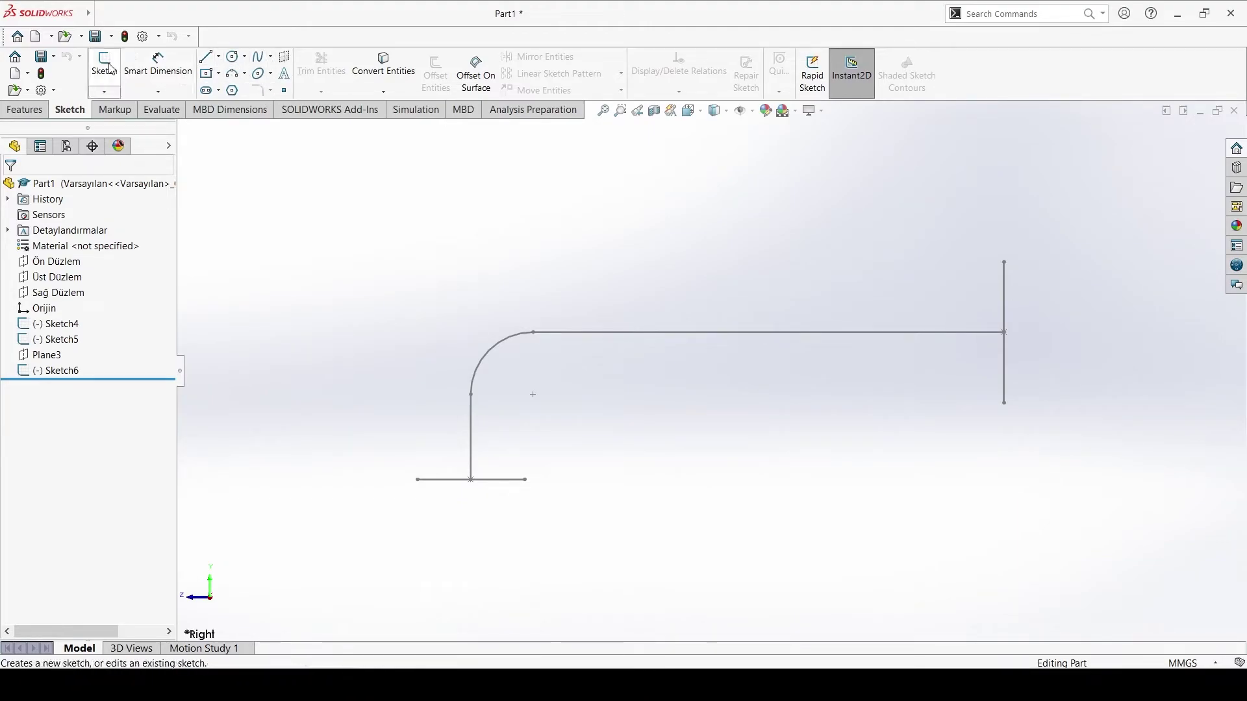
key(ctrl+7)
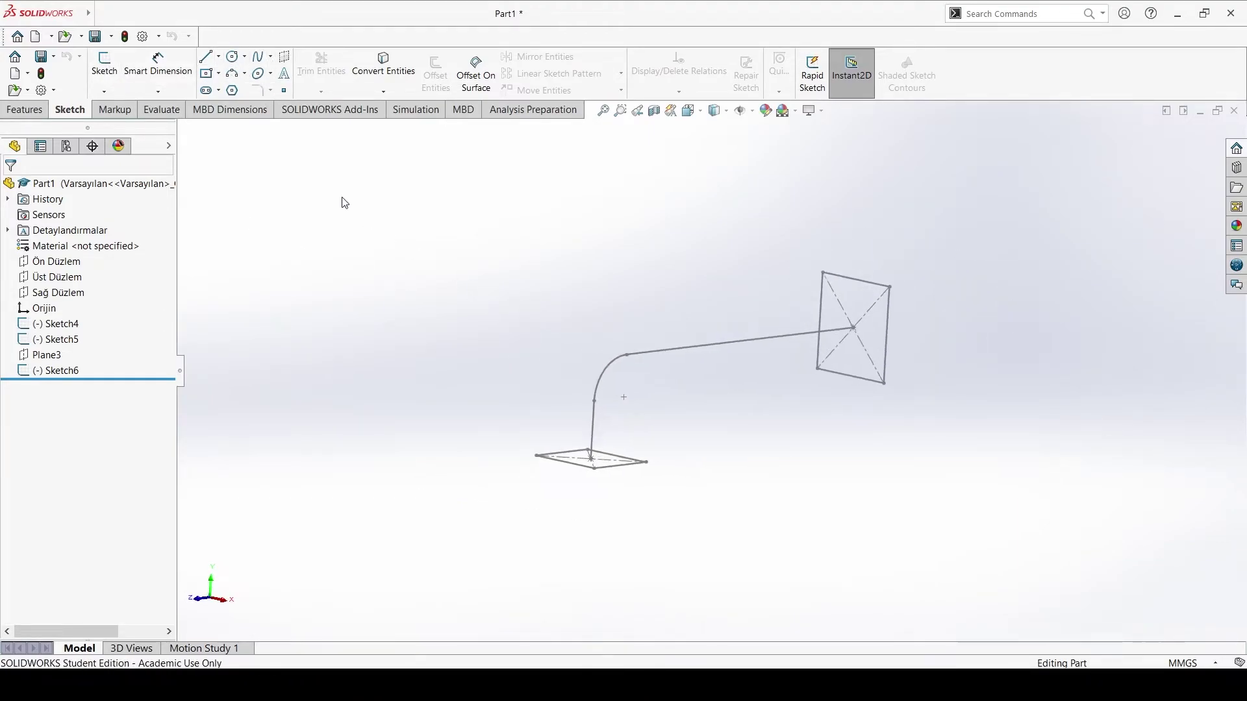
Step: On Üst Düzlem, draw an arching spline from the bottom line's left end to the vertical line's top
click(104, 65)
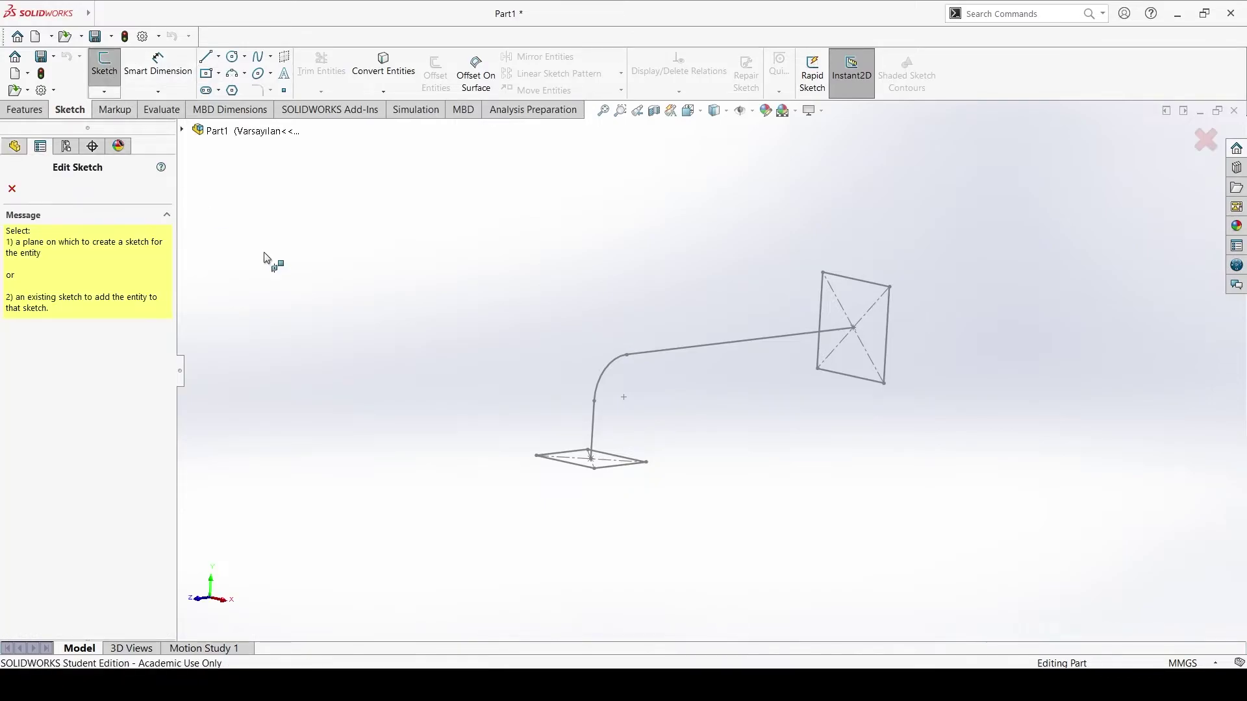
click(223, 135)
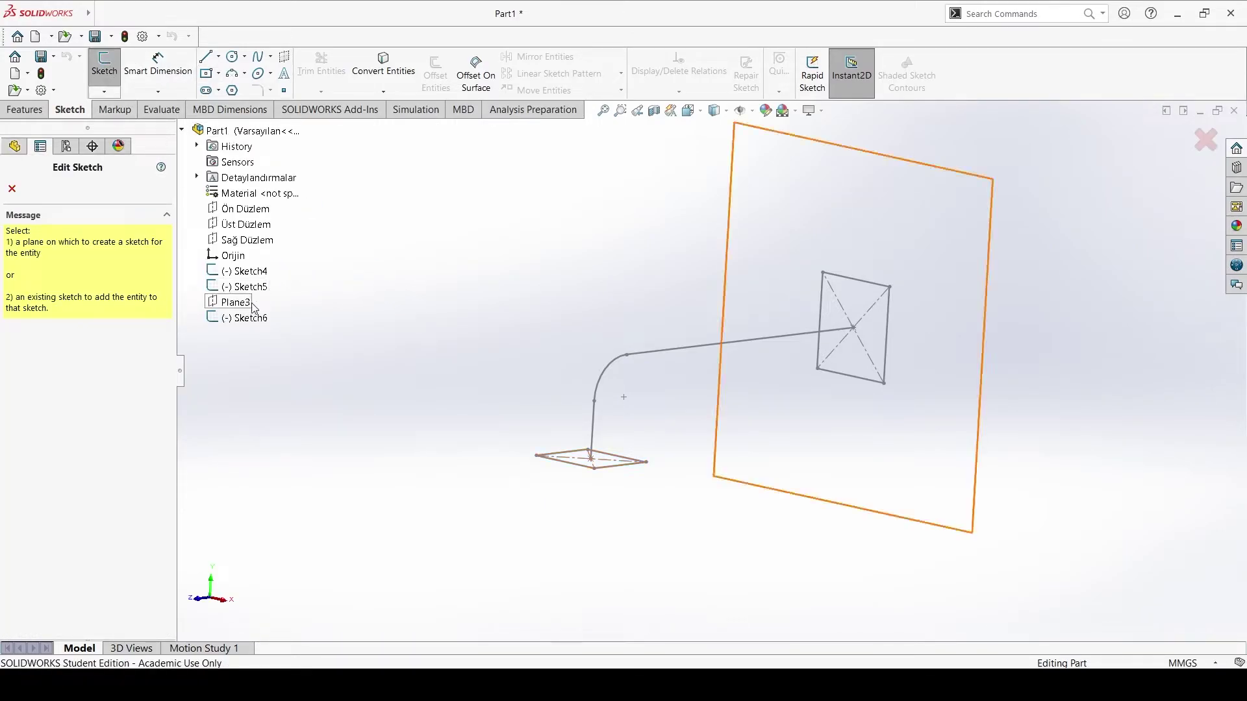
click(255, 229)
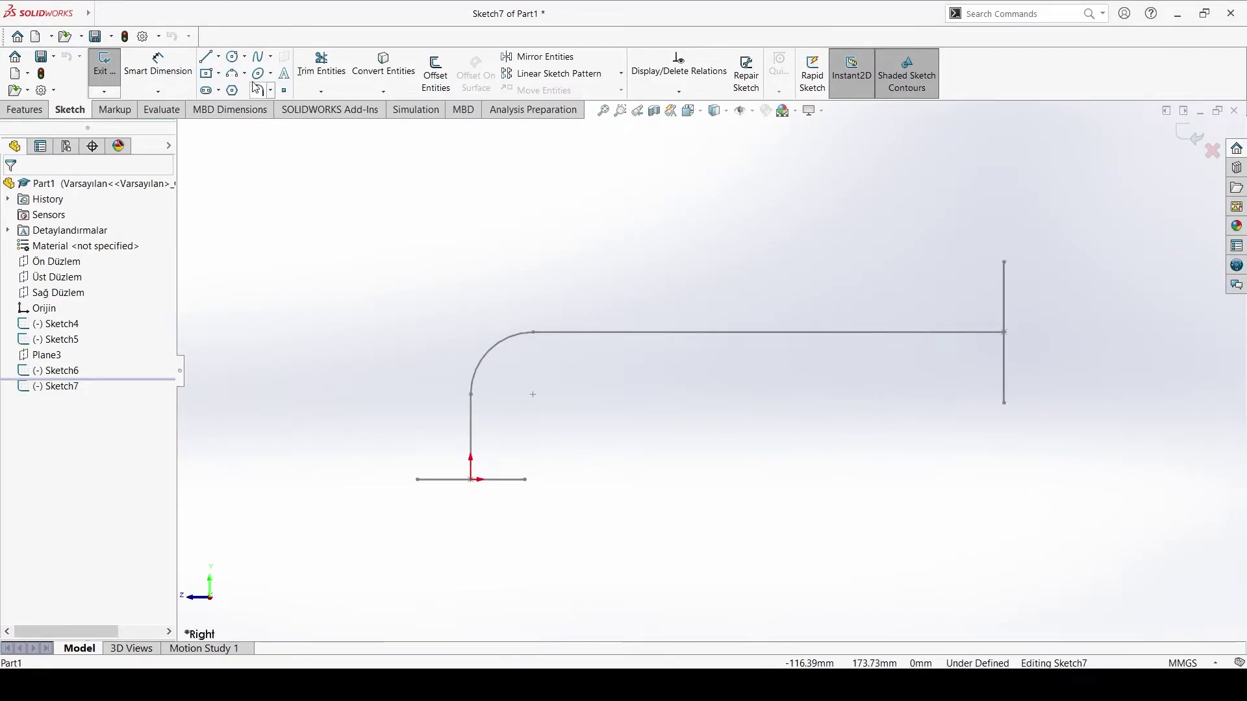
click(260, 57)
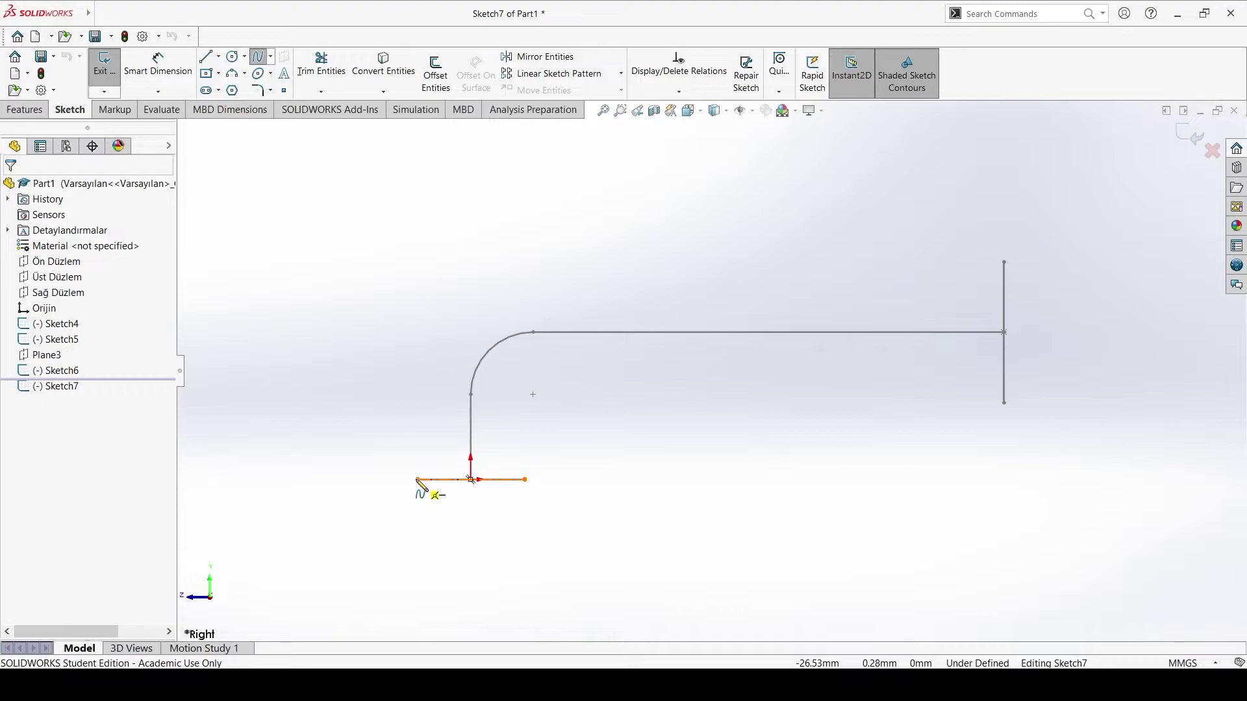
click(418, 479)
click(387, 349)
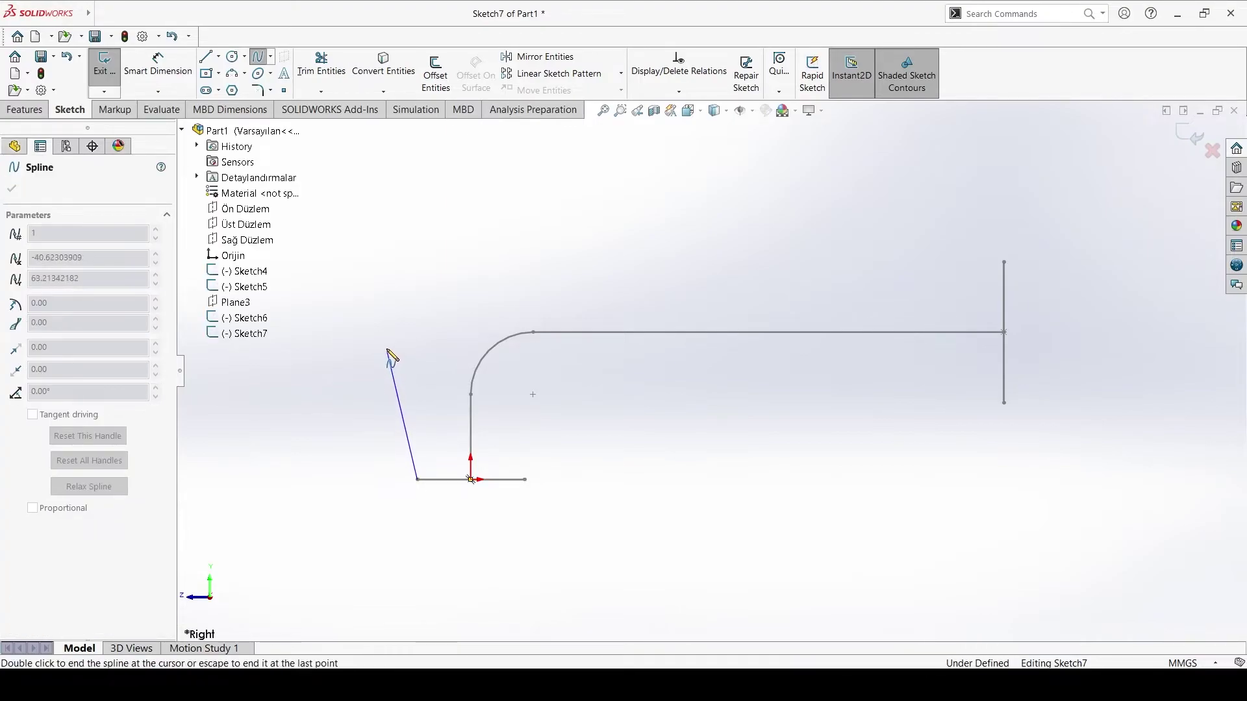
click(490, 203)
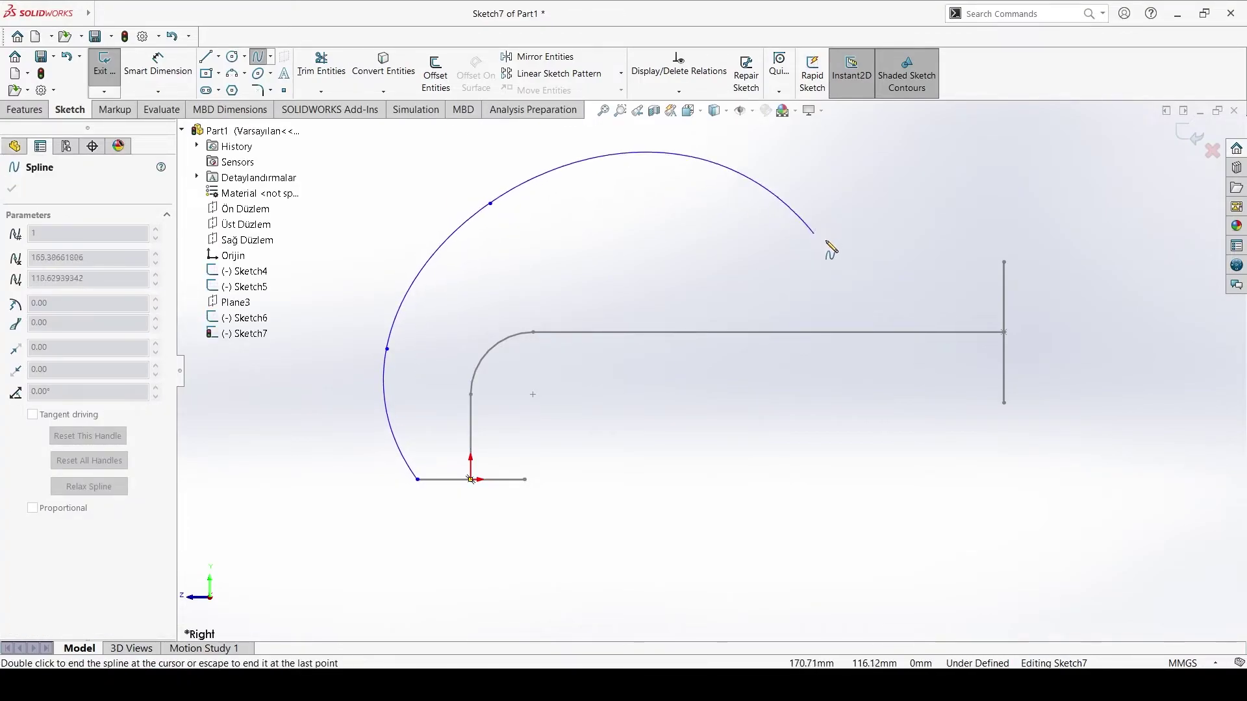
click(775, 217)
click(934, 246)
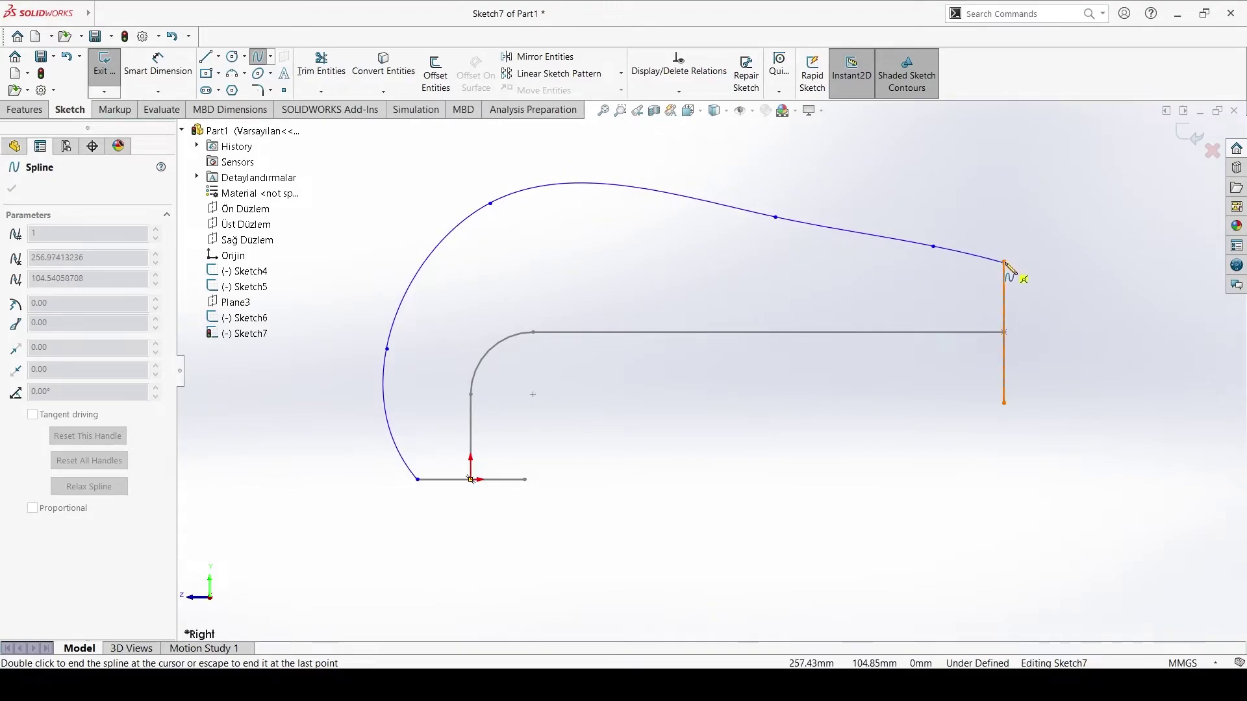
click(1006, 263)
double_click(1025, 217)
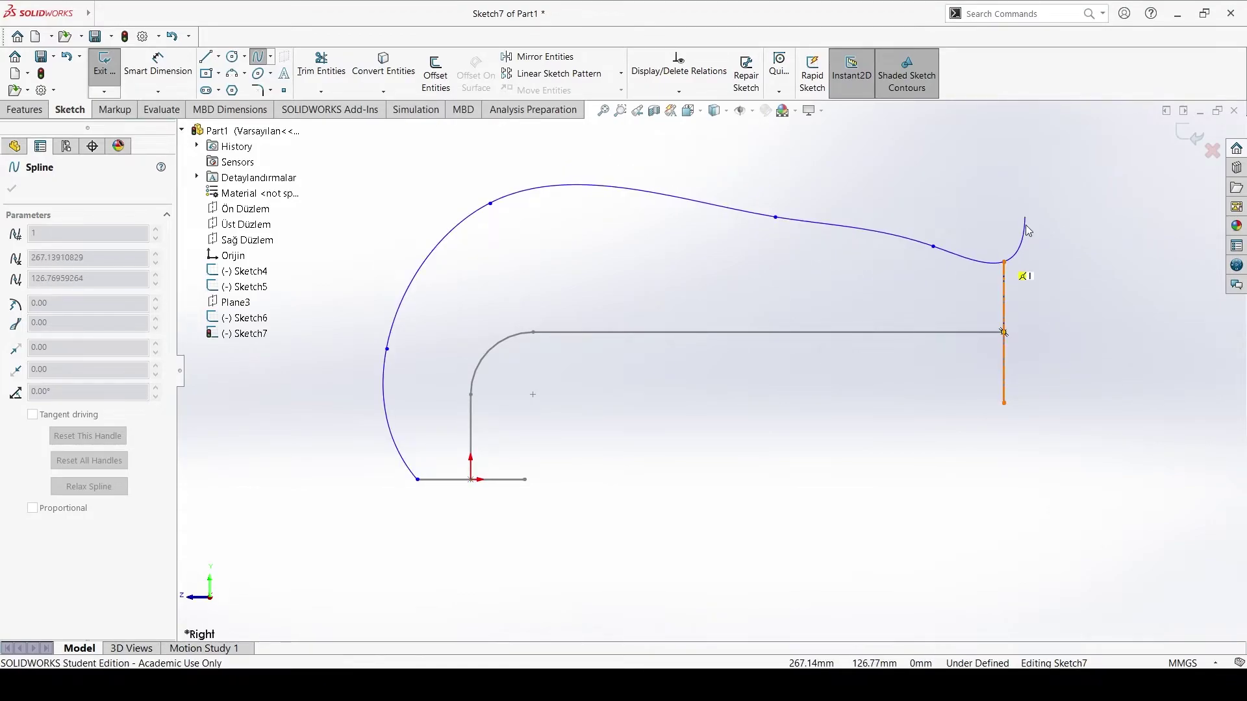
key(Escape)
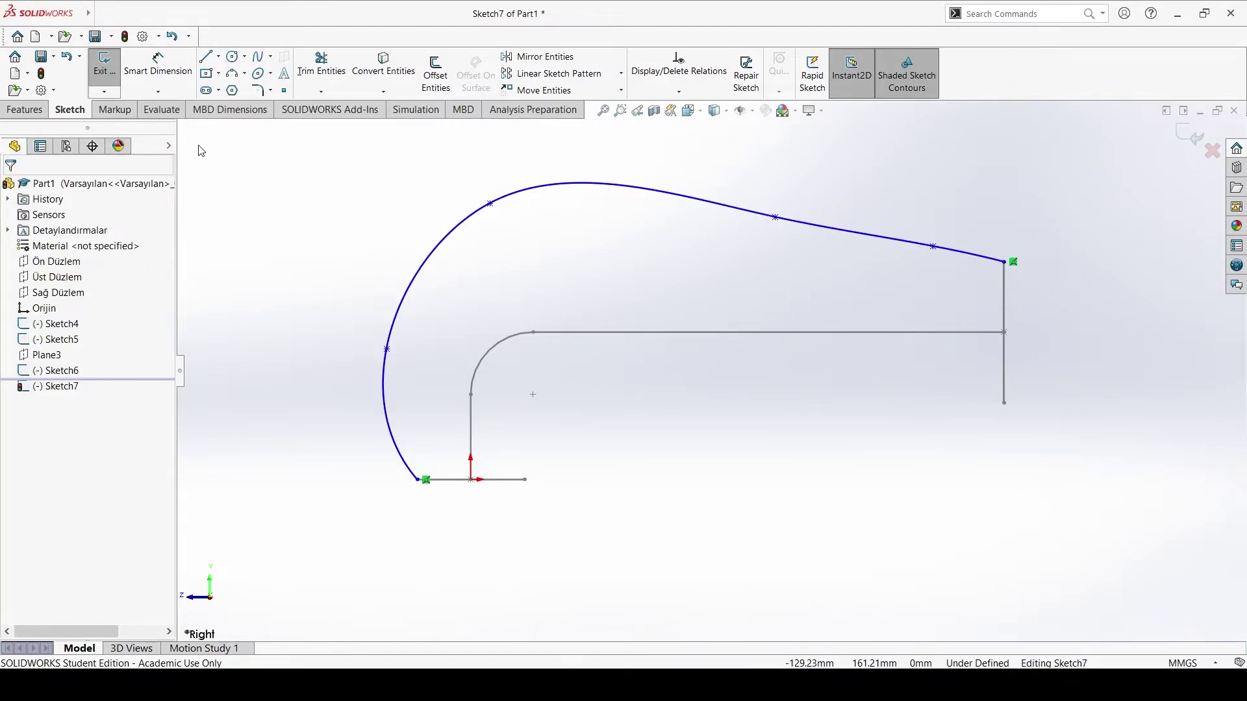
Step: Exit Sketch7, deselect it and start another new sketch
click(104, 63)
click(364, 235)
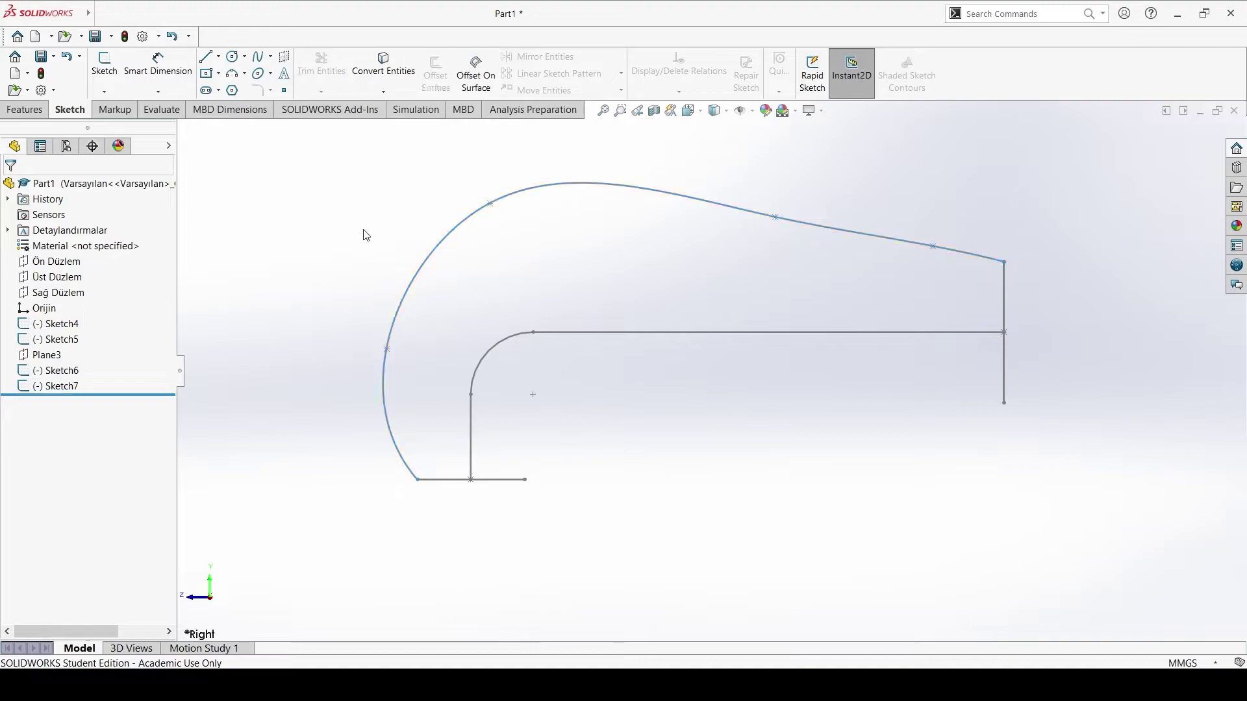
click(104, 64)
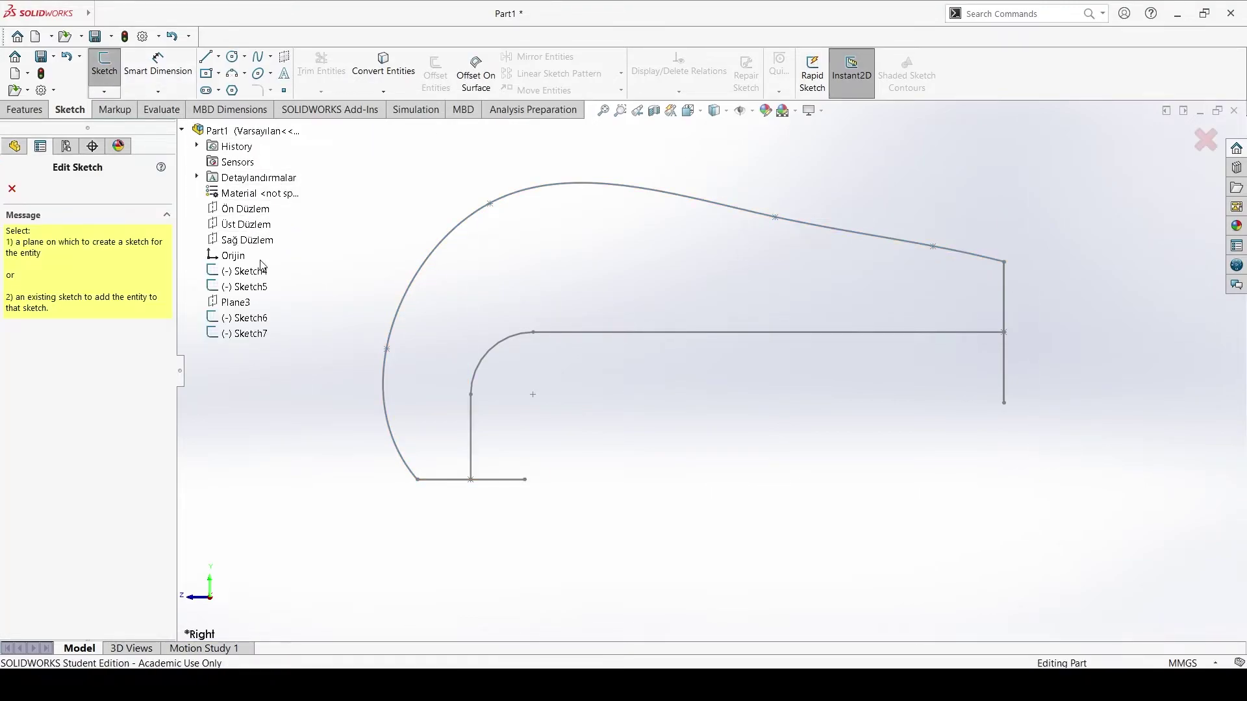
Step: On the Right plane, draw wavy inner spline Sketch8 from the bottom line's right end to the vertical line's bottom
click(247, 240)
click(259, 57)
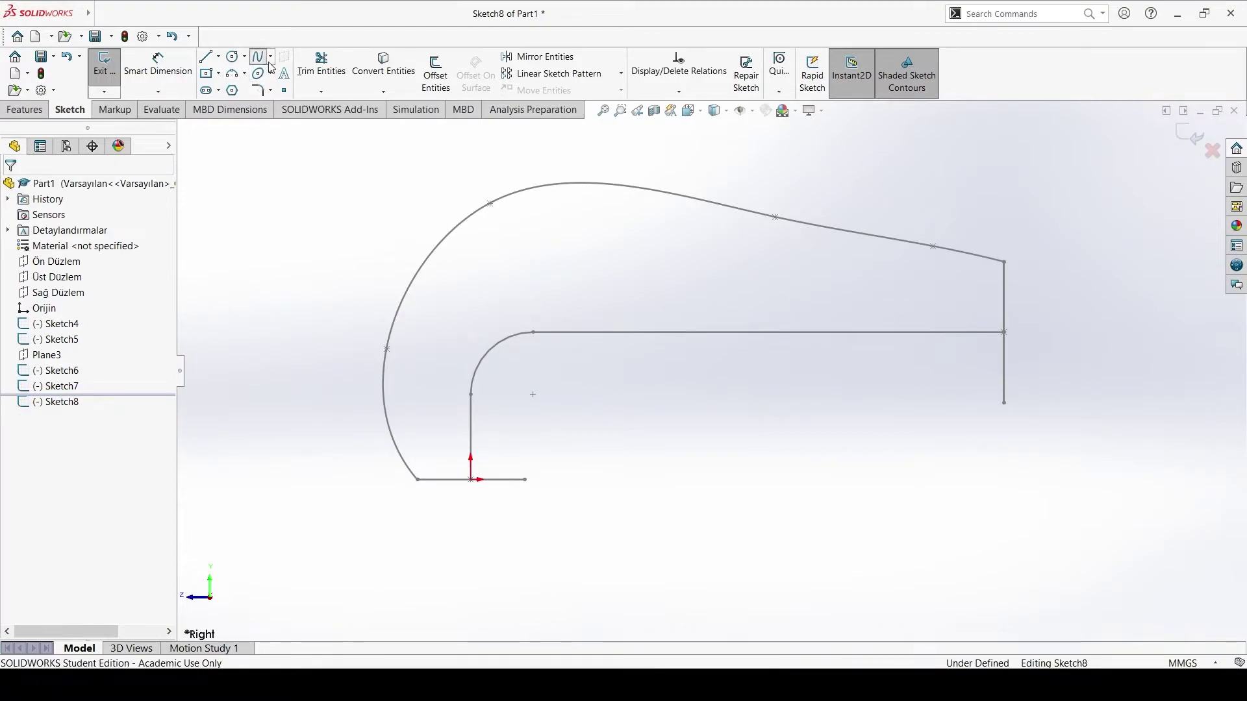
click(525, 479)
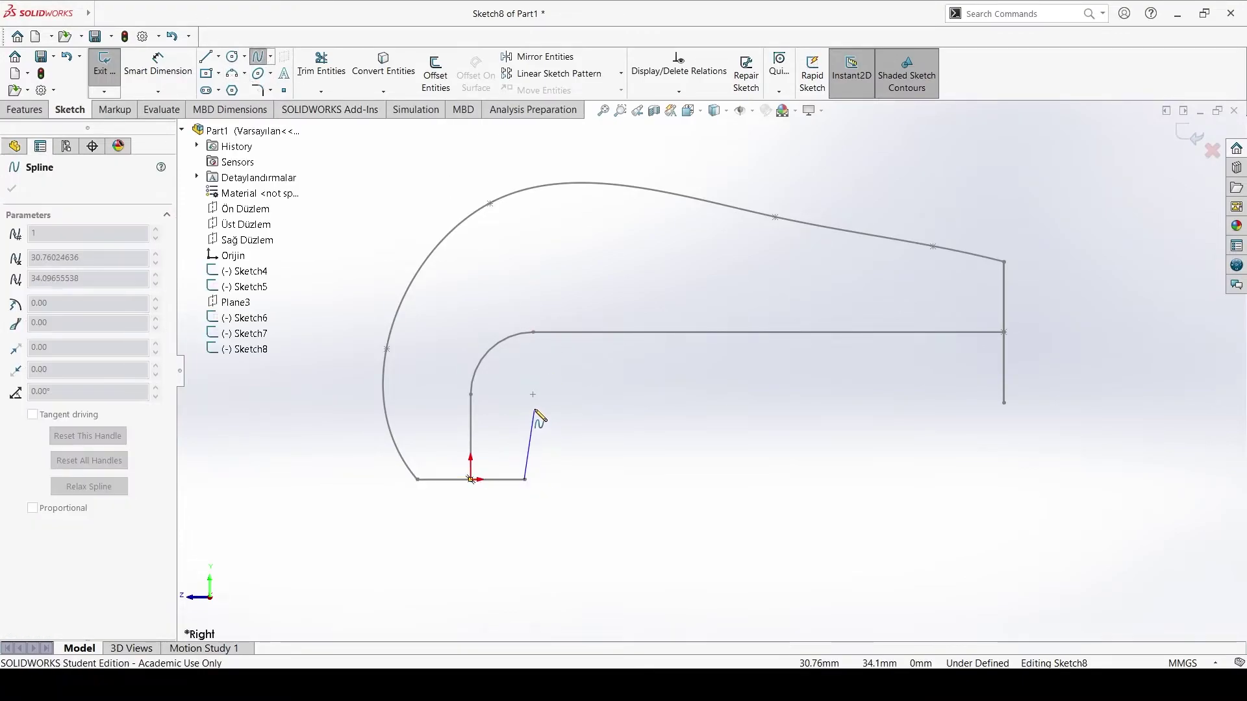
click(535, 409)
click(696, 403)
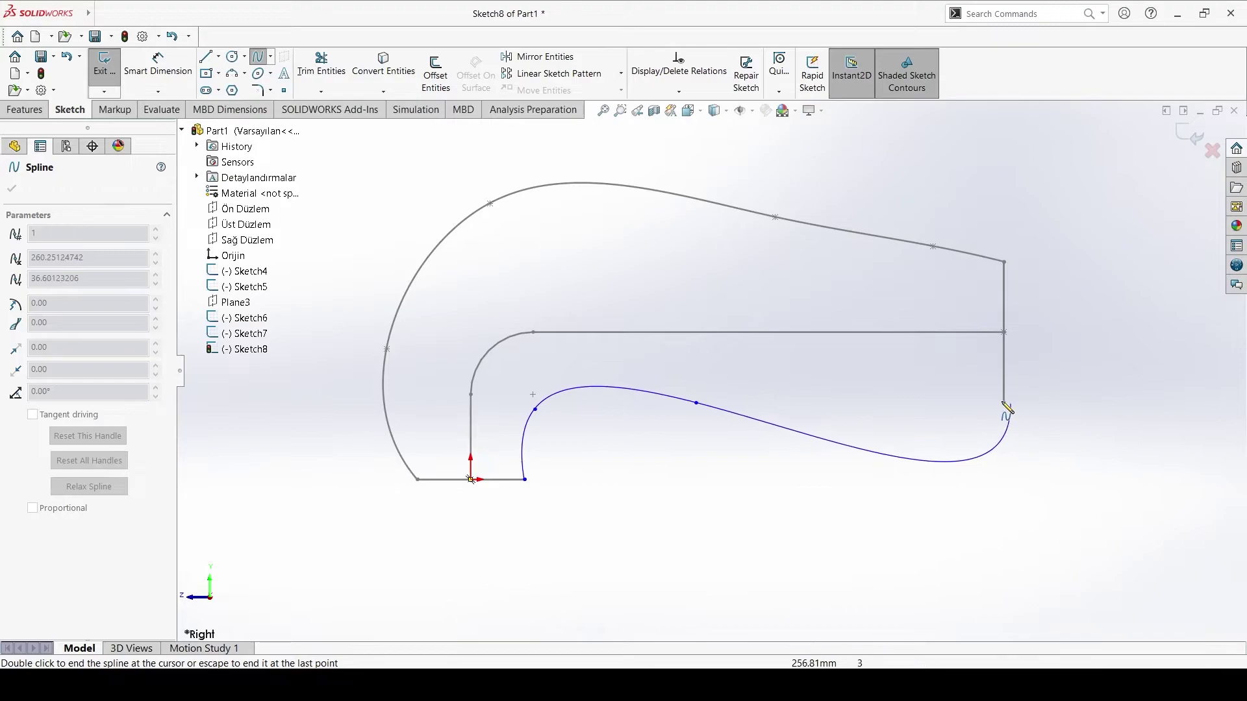
click(861, 375)
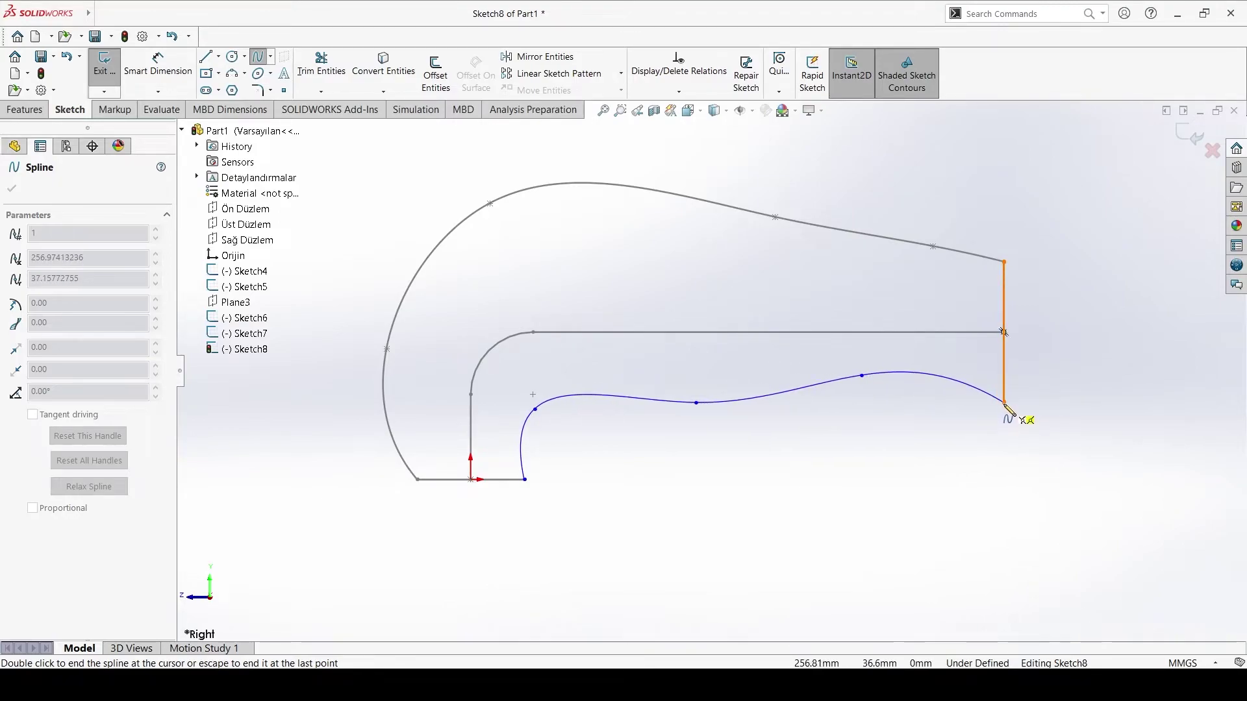
double_click(1045, 404)
key(Escape)
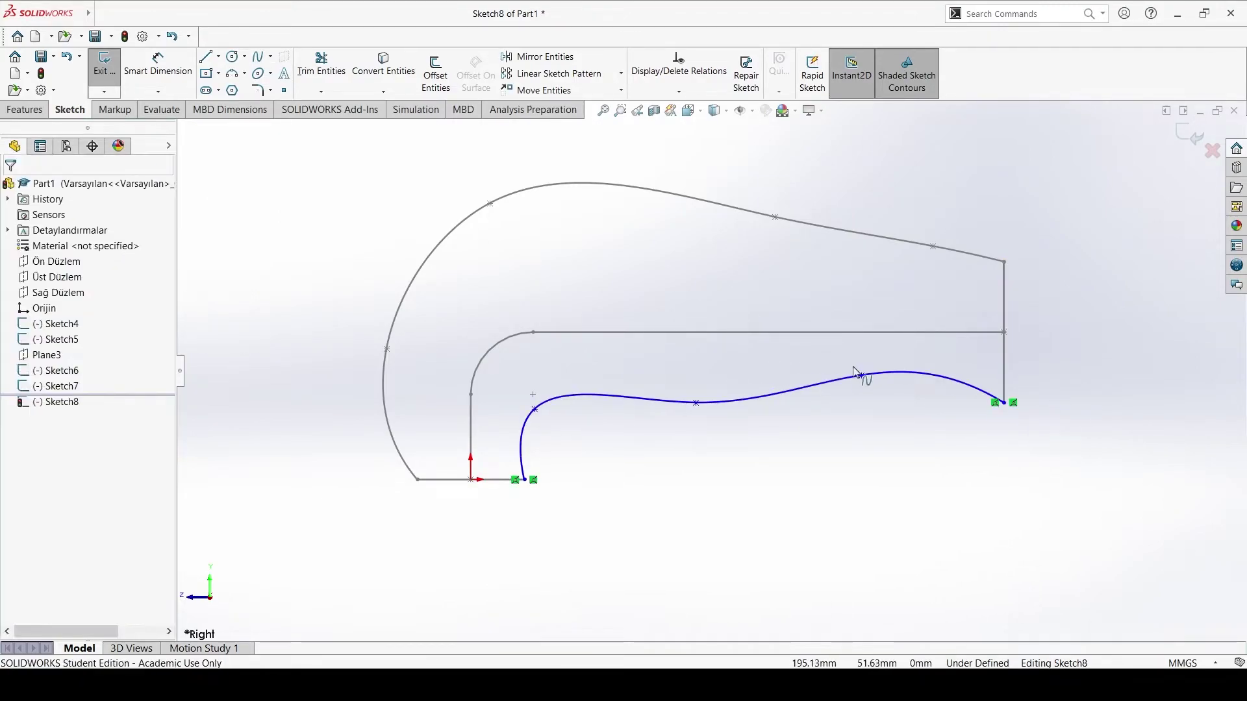
click(104, 63)
click(302, 267)
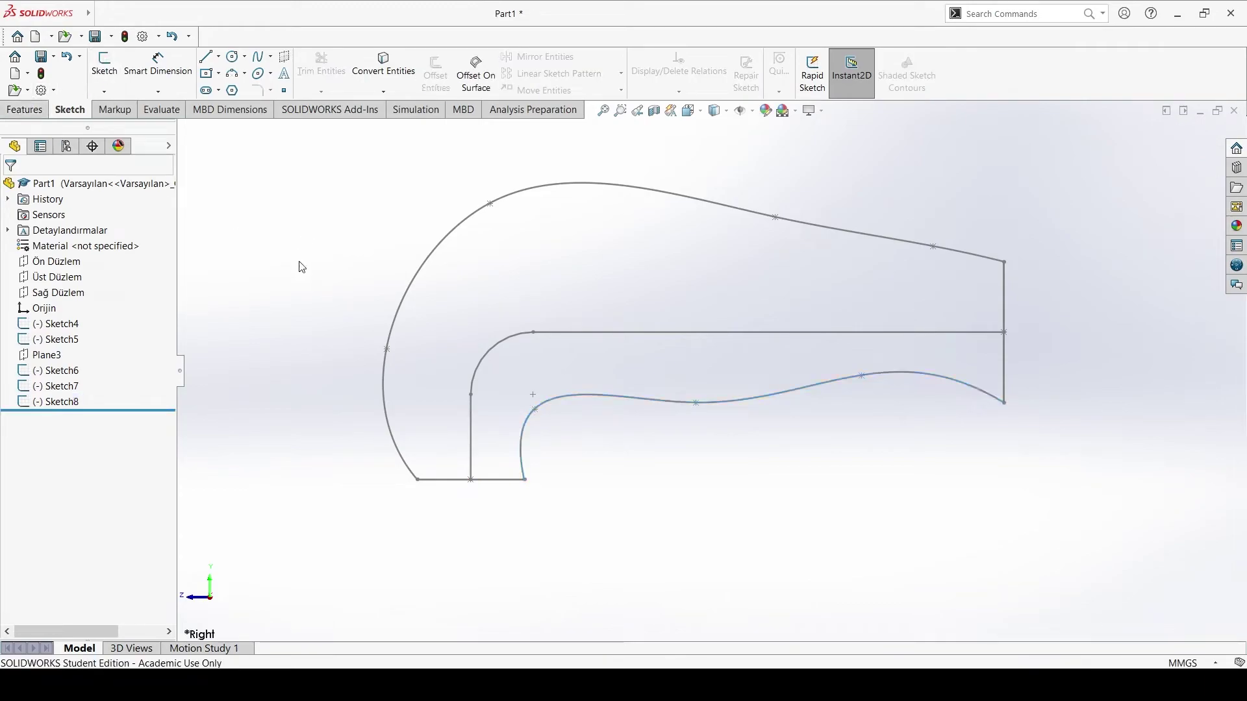
click(26, 109)
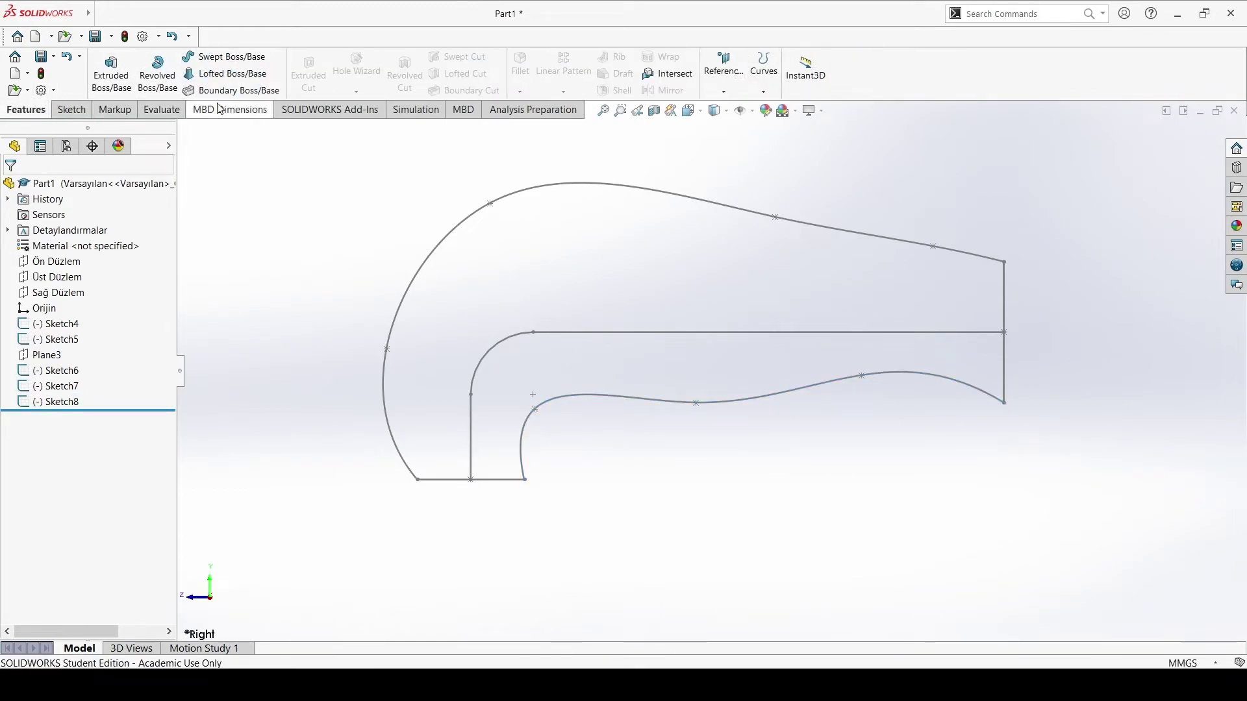
Step: Start a loft with the Sketch5 and Sketch6 rectangles as profiles, aligning the connector corners
click(239, 80)
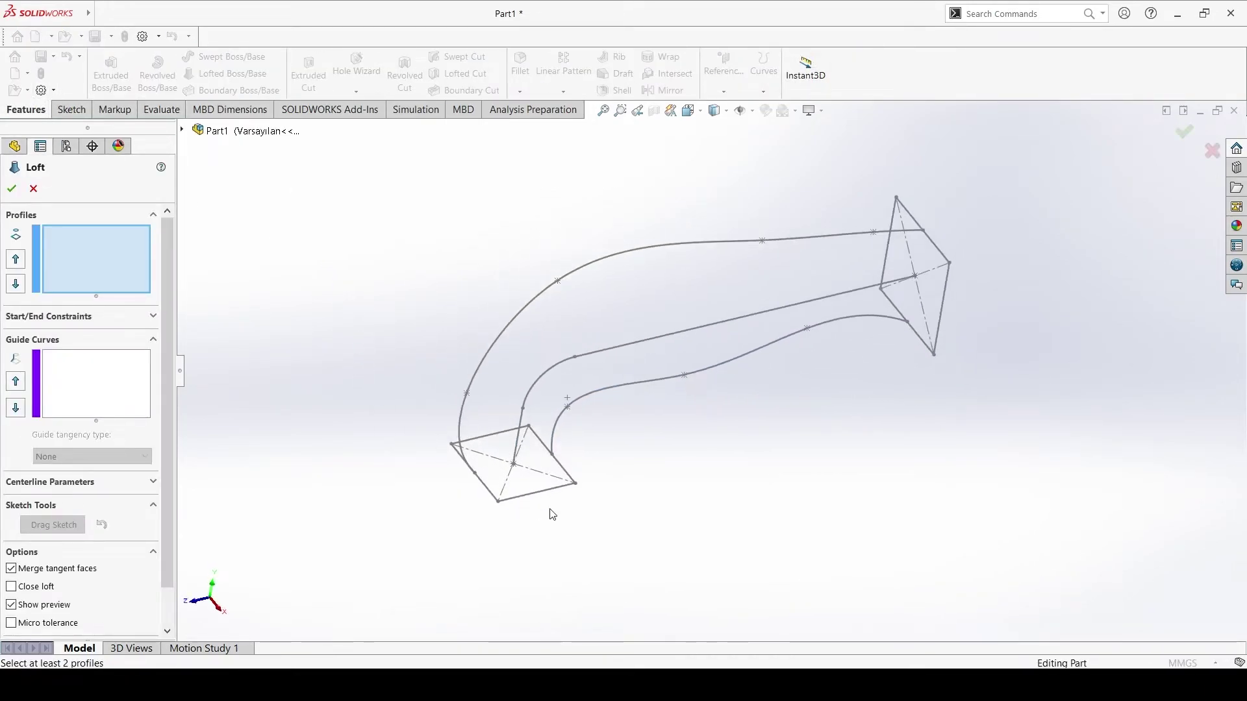
click(528, 503)
mouse_move(529, 504)
middle_down()
mouse_move(718, 496)
mouse_move(836, 413)
middle_up()
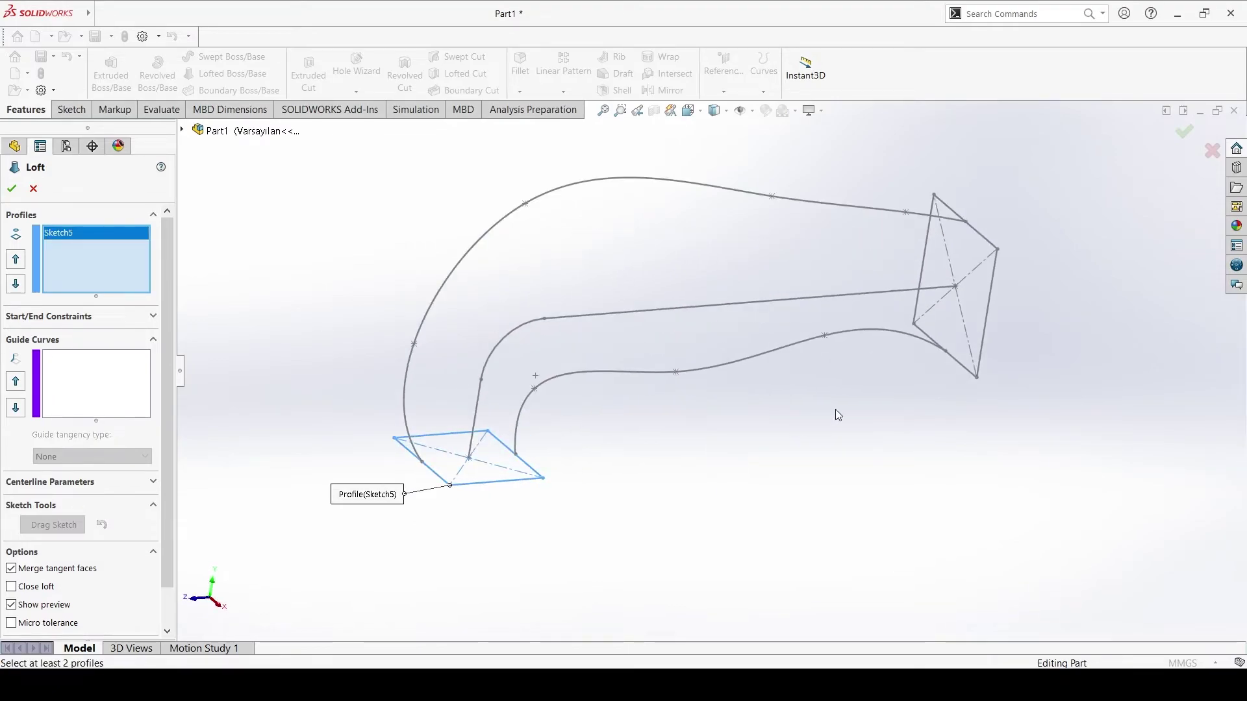
click(986, 328)
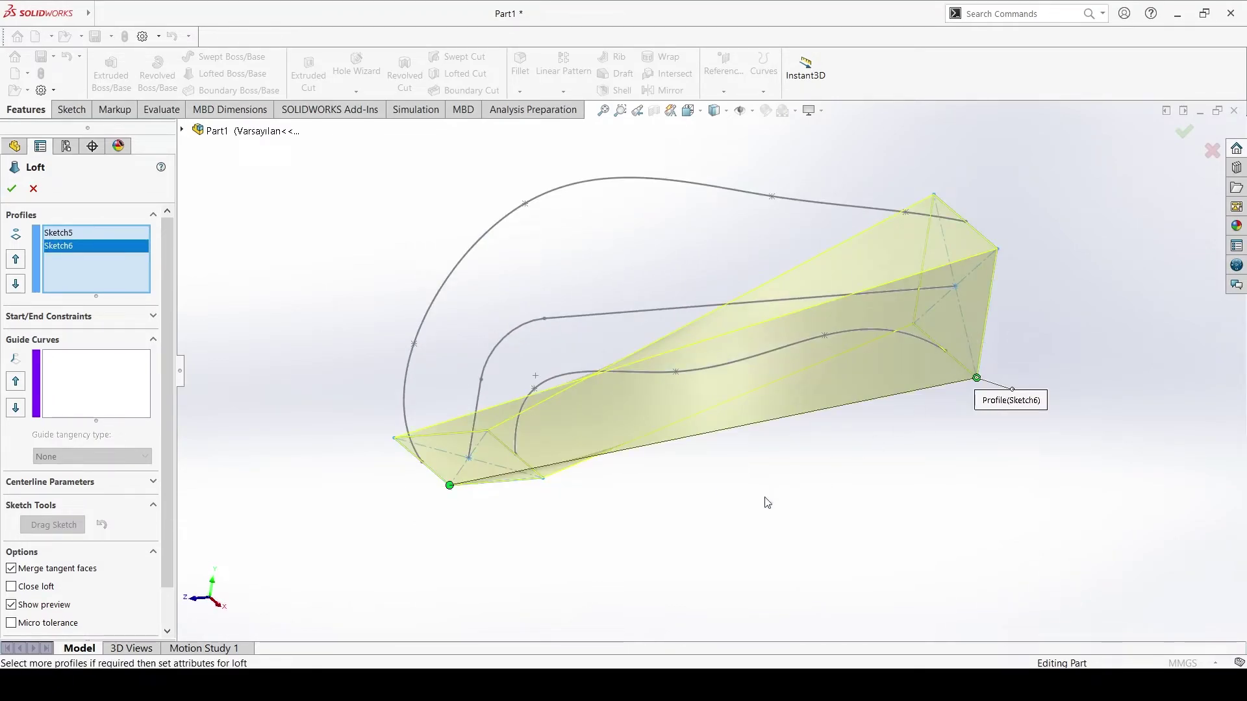
drag(977, 378, 997, 249)
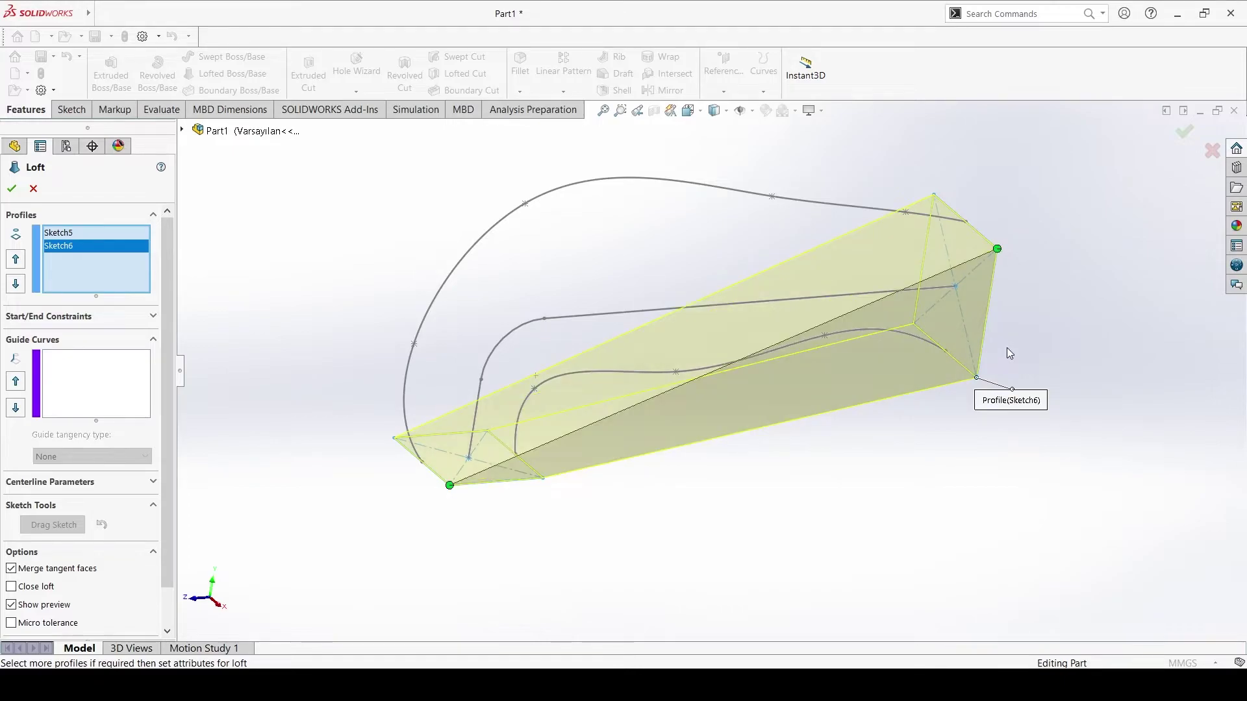
middle_drag(722, 460, 699, 437)
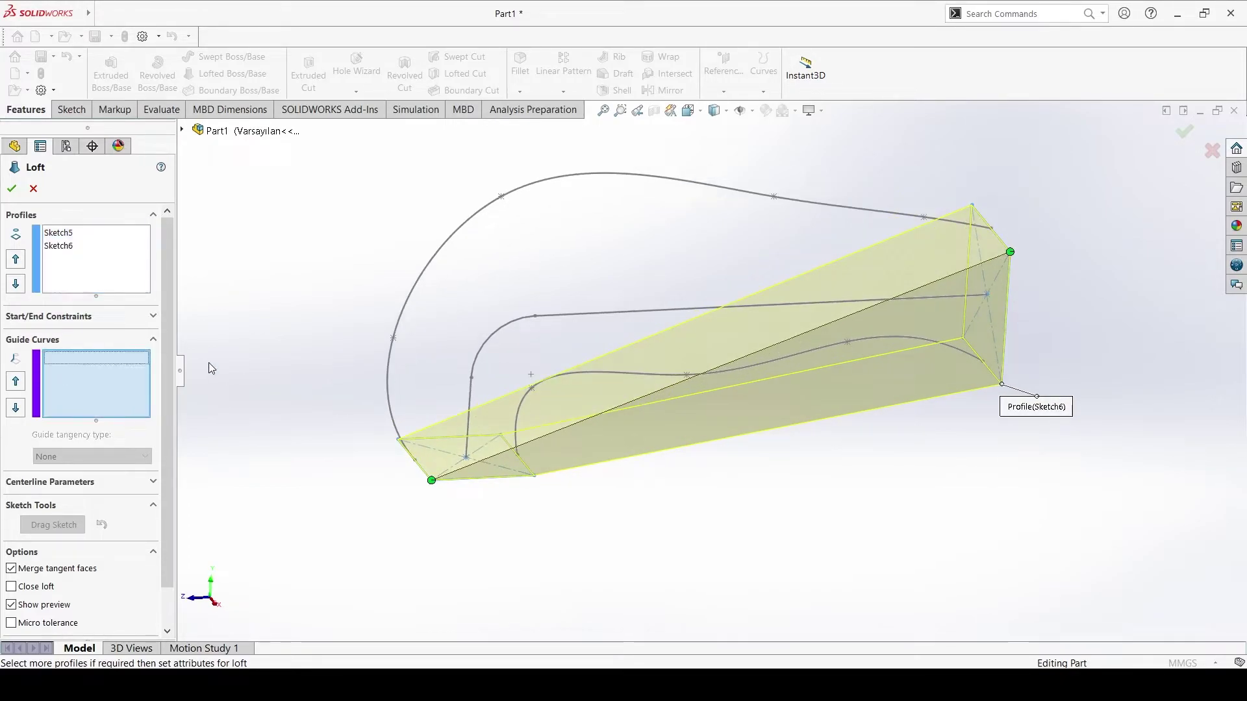
Step: Add splines Sketch7 and Sketch8 as guide curves, make it Thin Feature, and accept Loft-Thin2
click(482, 209)
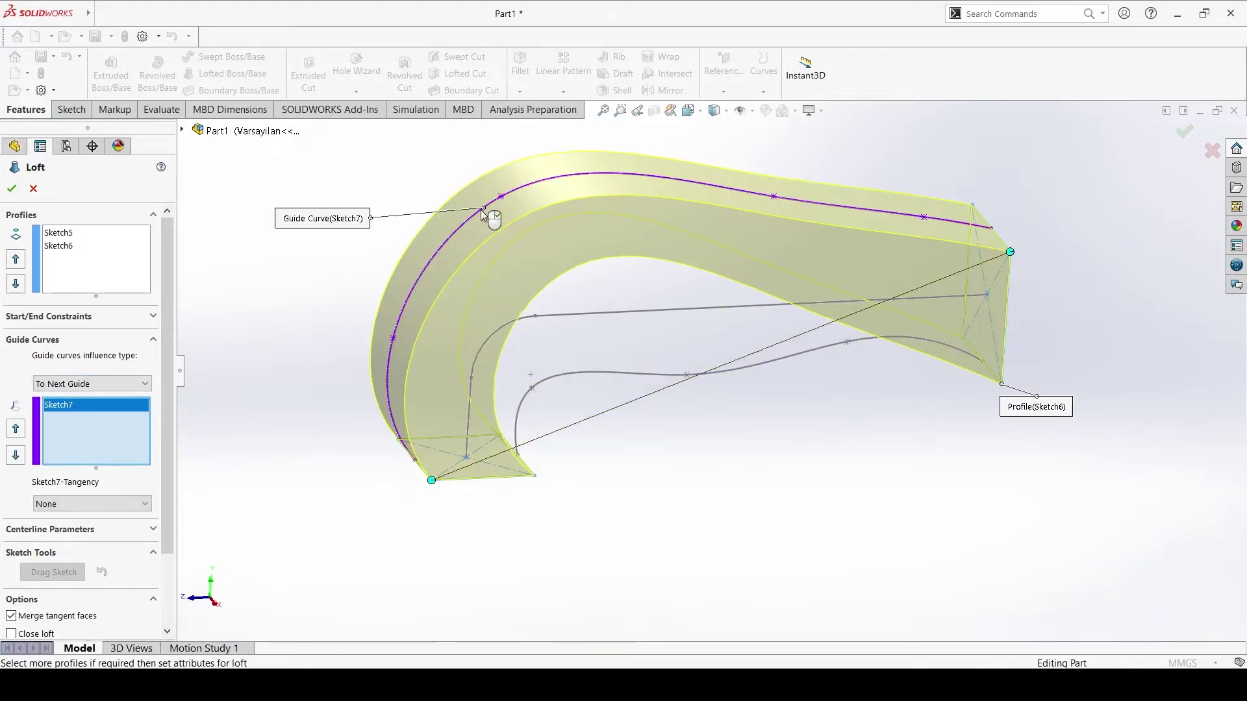
click(620, 377)
scroll(63, 335, down, 2)
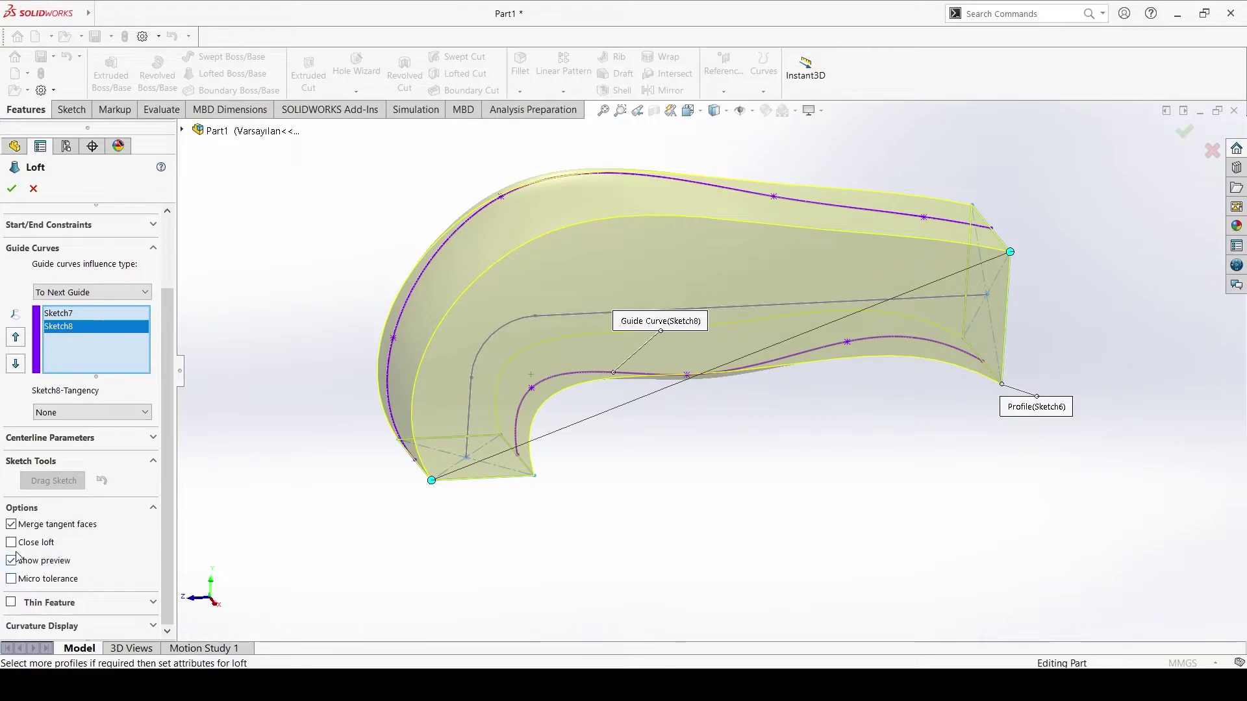
click(12, 603)
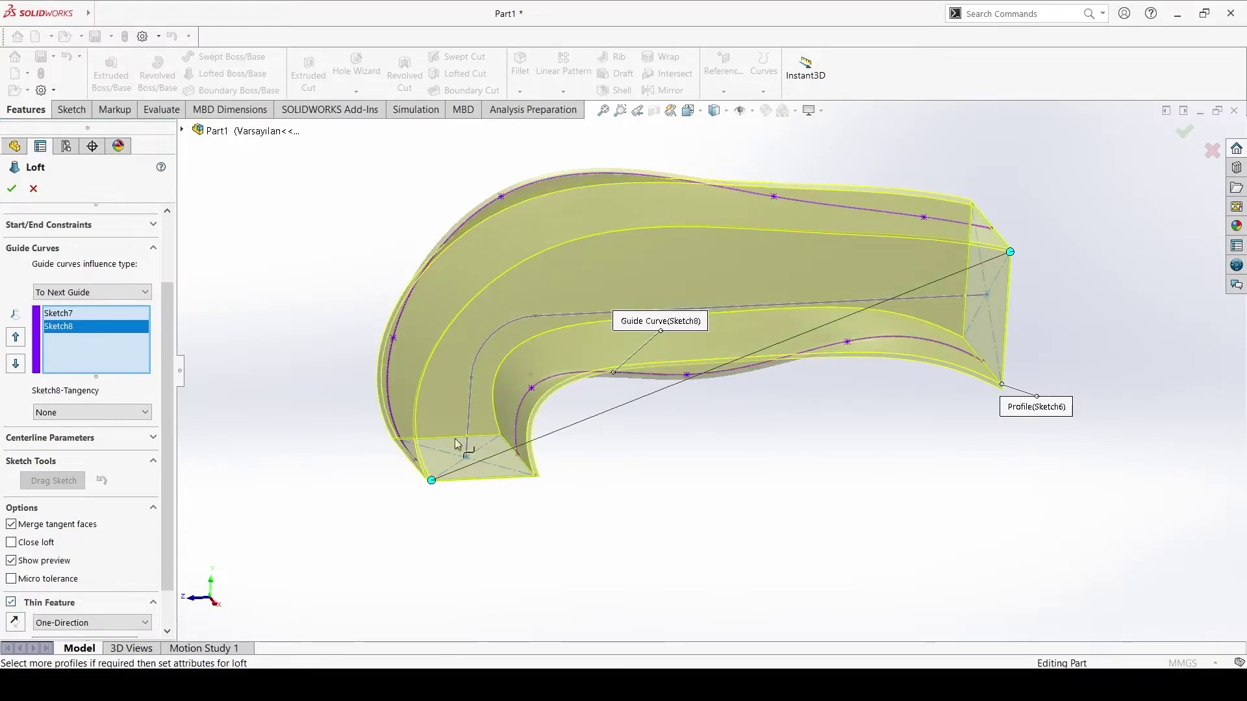
click(11, 188)
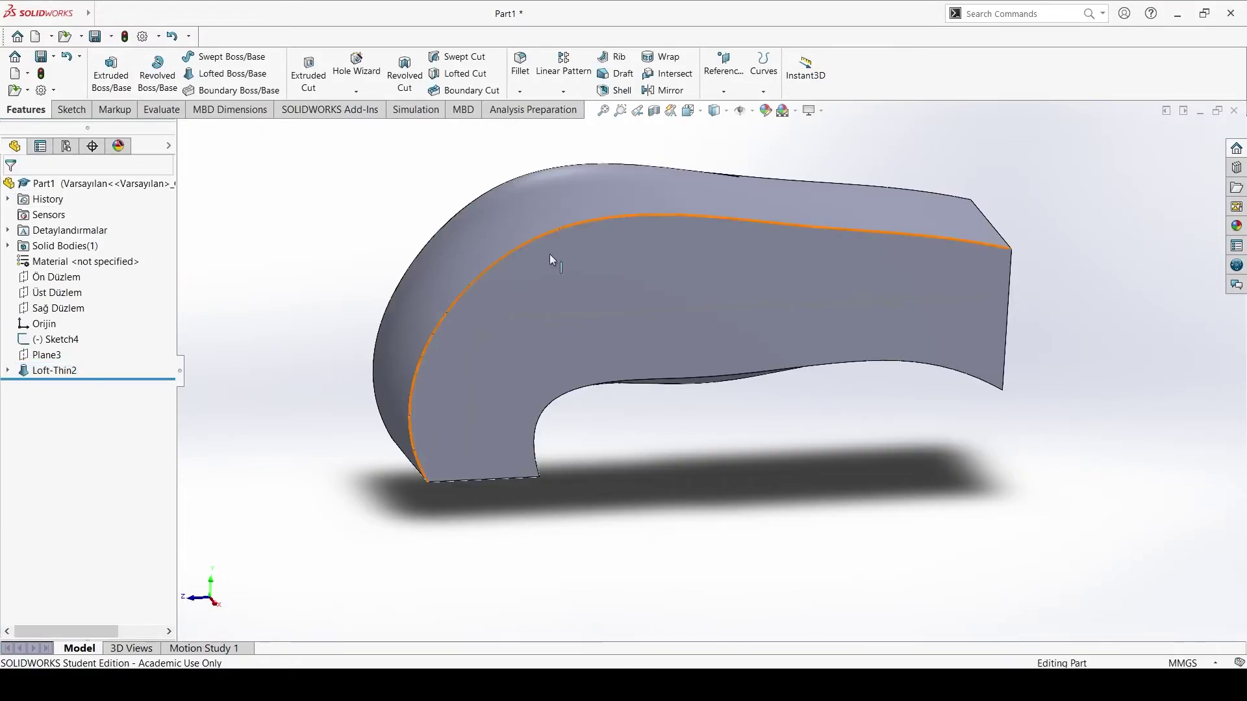
Step: Orbit the finished Loft-Thin2 part to a three-quarter view
mouse_move(552, 259)
middle_down()
mouse_move(455, 199)
mouse_move(373, 239)
mouse_move(422, 268)
mouse_move(615, 251)
mouse_move(617, 283)
middle_up()
scroll(609, 429, down, 2)
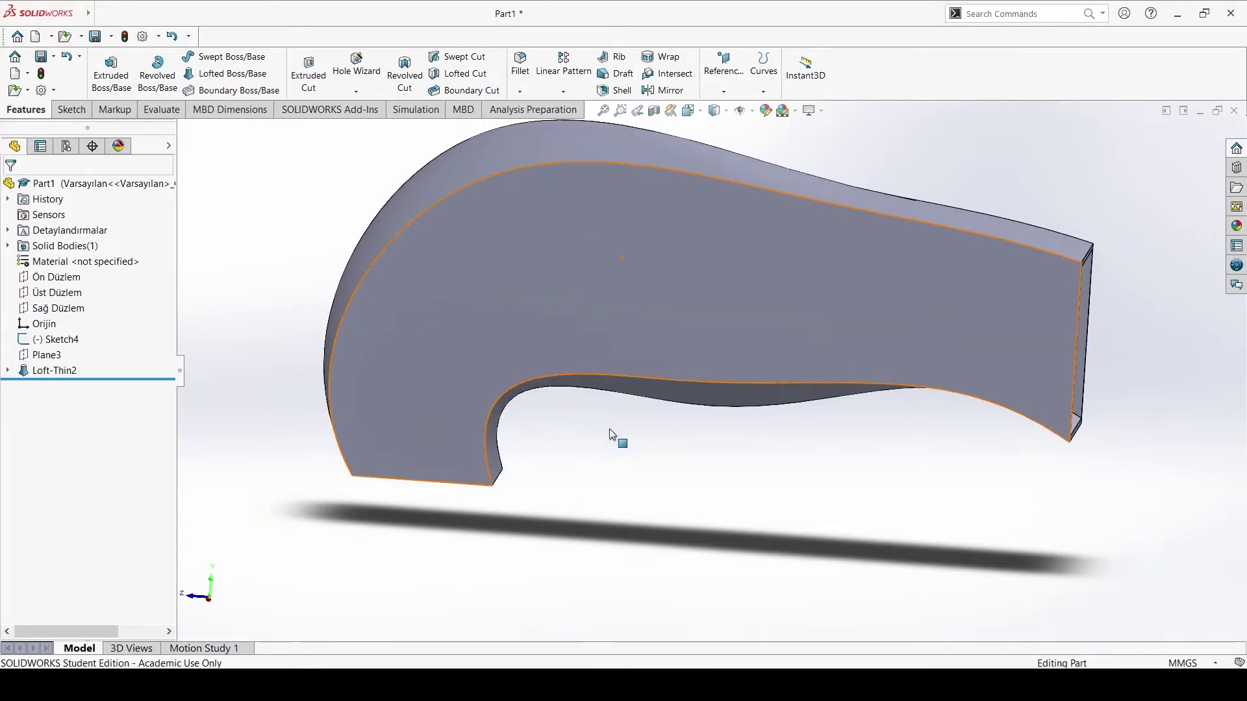
mouse_move(620, 442)
middle_down()
mouse_move(623, 412)
mouse_move(523, 380)
middle_up()
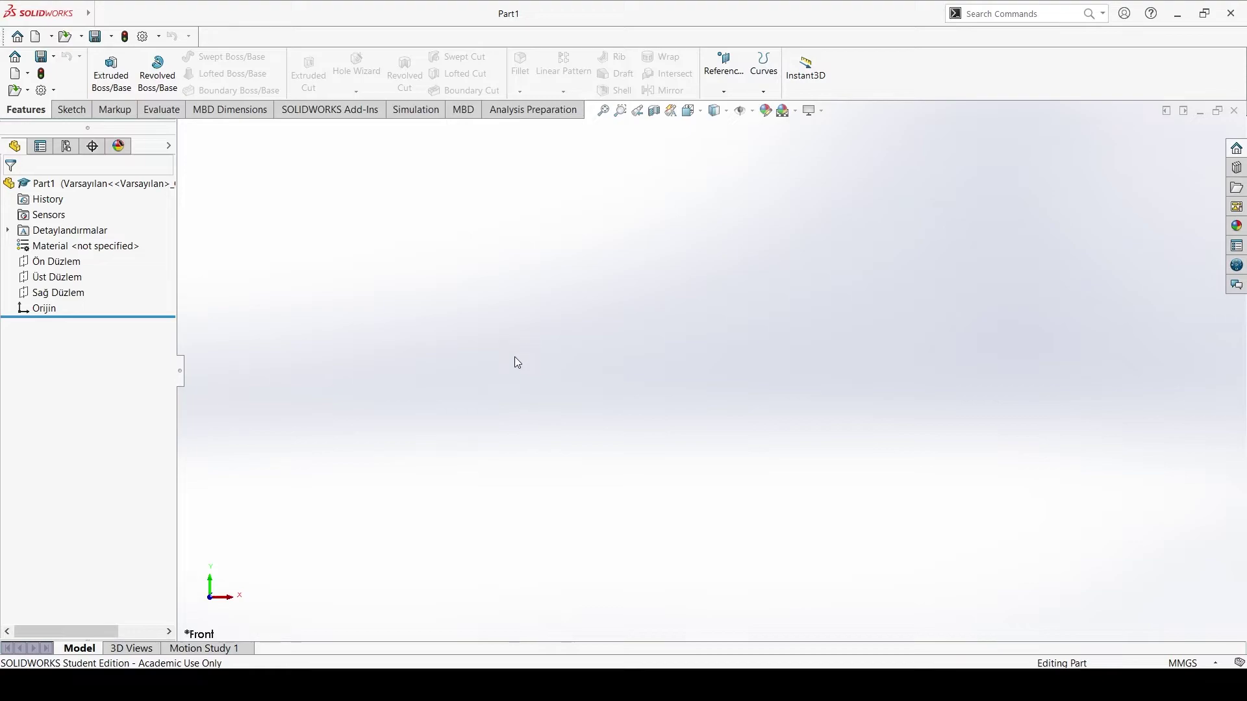
Step: Create Plane1 and Plane2 offset 100 mm from Üst Düzlem, then tilt the view
click(92, 280)
click(719, 89)
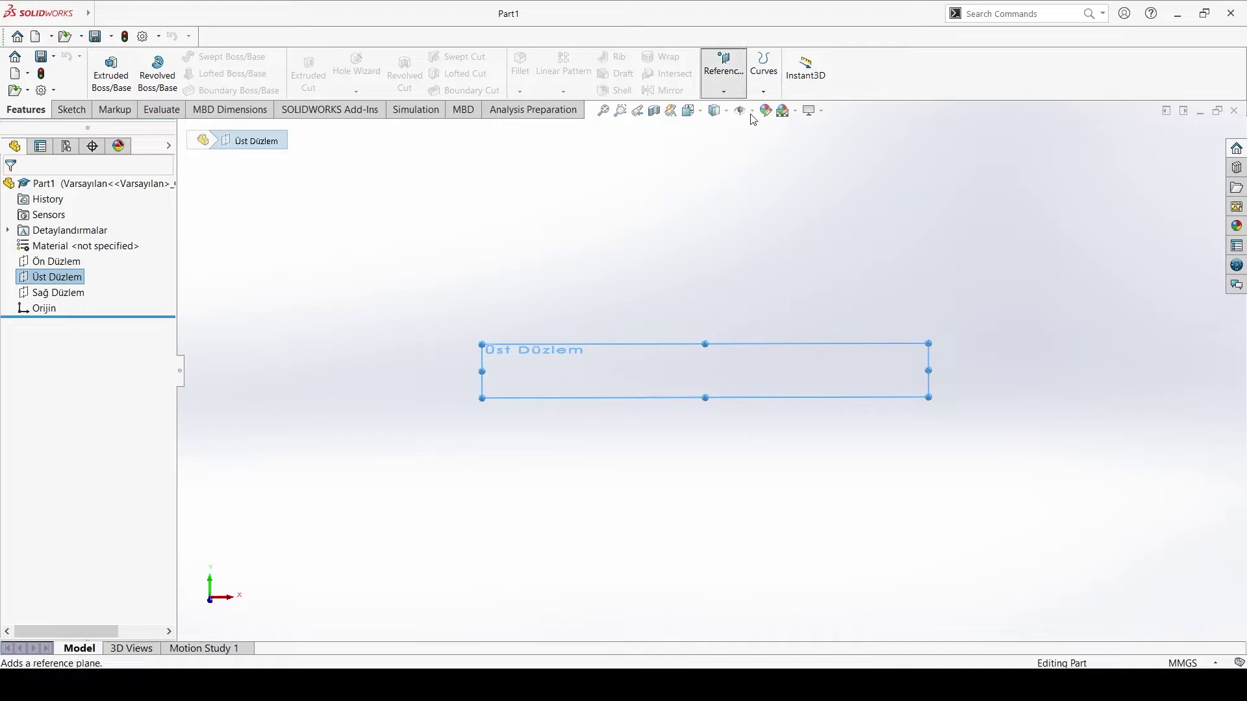
click(752, 115)
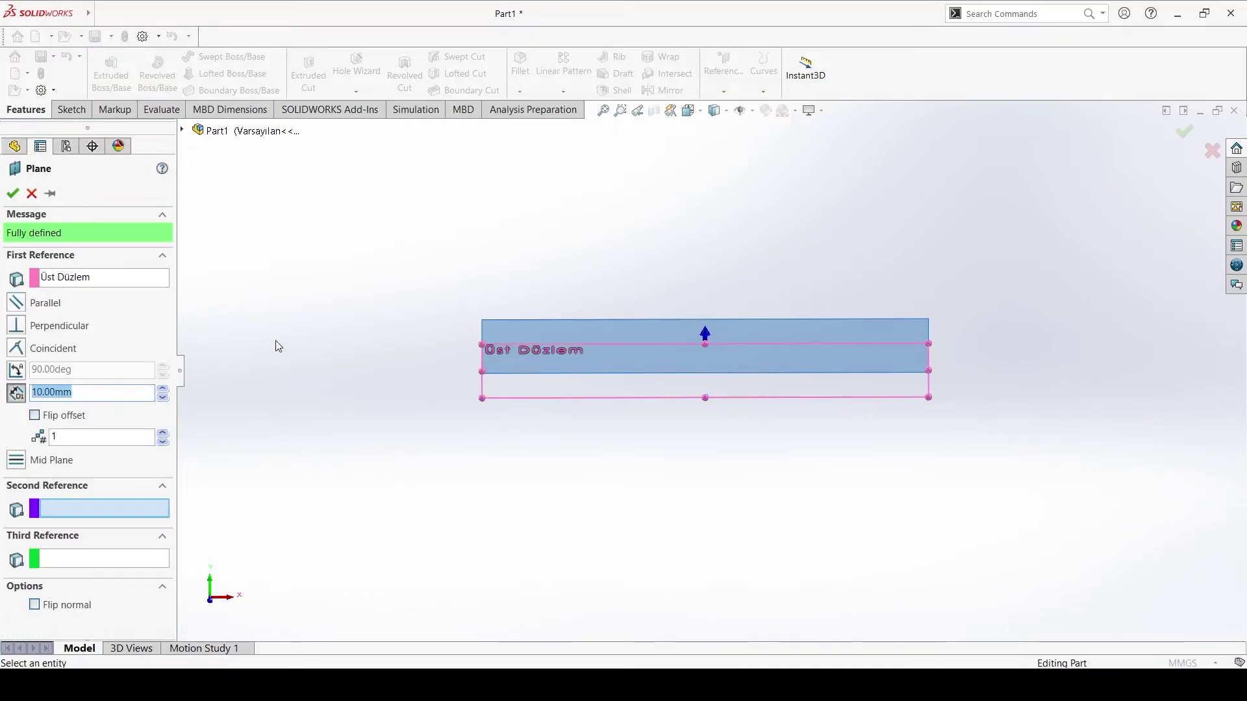
text(100)
key(Return)
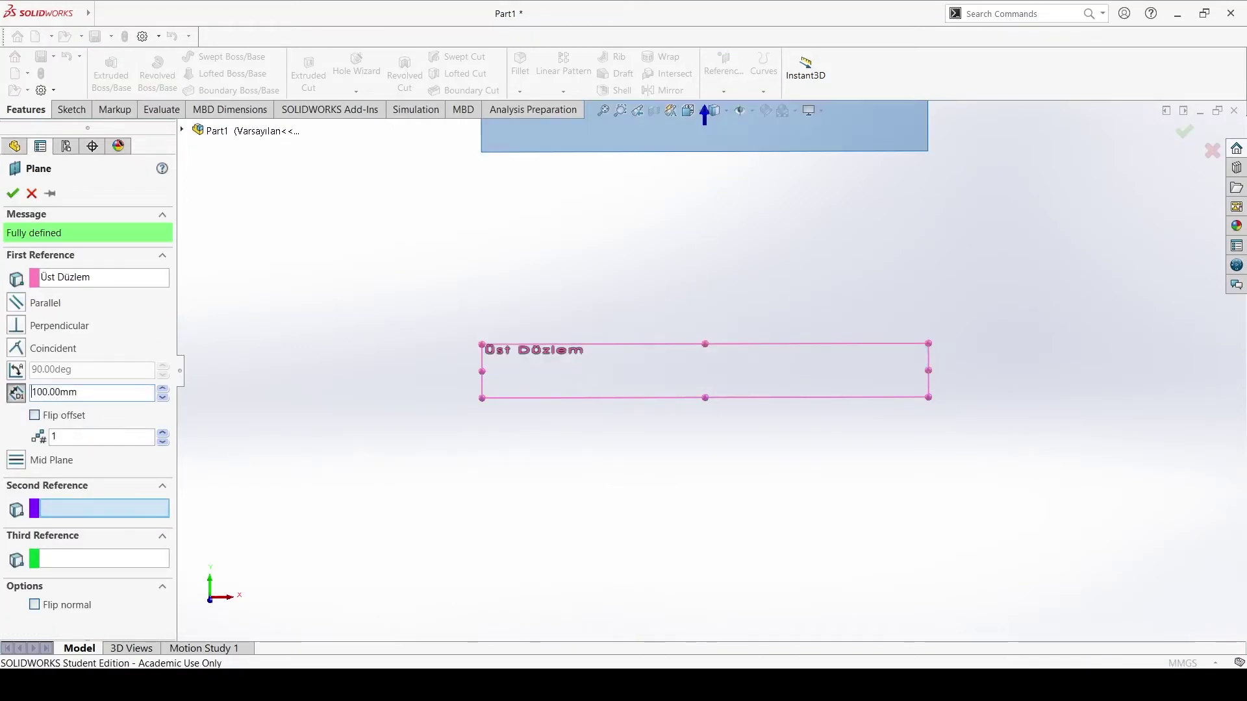
double_click(54, 437)
text(2)
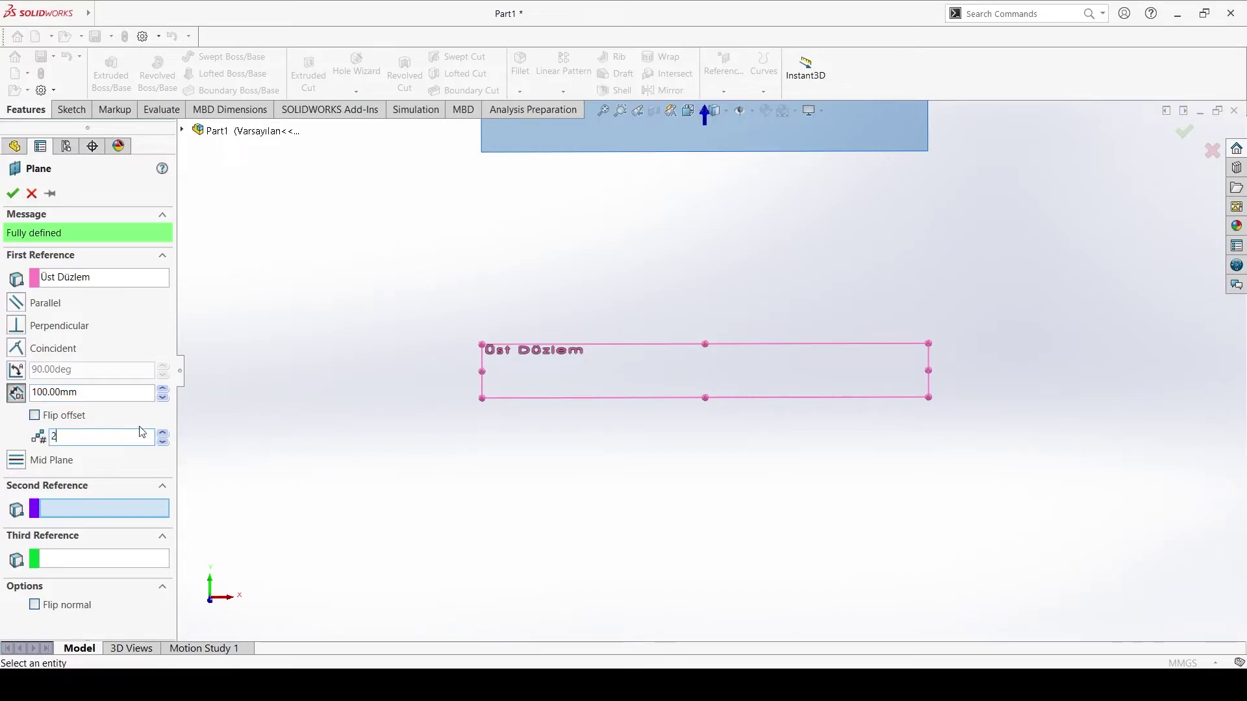
click(12, 192)
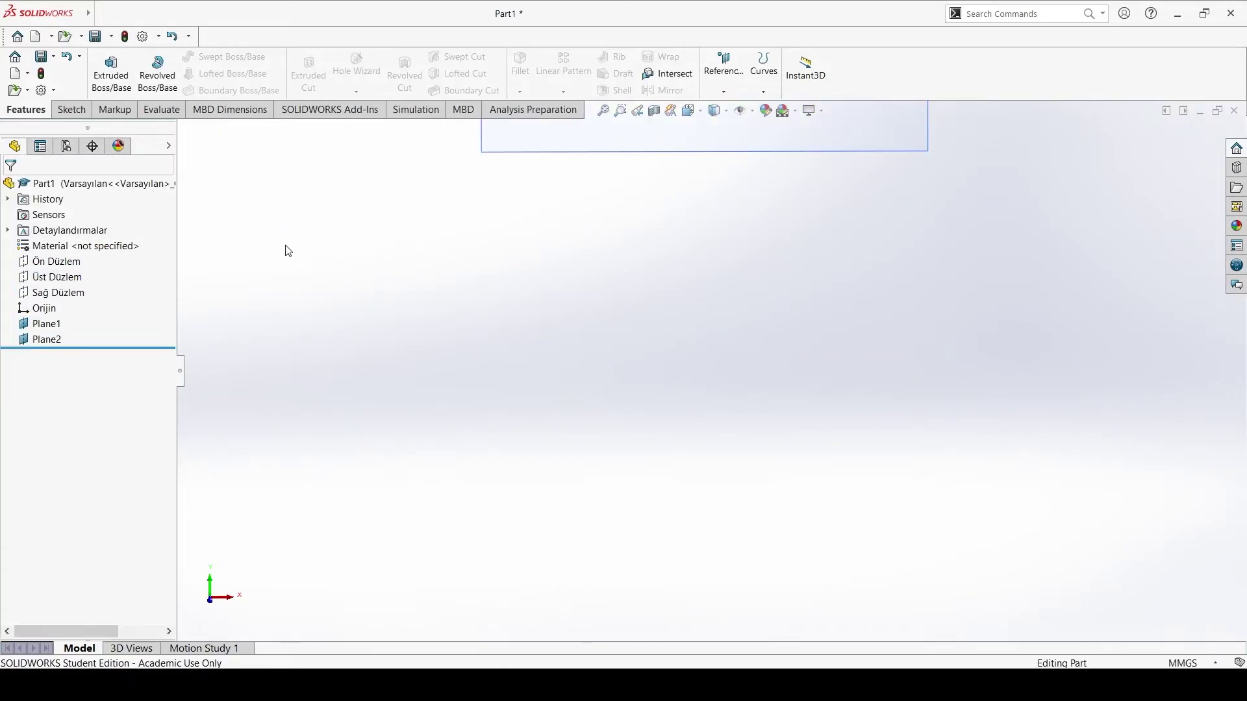
mouse_move(715, 247)
middle_down()
mouse_move(879, 311)
mouse_move(844, 351)
middle_up()
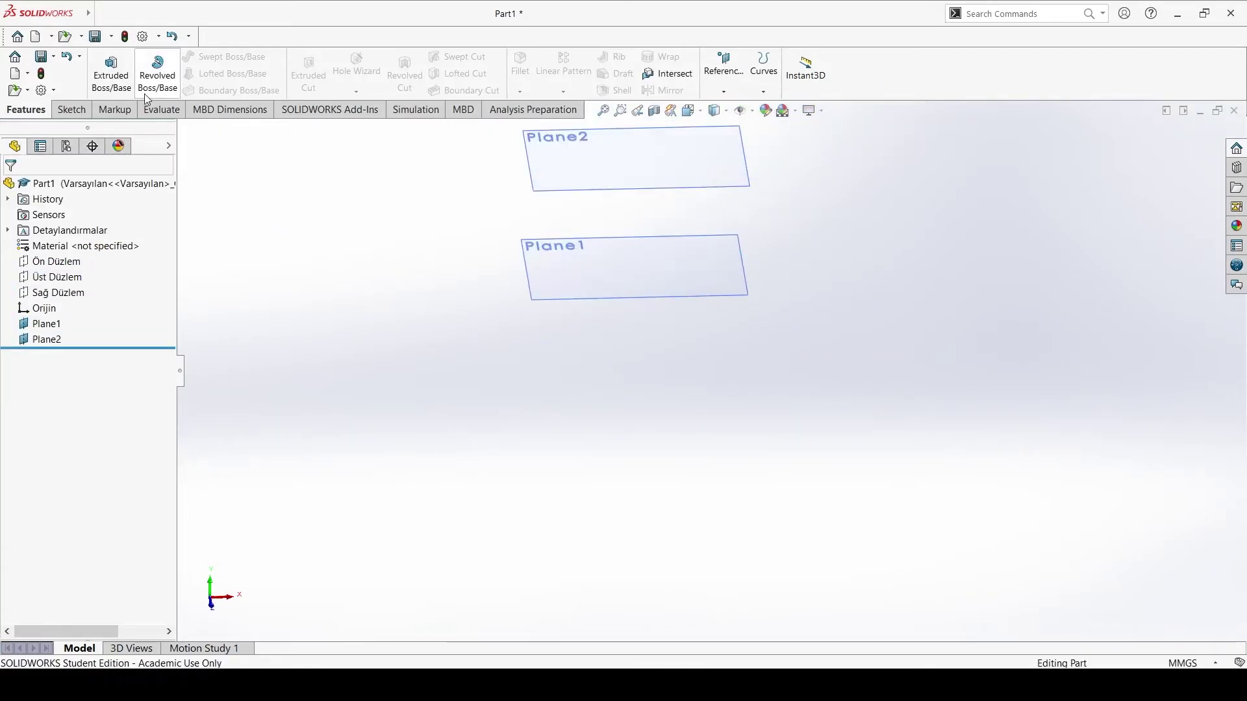
Step: Sketch a centre rectangle on Üst Düzlem about the origin and exit the sketch
click(72, 109)
click(103, 65)
click(559, 407)
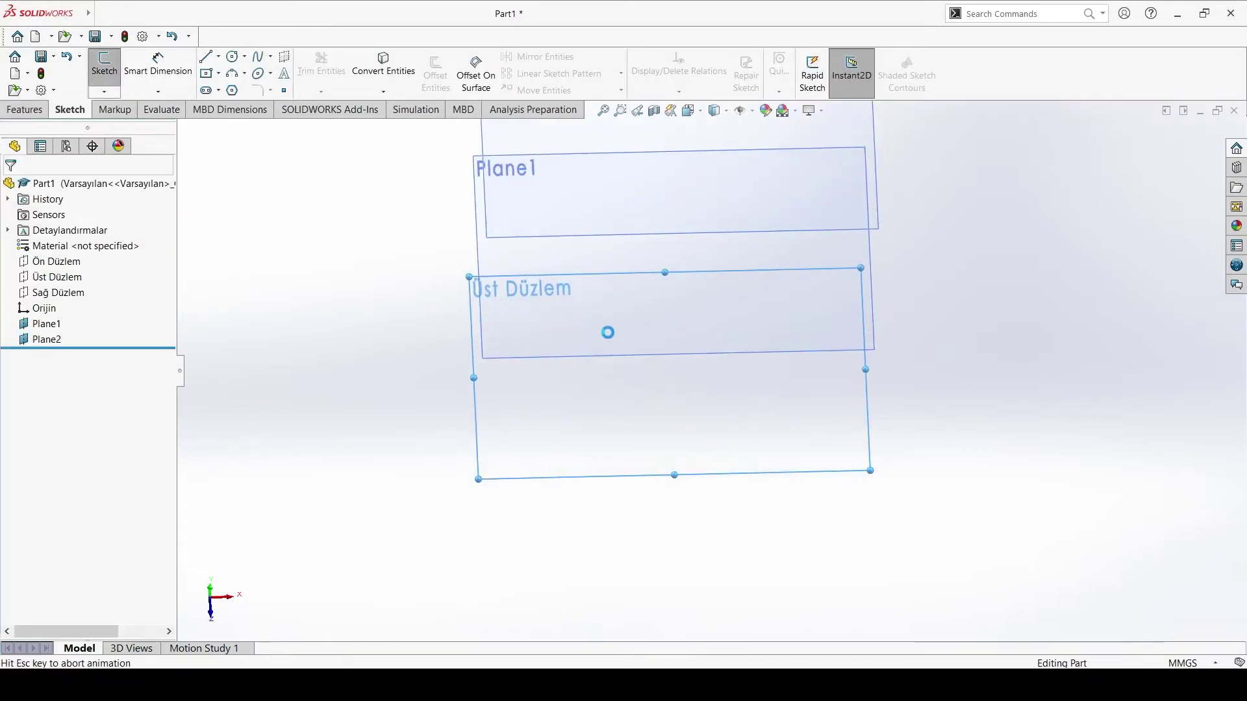
click(208, 73)
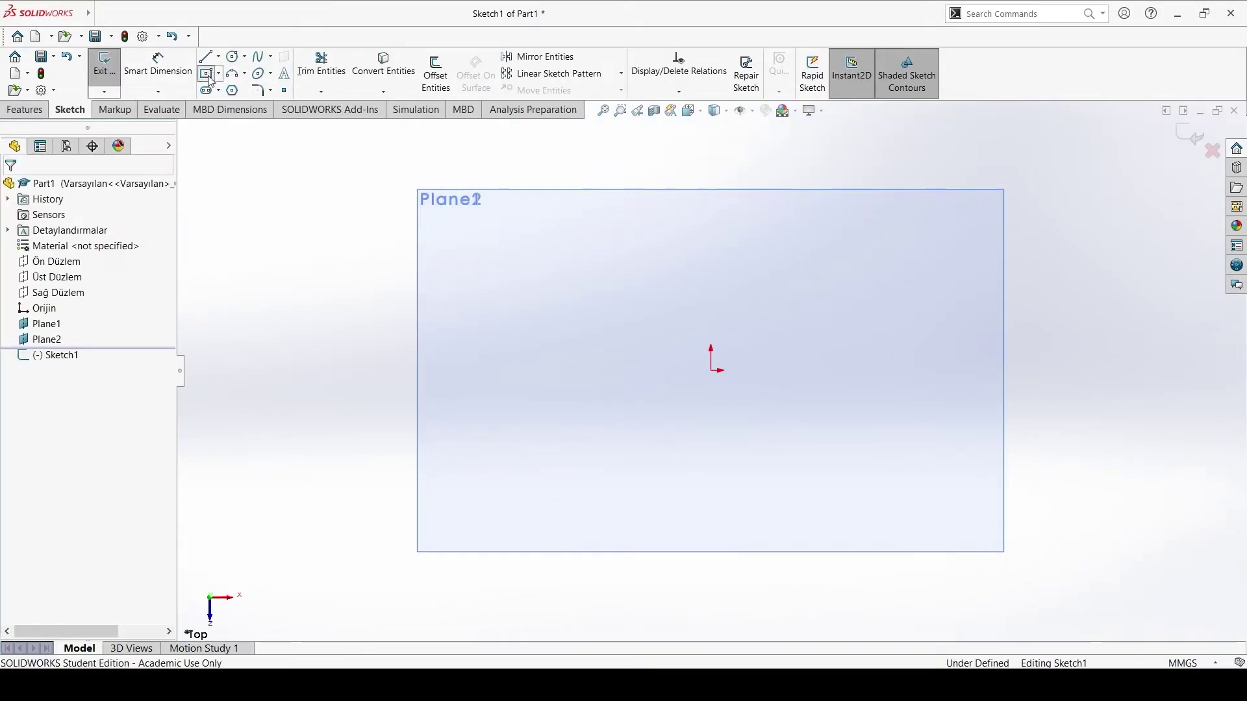
click(713, 370)
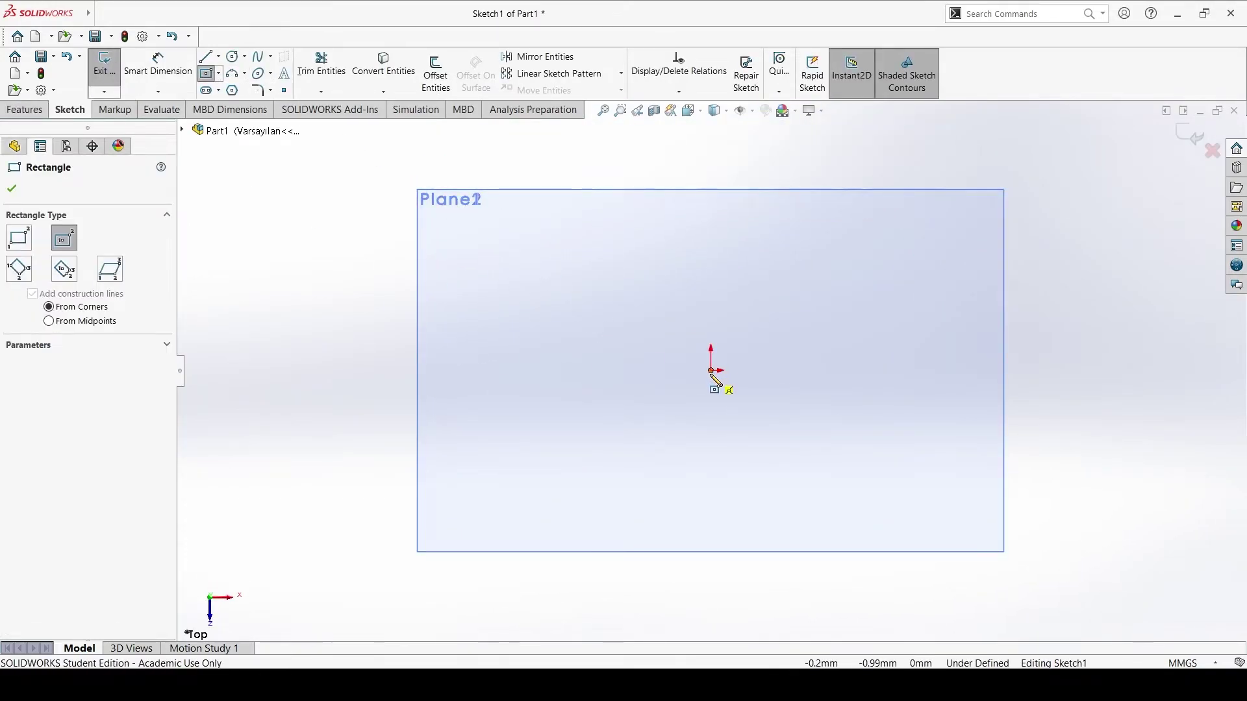
click(986, 540)
click(104, 65)
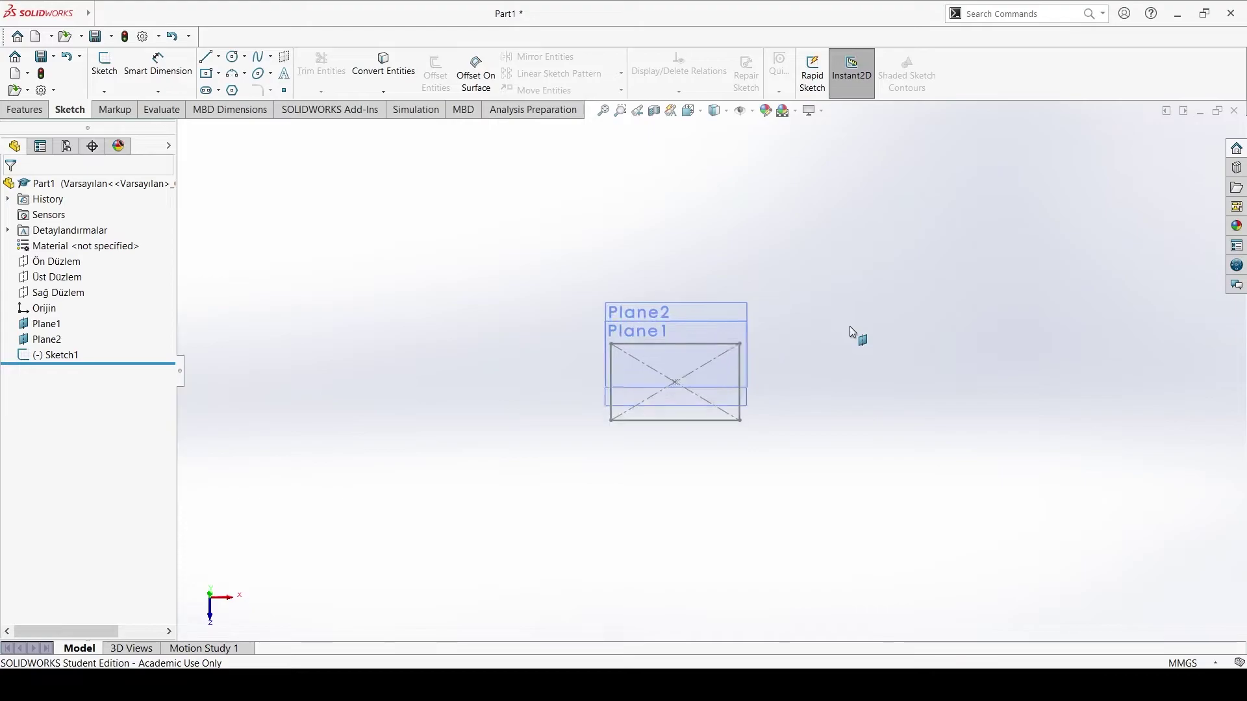
Step: Sketch a smaller centre rectangle on Plane1 about the origin
mouse_move(858, 333)
middle_down()
mouse_move(753, 364)
mouse_move(754, 329)
middle_up()
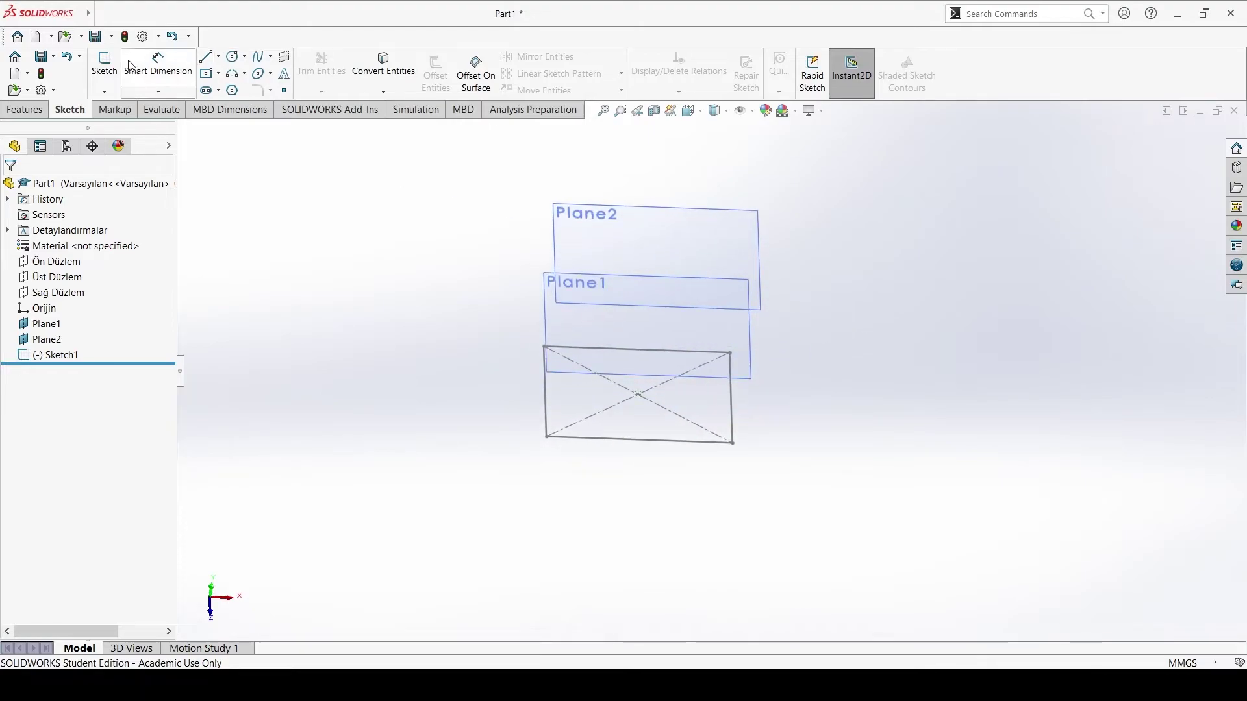
click(104, 63)
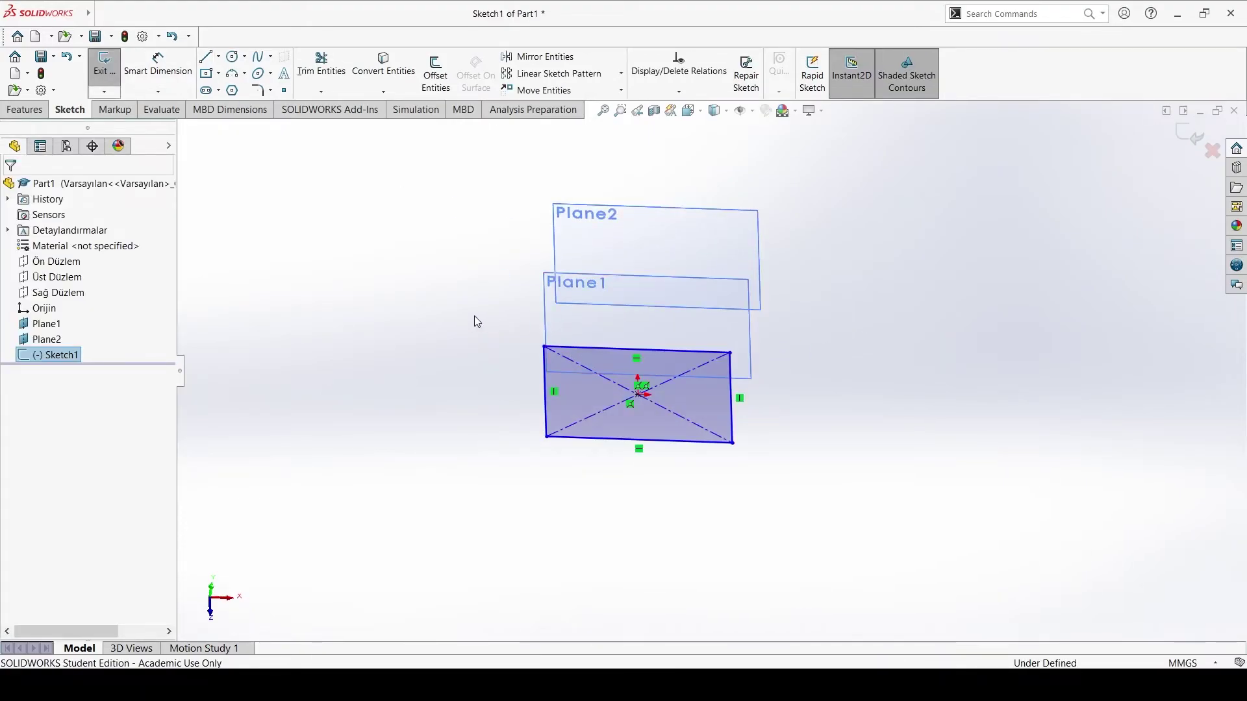
click(214, 76)
click(604, 337)
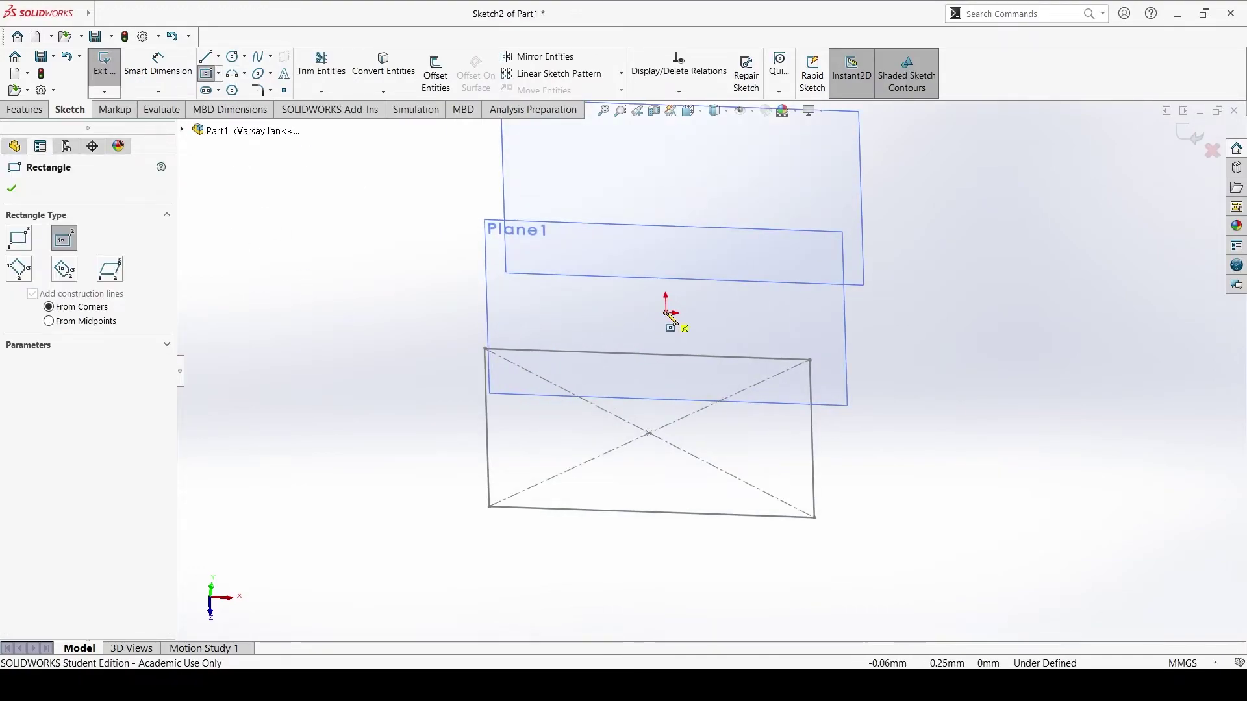
click(666, 314)
click(735, 351)
click(114, 65)
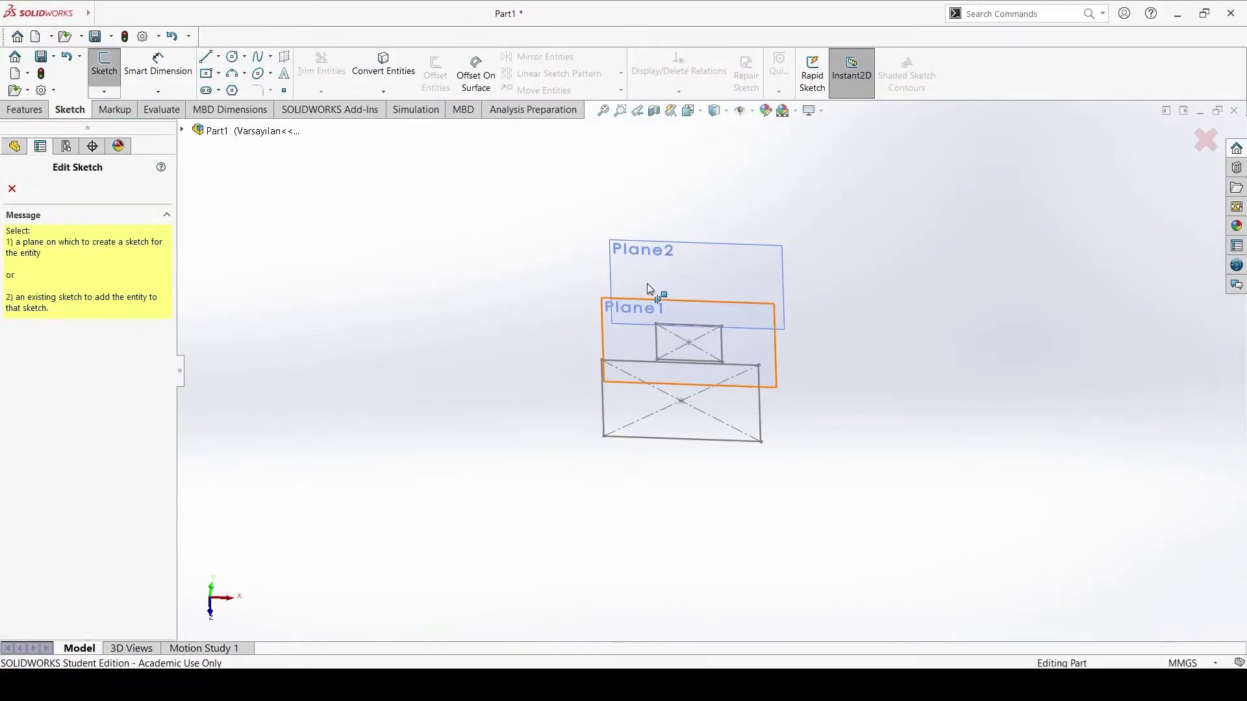
Step: Sketch another centre rectangle on Plane2 about the origin
click(671, 268)
click(697, 285)
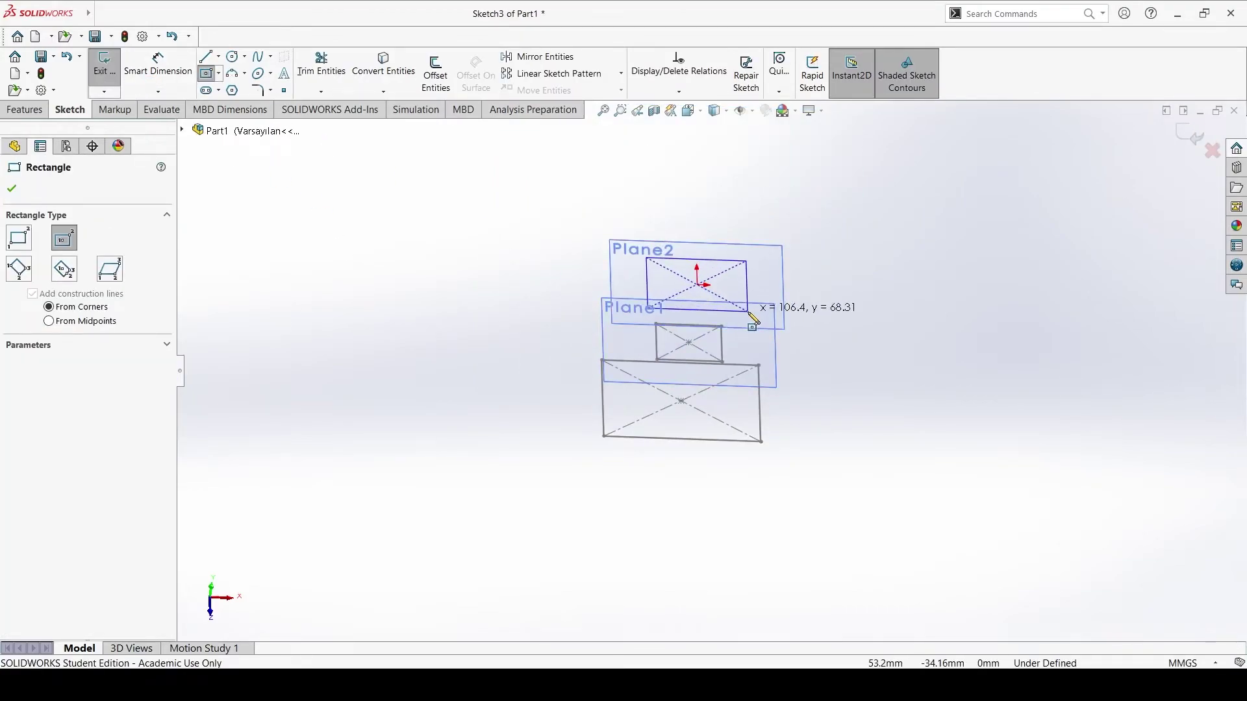
click(777, 322)
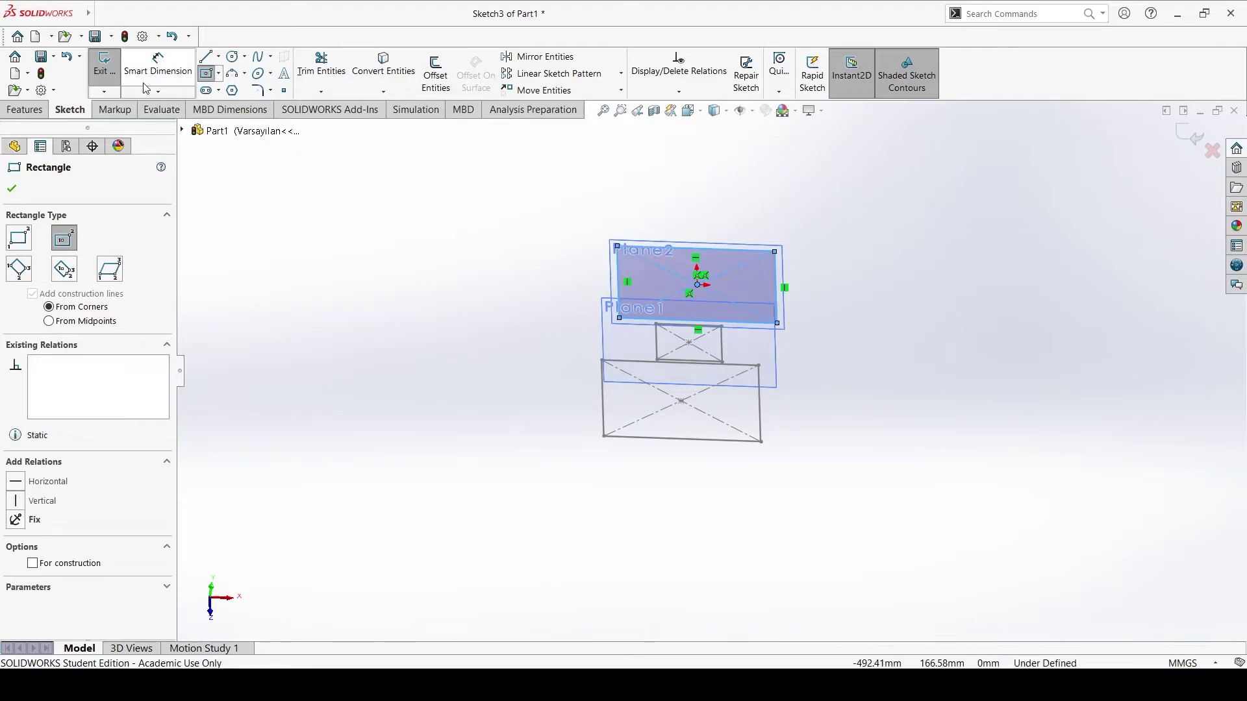
click(103, 65)
Step: Hide Plane1 and select Plane2
scroll(905, 369, down, 1)
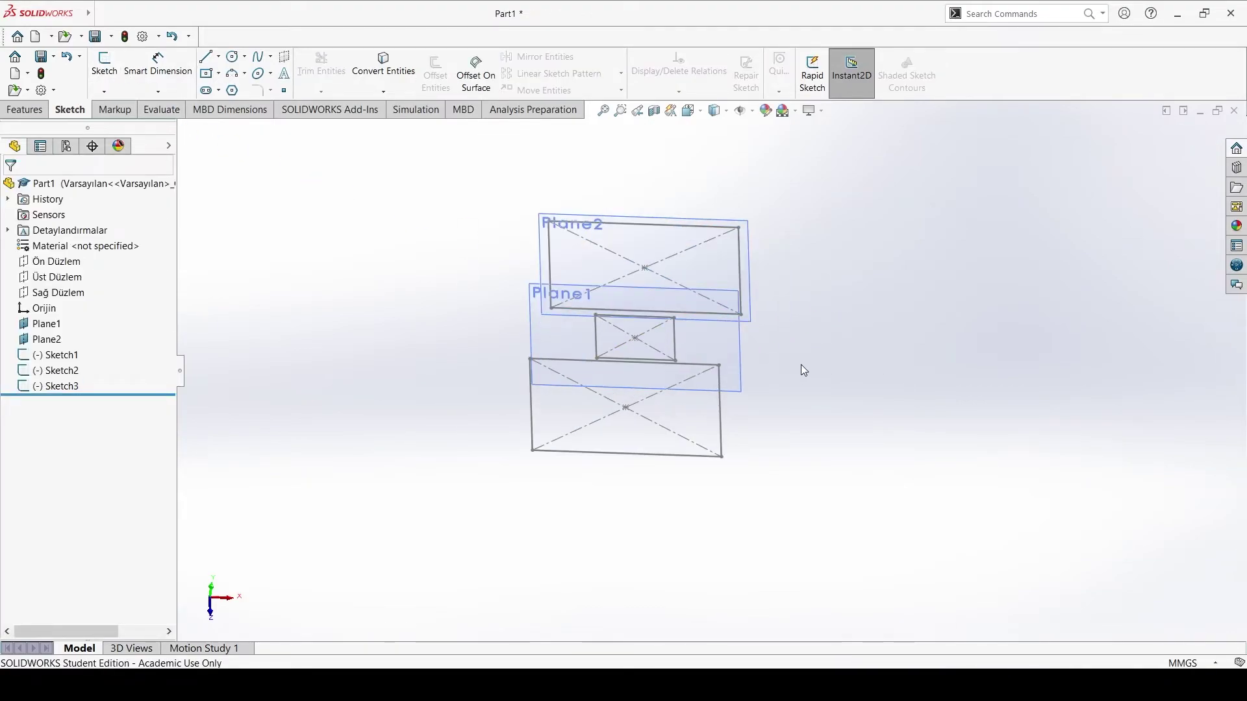
middle_drag(863, 384, 767, 337)
click(728, 342)
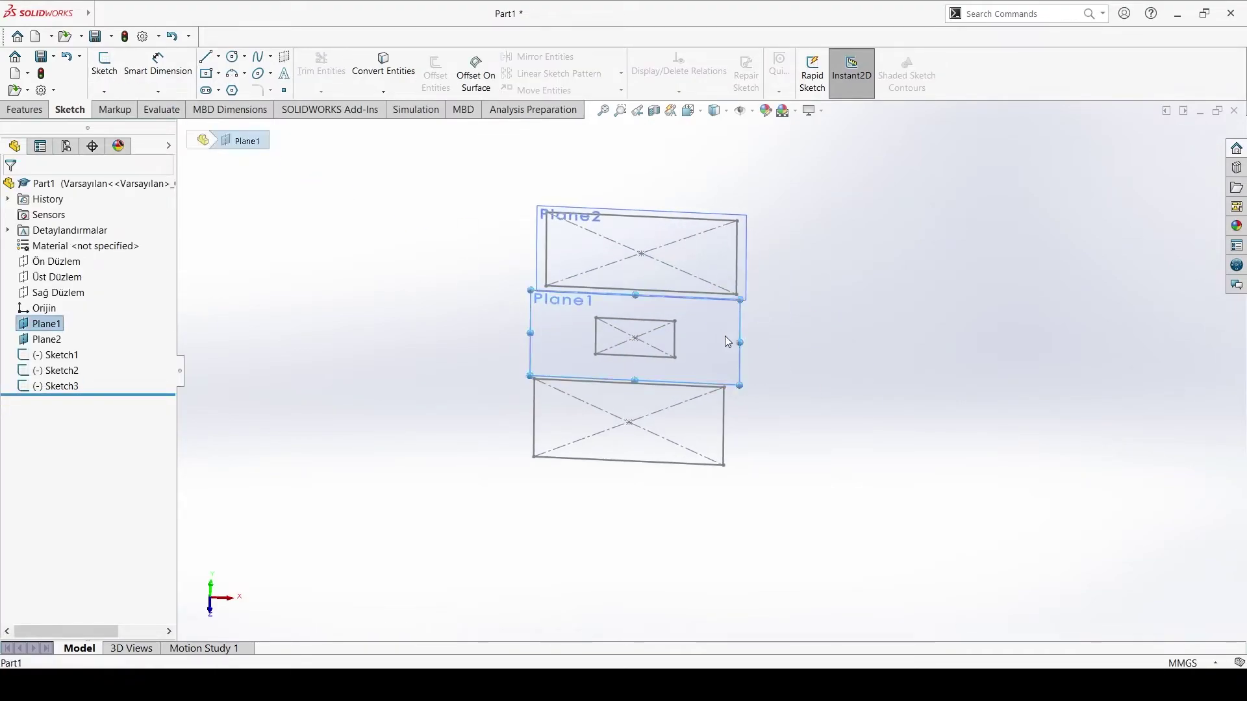
click(770, 323)
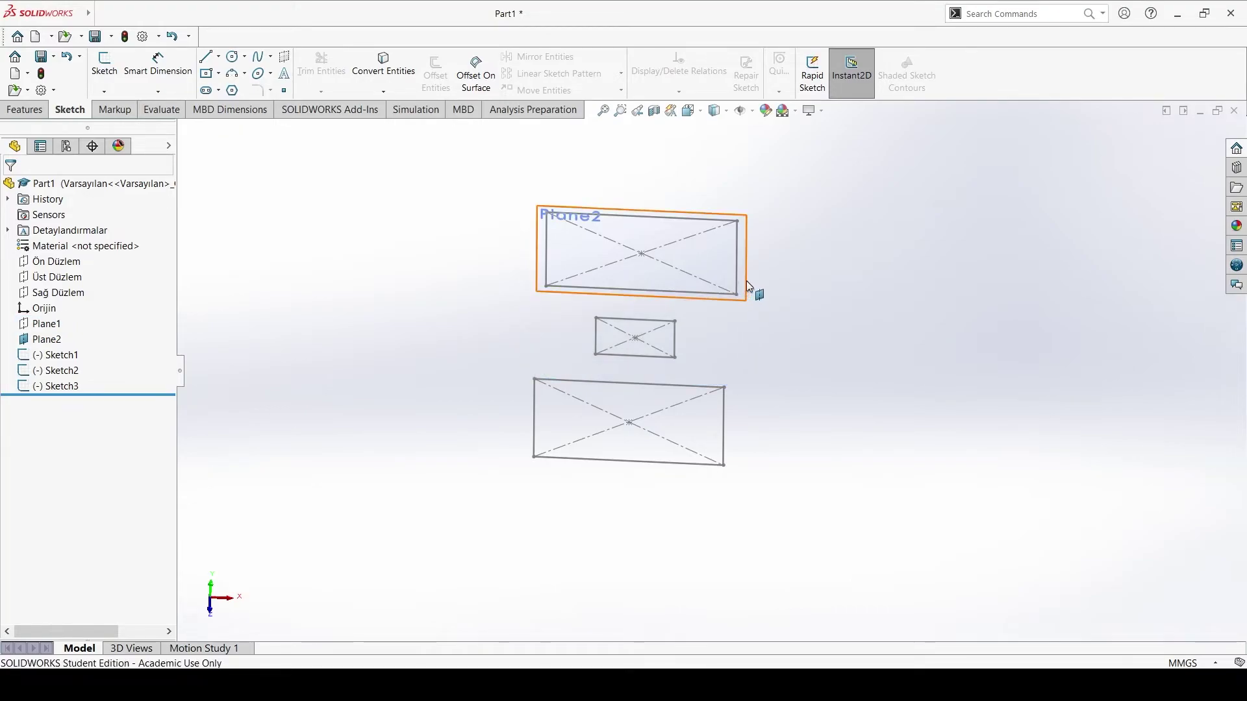
click(748, 282)
Step: Hide Plane2, then draw a spline through the top, middle and bottom rectangle corners
click(803, 274)
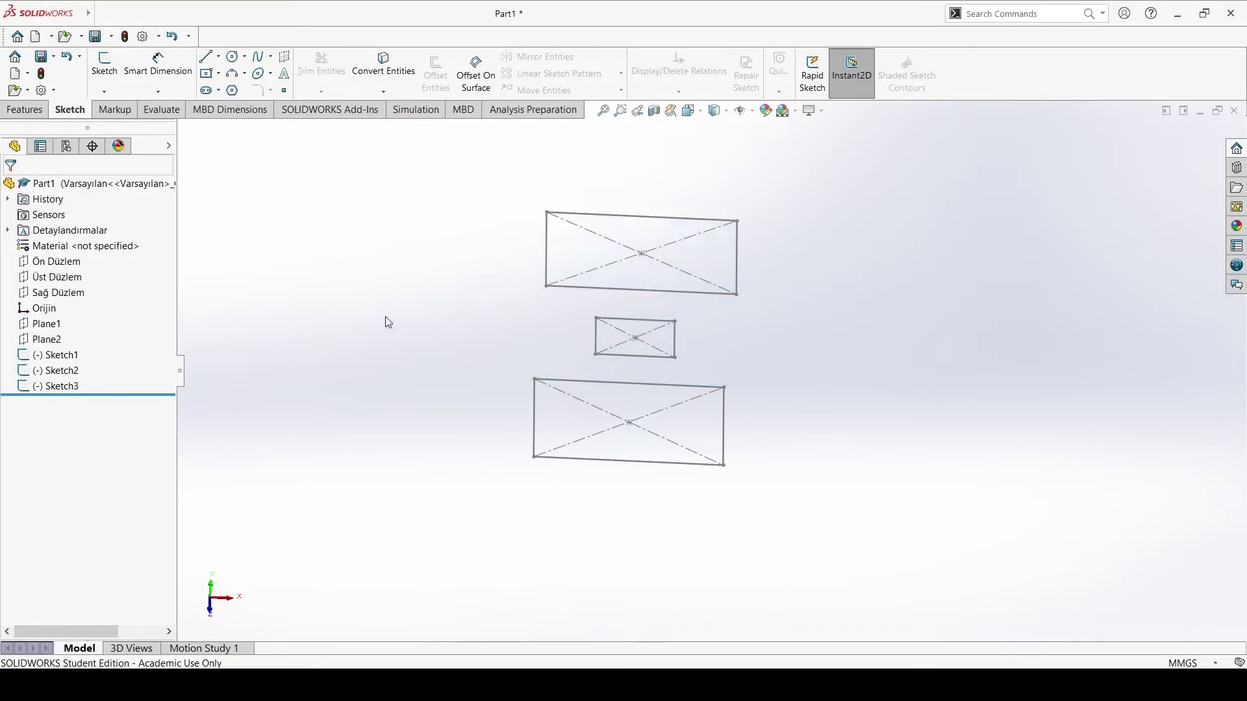
mouse_move(384, 320)
middle_down()
mouse_move(409, 239)
mouse_move(348, 219)
middle_up()
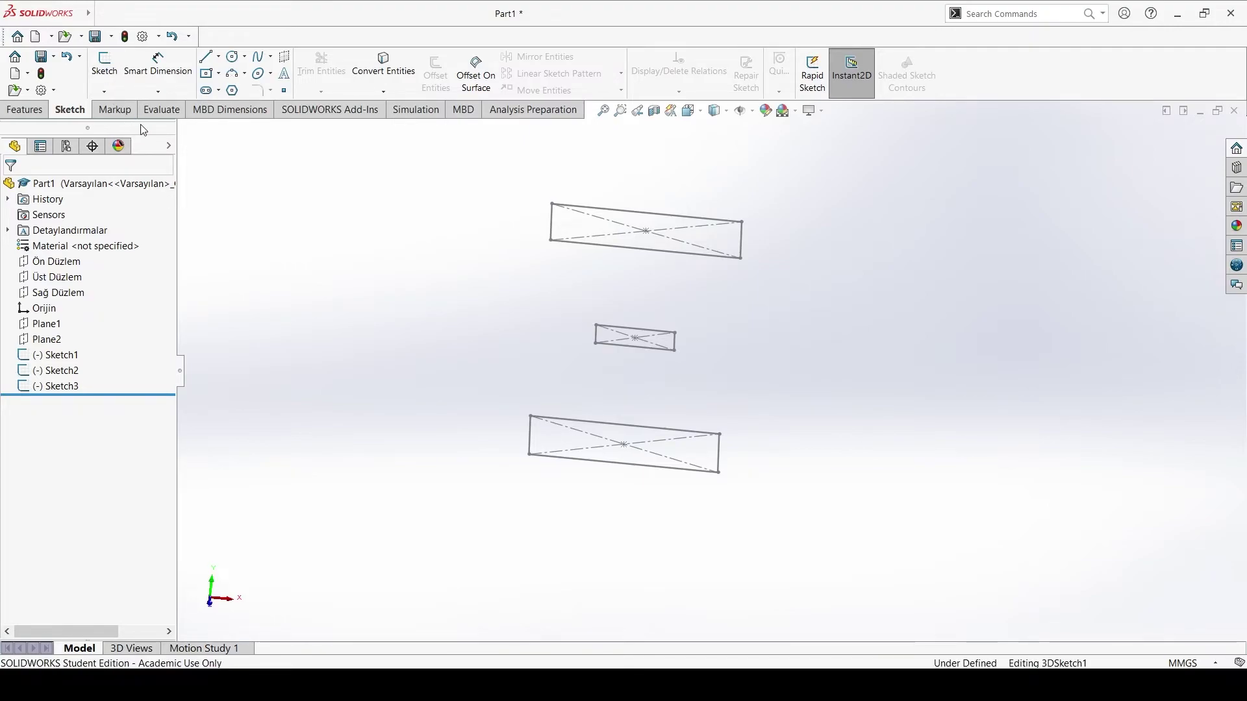
click(259, 59)
click(551, 241)
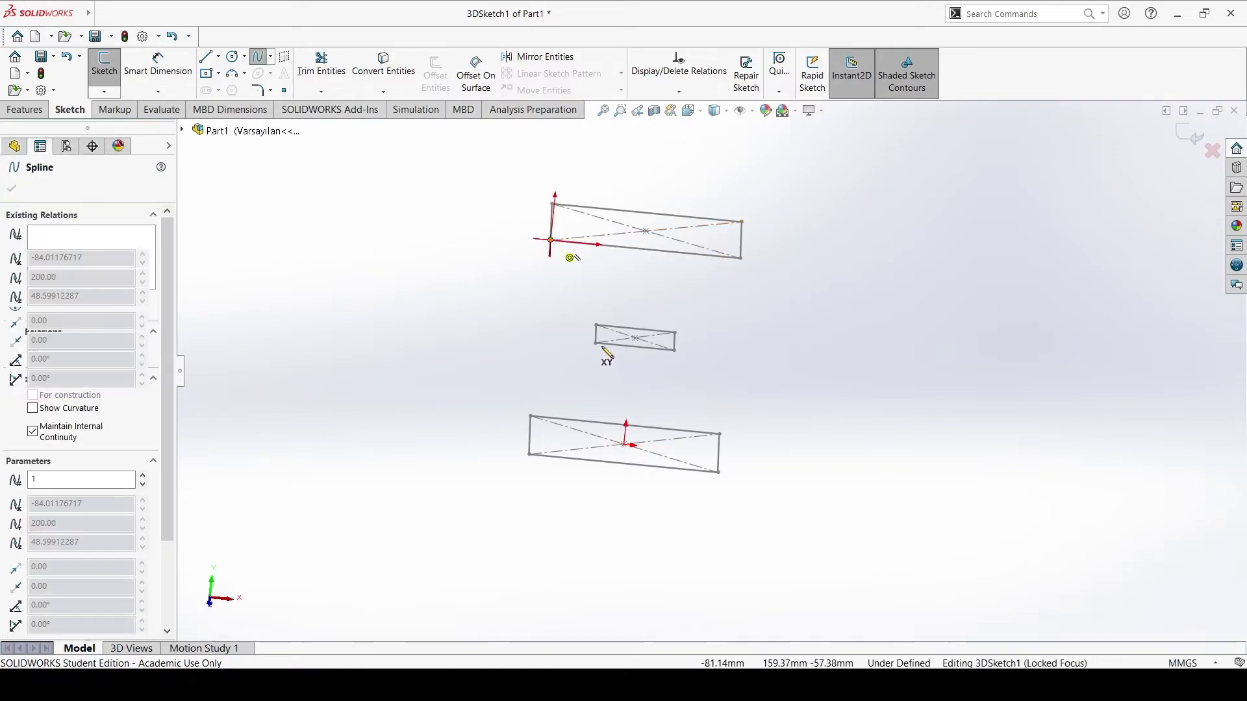
click(596, 343)
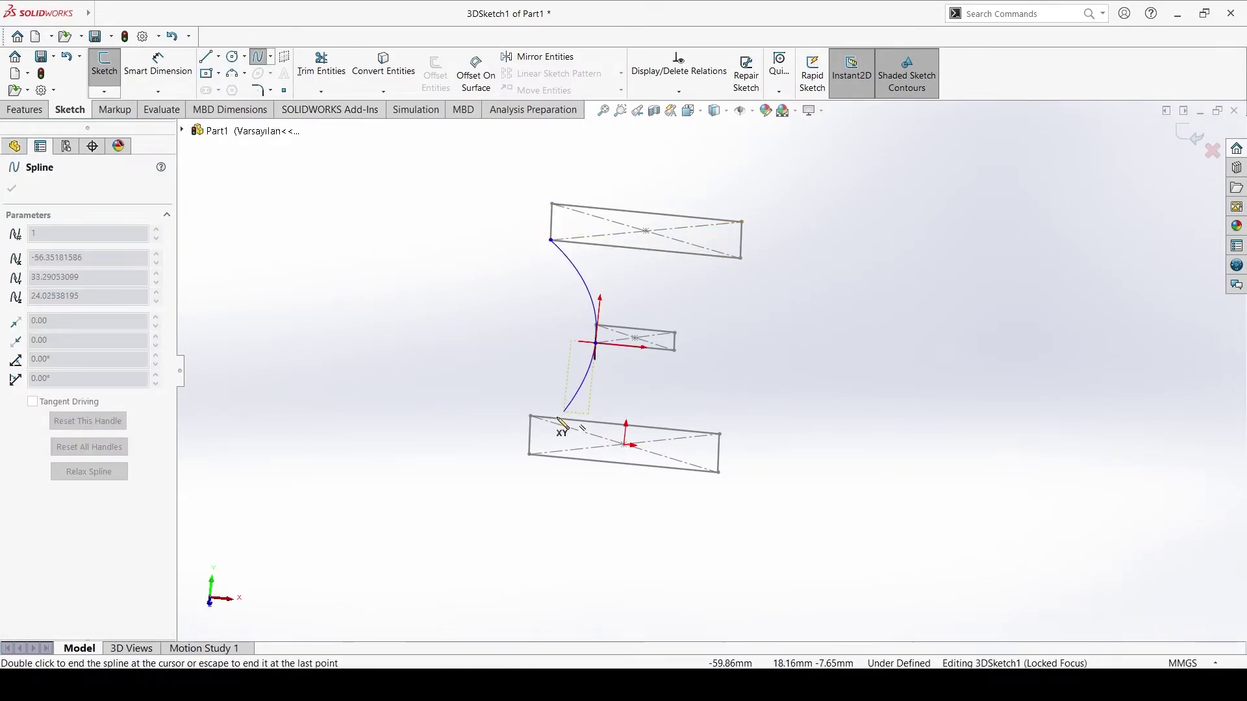
click(529, 453)
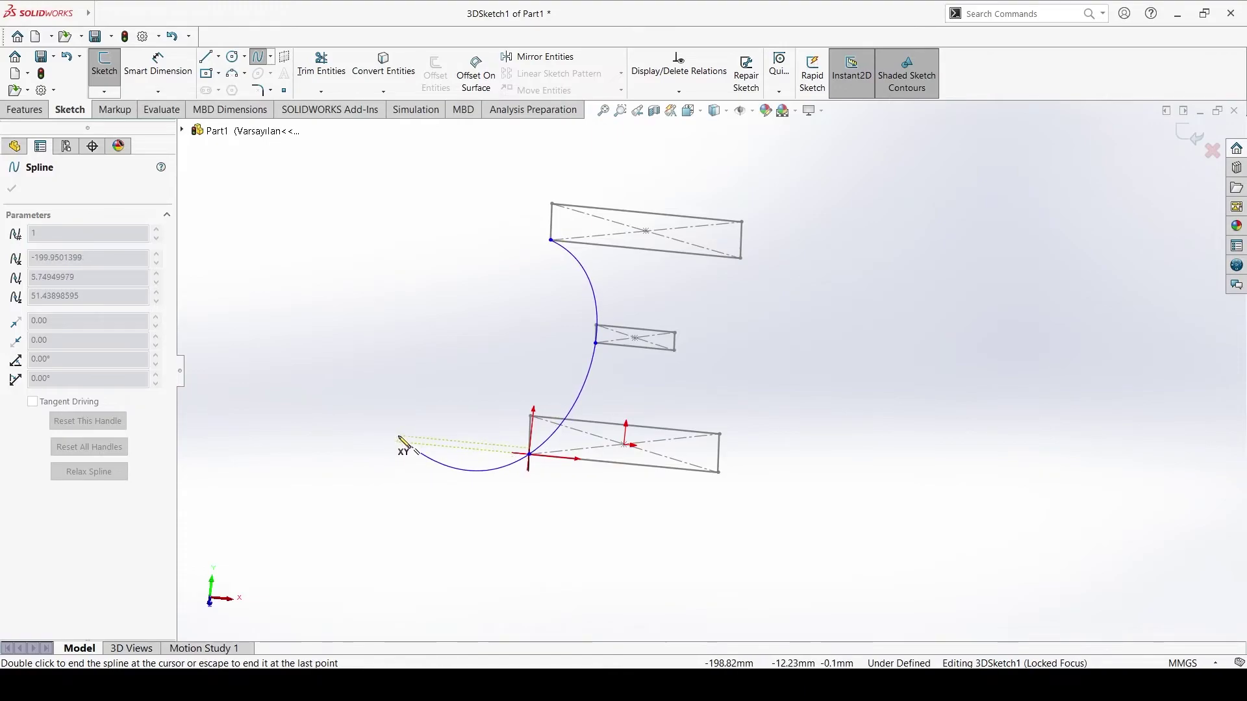
key(Escape)
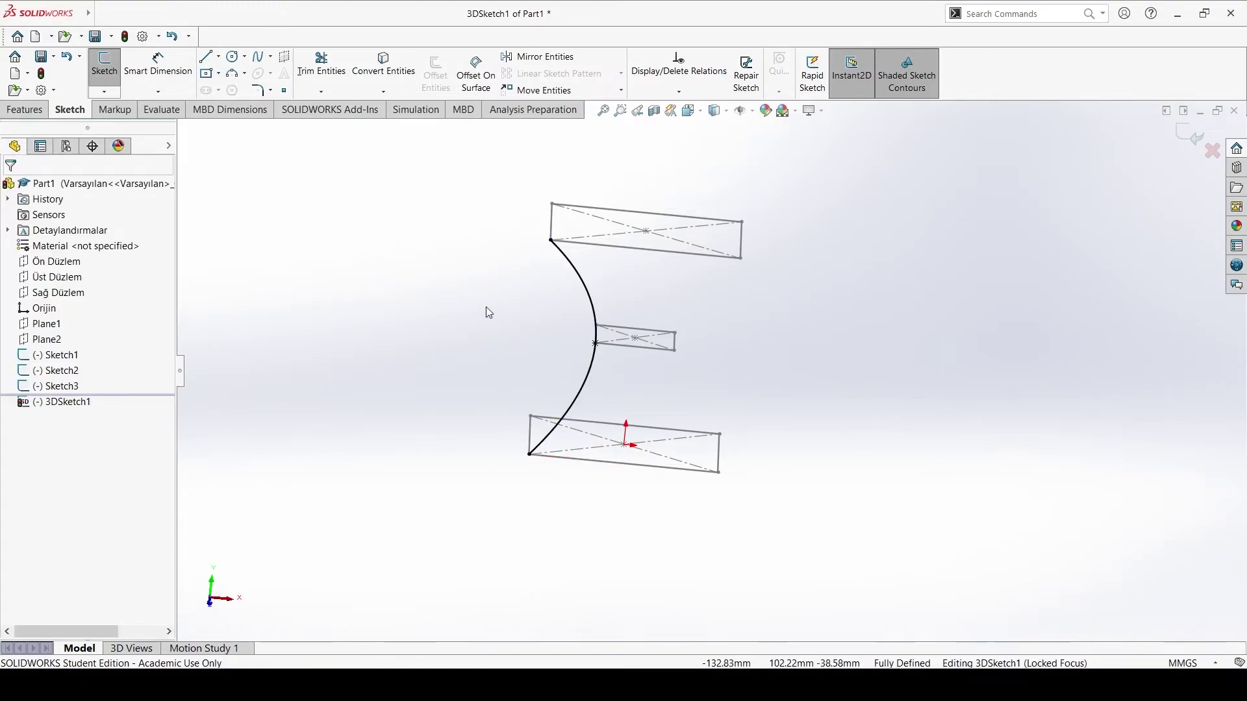
middle_drag(485, 306, 461, 306)
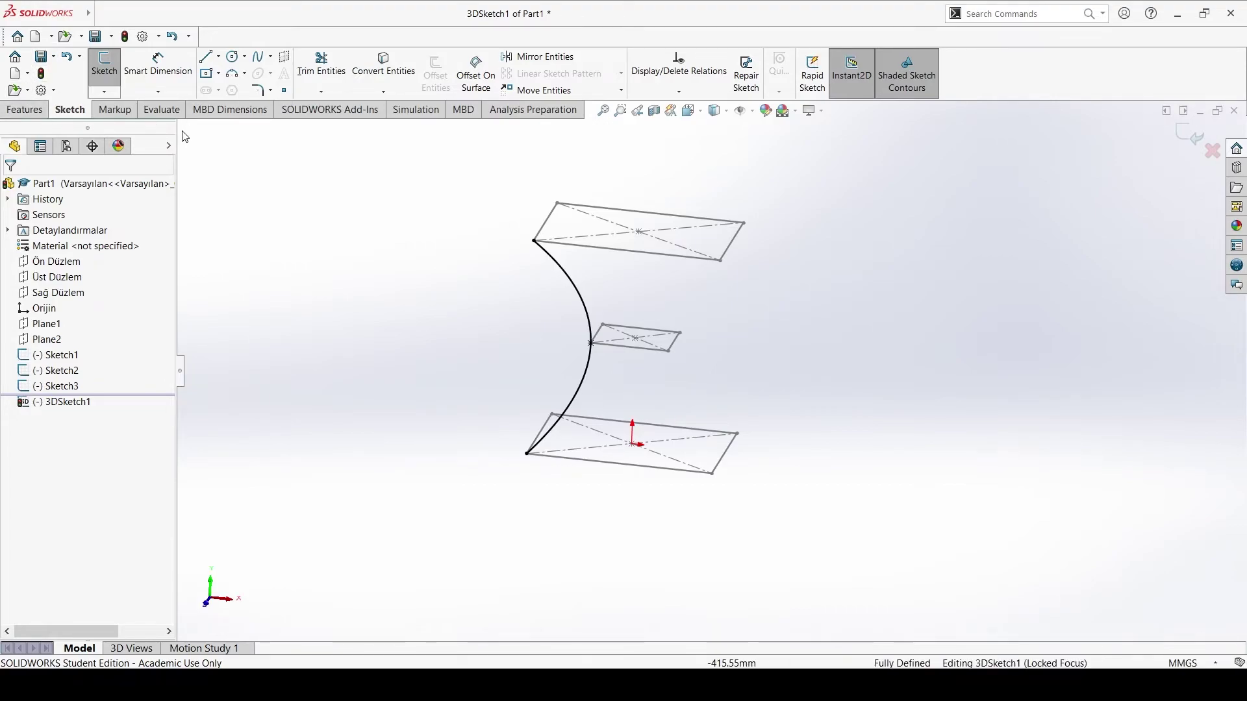
Step: Start a new Boundary Boss/Base solid feature
click(32, 111)
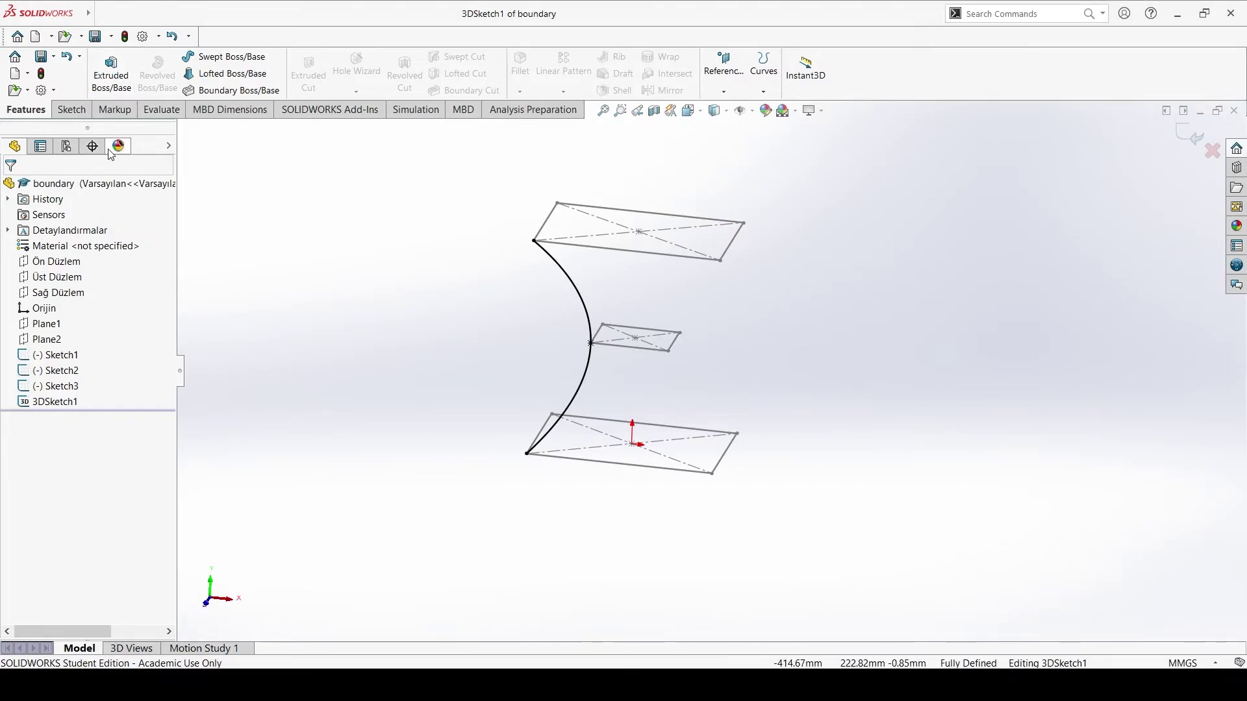
click(231, 96)
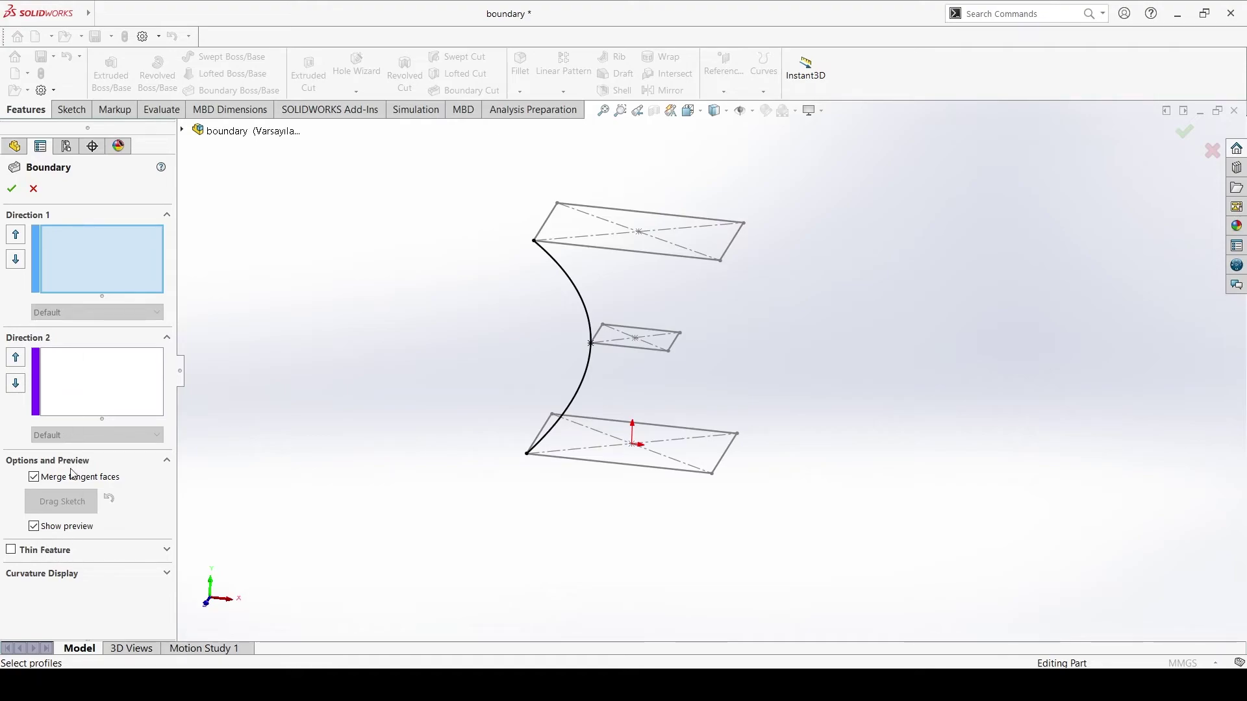
Step: Add the bottom, middle and top rectangles (Sketch1–3) as Direction 1 profiles
click(49, 239)
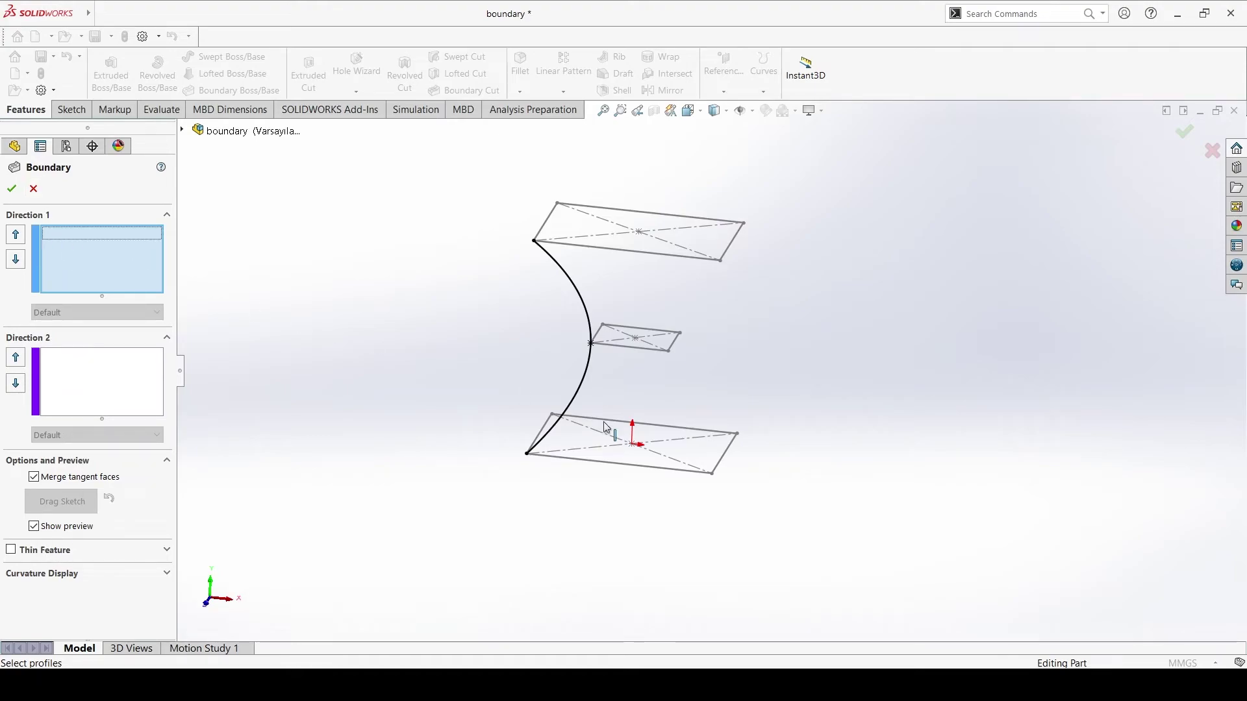
click(627, 467)
click(636, 348)
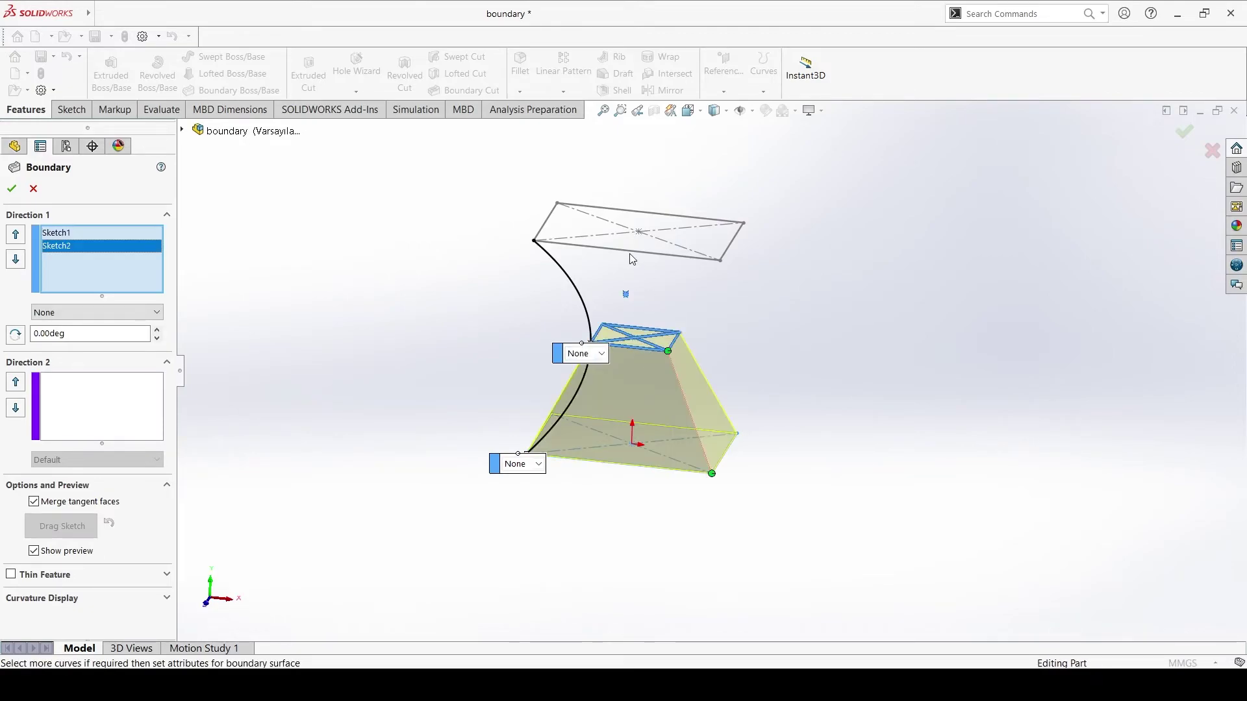
click(628, 253)
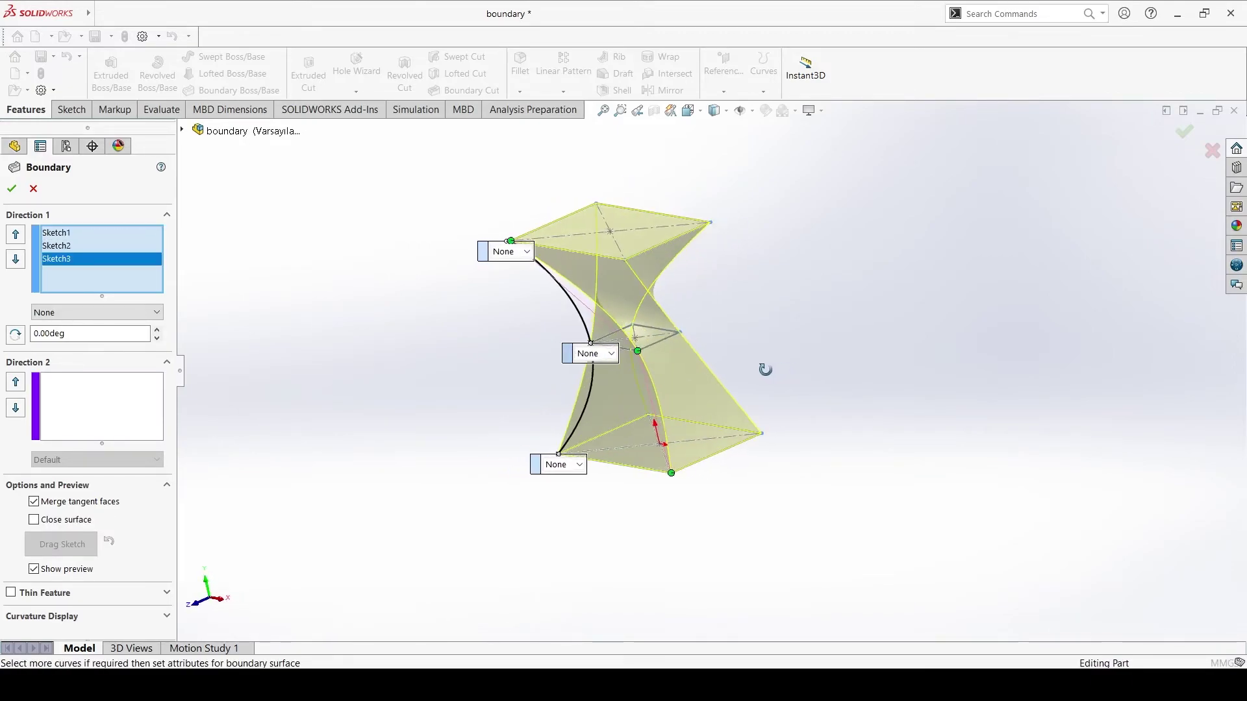
Step: Inspect the boundary preview from several angles and activate the Direction 2 curve list
middle_drag(765, 369, 804, 397)
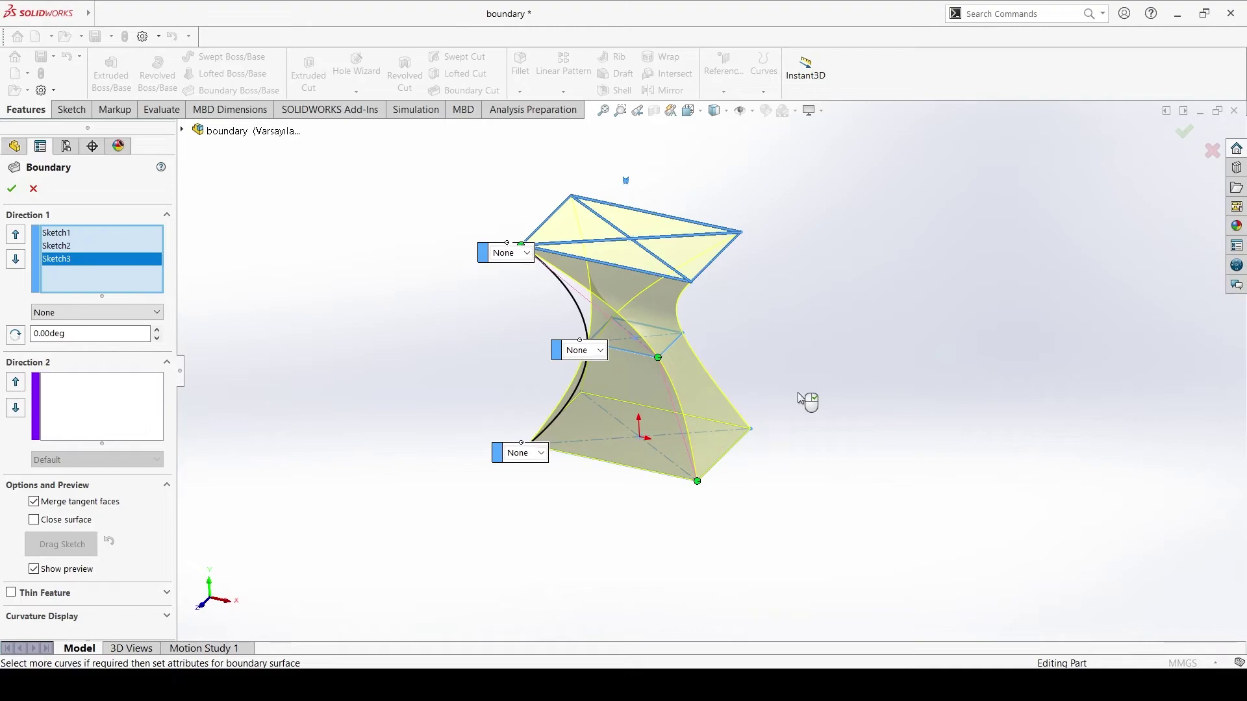
middle_drag(755, 319, 733, 304)
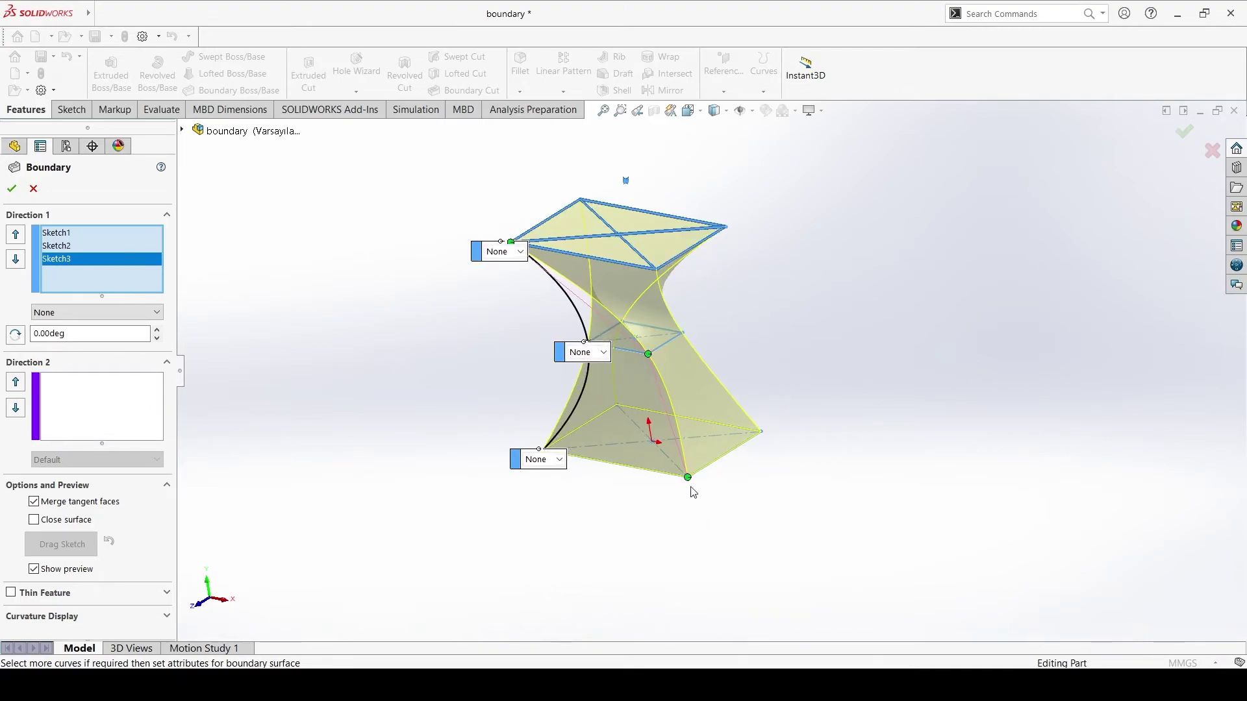
scroll(510, 241, down, 2)
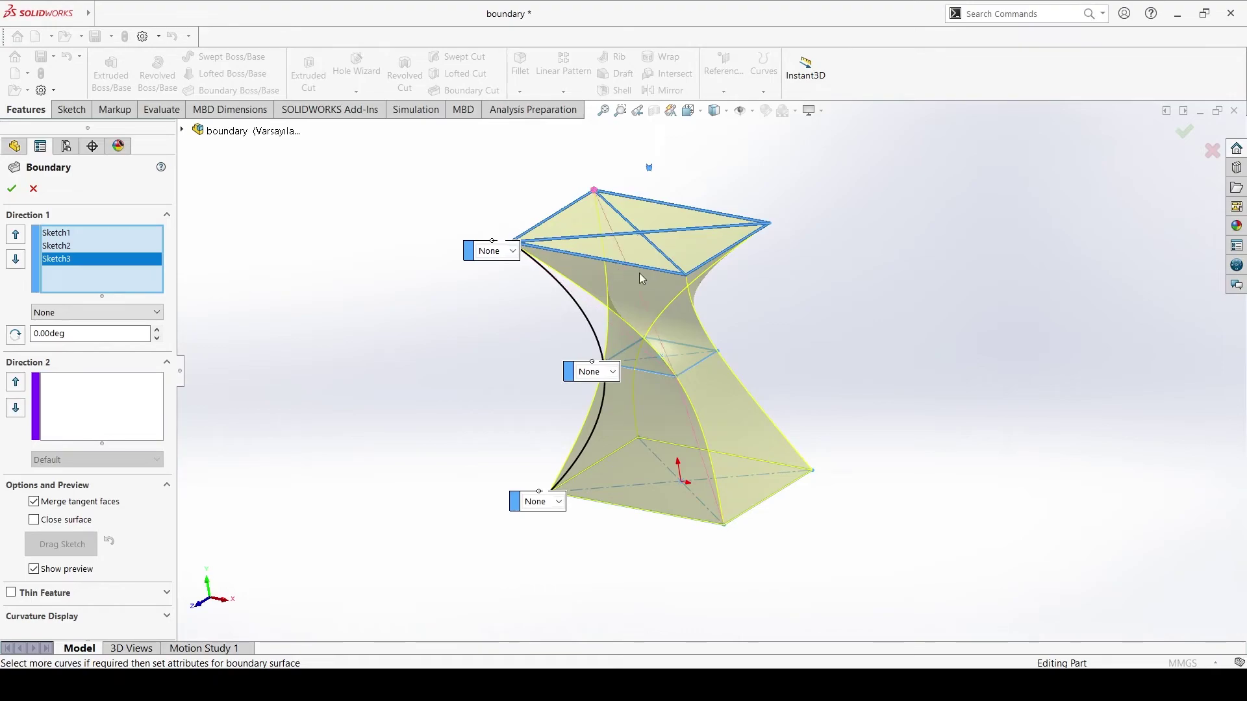
mouse_move(511, 287)
middle_down()
mouse_move(431, 345)
mouse_move(406, 398)
mouse_move(534, 226)
middle_up()
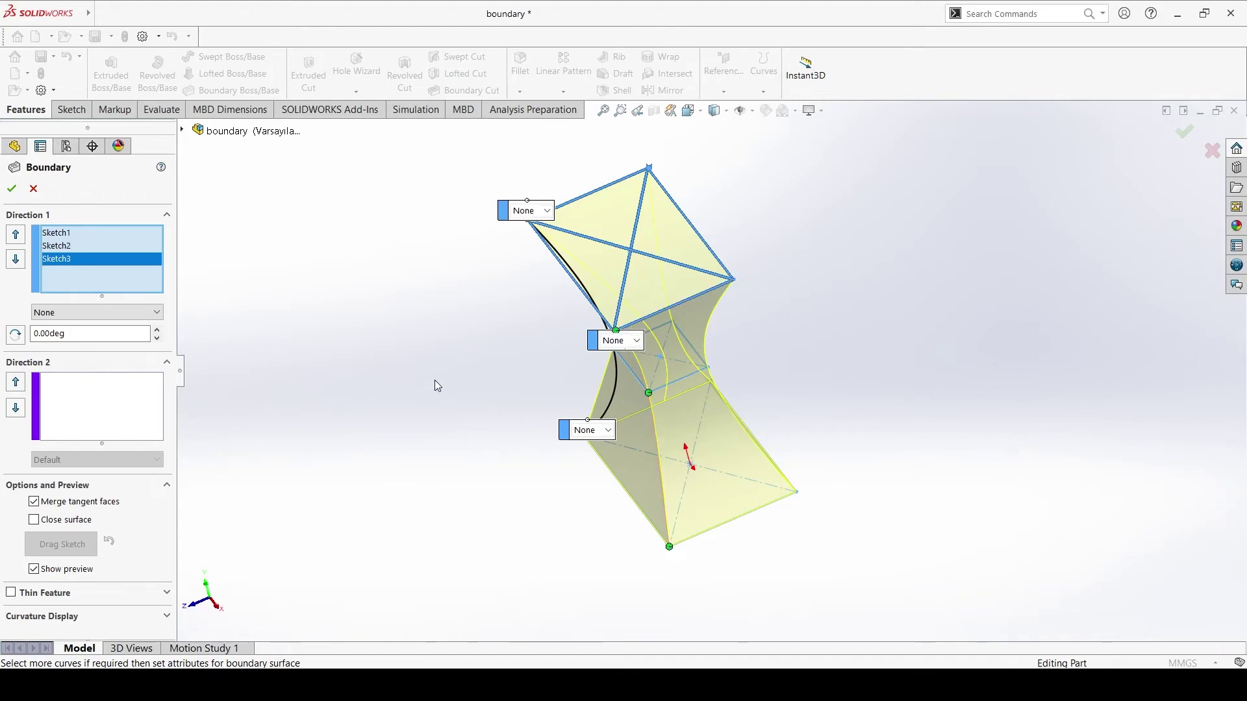
mouse_move(434, 383)
middle_down()
mouse_move(462, 270)
mouse_move(793, 291)
middle_up()
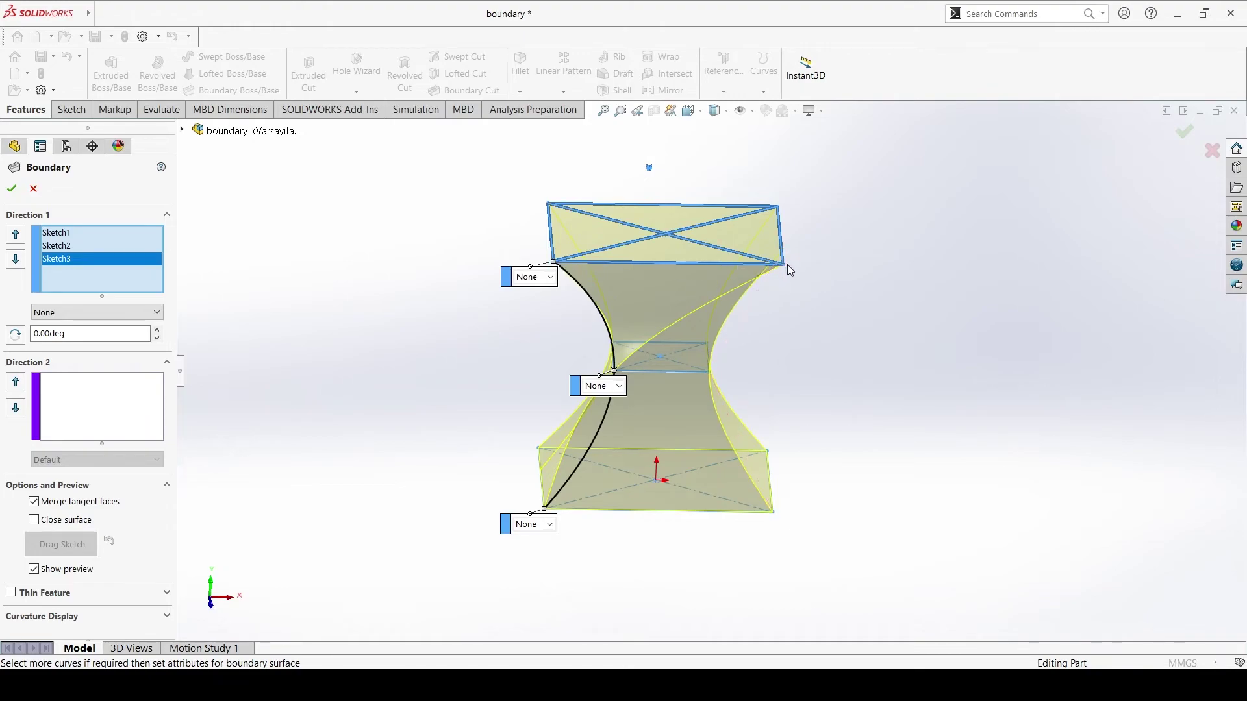
mouse_move(835, 353)
middle_down()
mouse_move(785, 281)
mouse_move(777, 297)
mouse_move(813, 349)
middle_up()
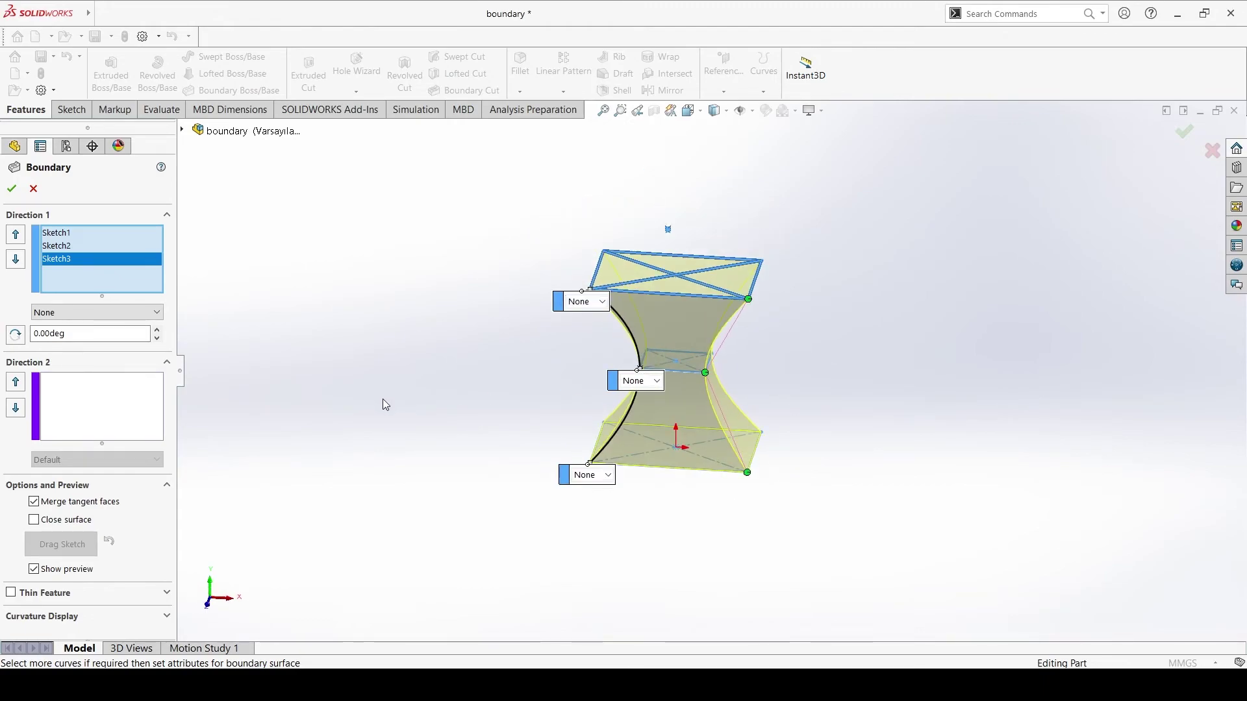
click(104, 395)
middle_drag(512, 395, 501, 365)
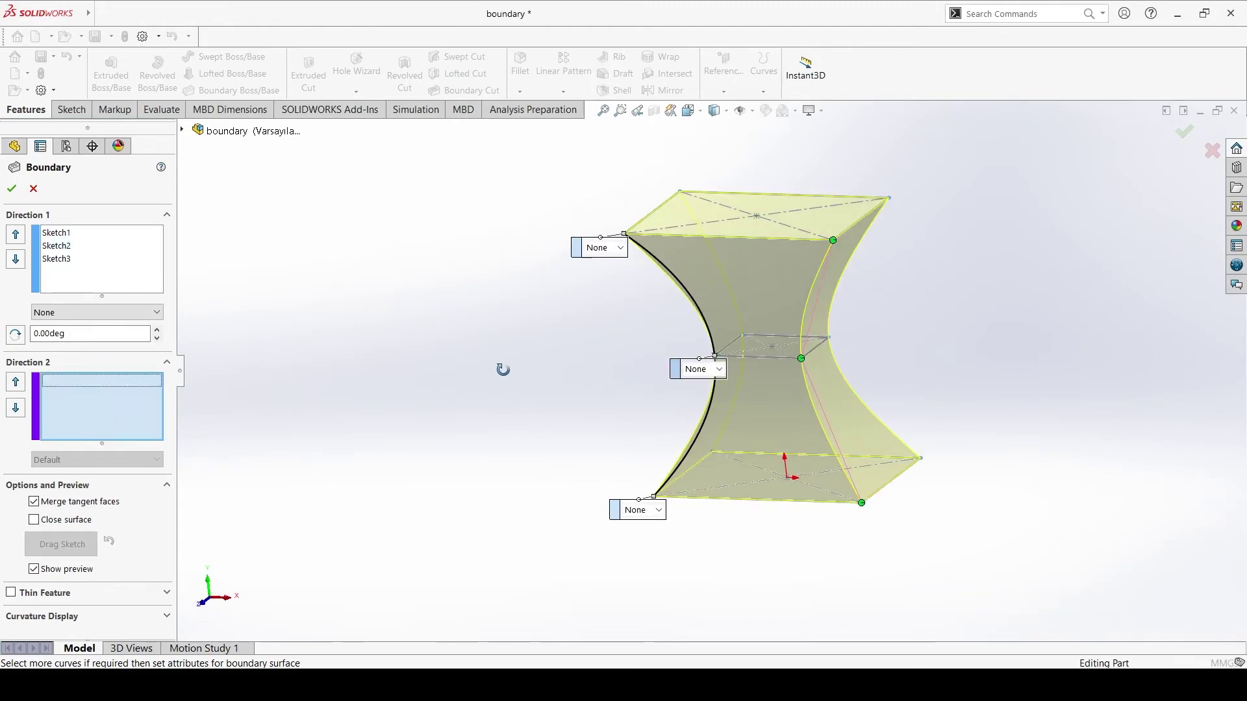
Step: Add the 3D spline (3DSketch1) as the Direction 2 curve and check the preview
scroll(690, 342, down, 3)
scroll(726, 456, down, 4)
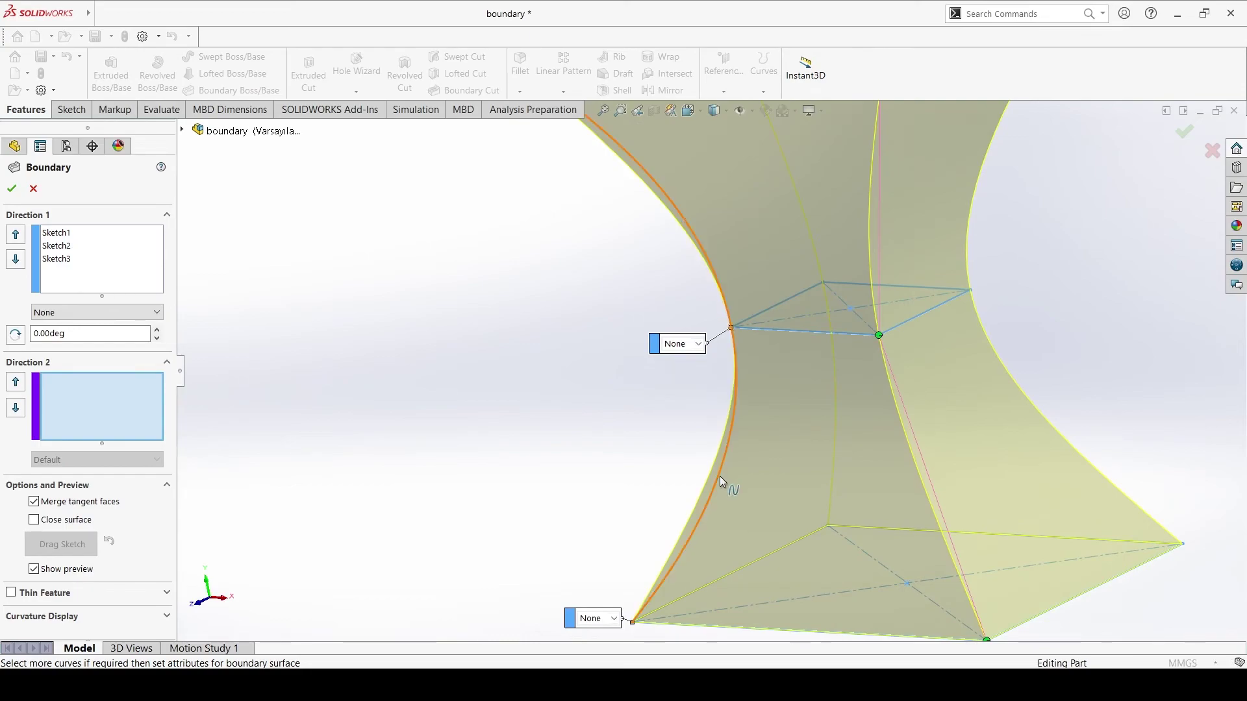
click(719, 477)
scroll(576, 418, up, 3)
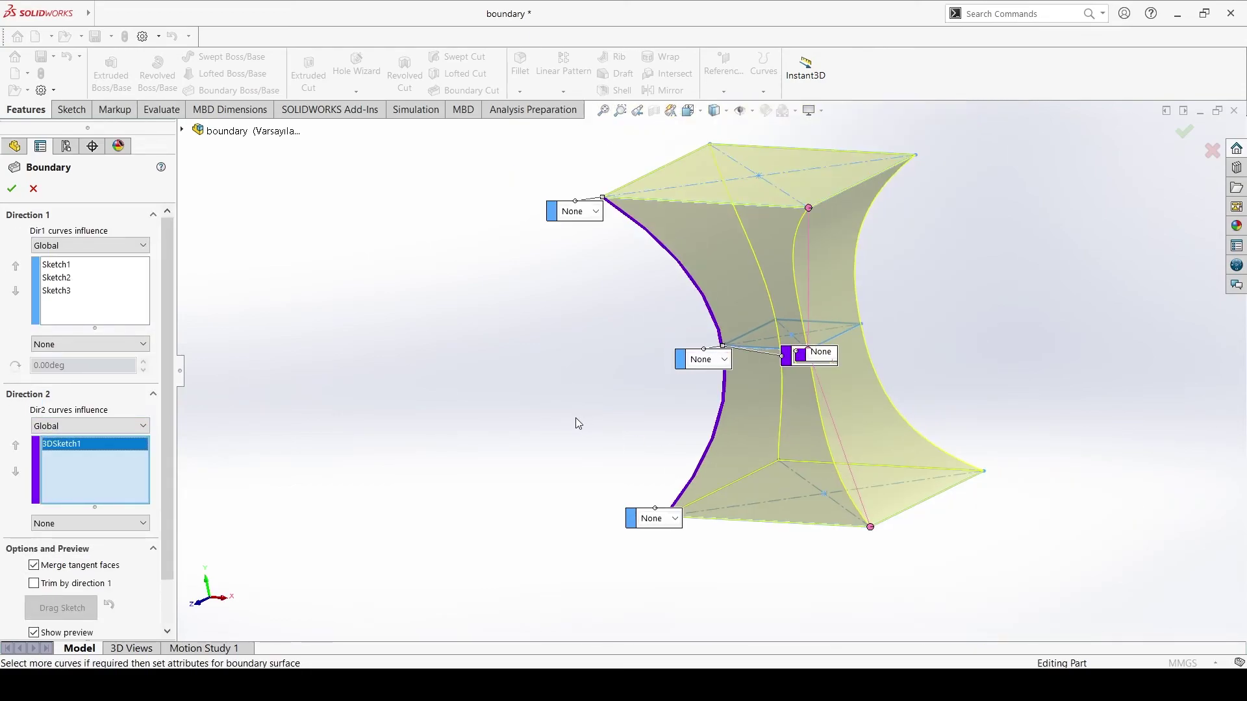
mouse_move(1015, 285)
middle_down()
mouse_move(935, 270)
mouse_move(982, 318)
middle_up()
Step: Confirm Boundary1 as a solid and switch to the lofted part
click(10, 189)
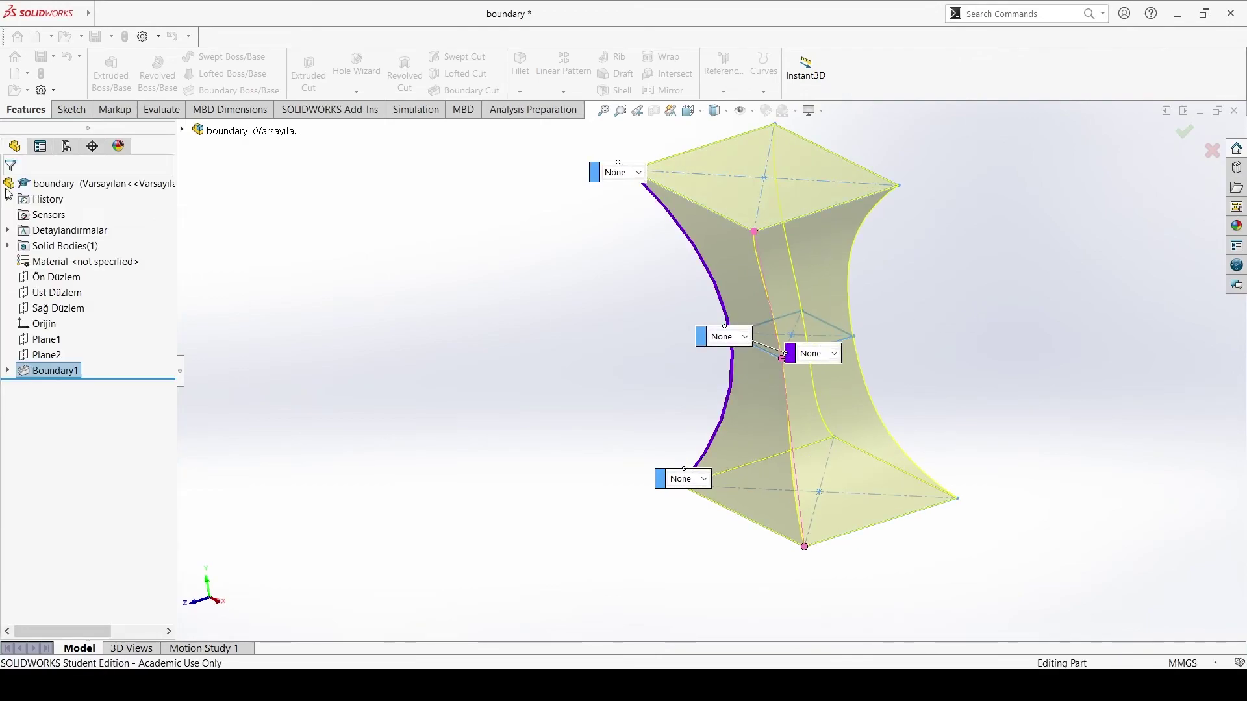
mouse_move(566, 364)
middle_down()
mouse_move(743, 376)
mouse_move(778, 292)
mouse_move(615, 331)
mouse_move(702, 380)
middle_up()
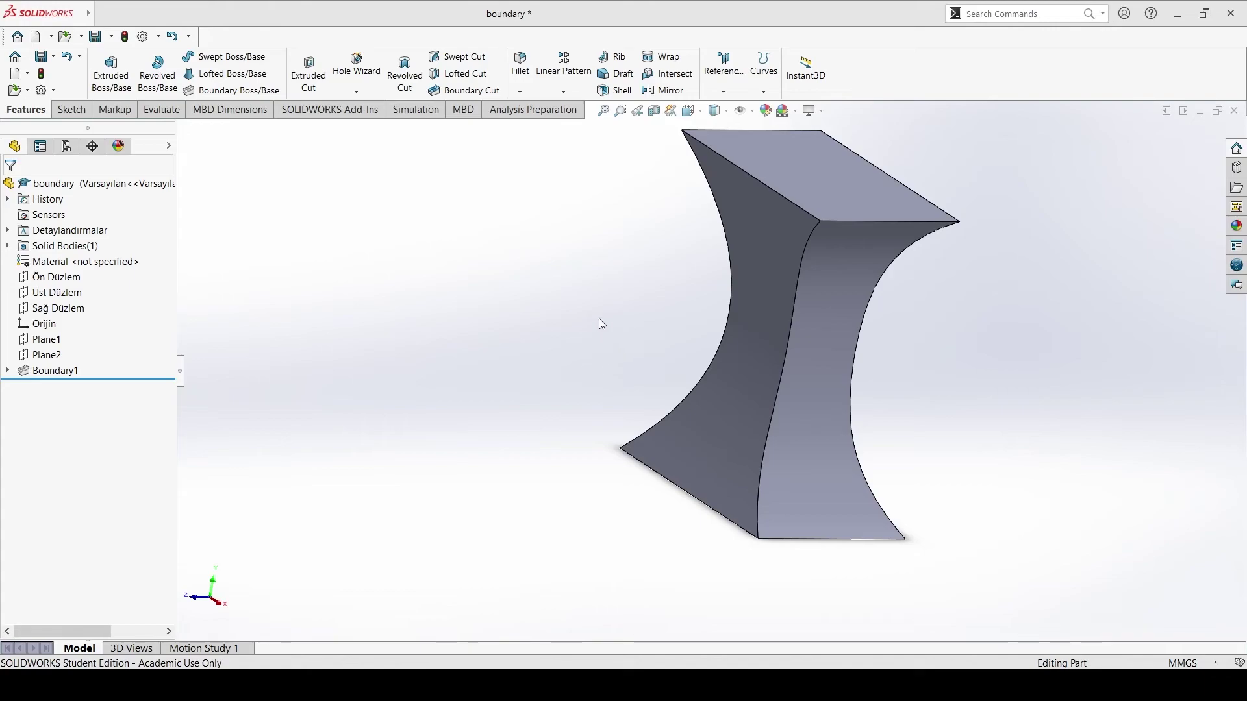
key(ctrl+Tab)
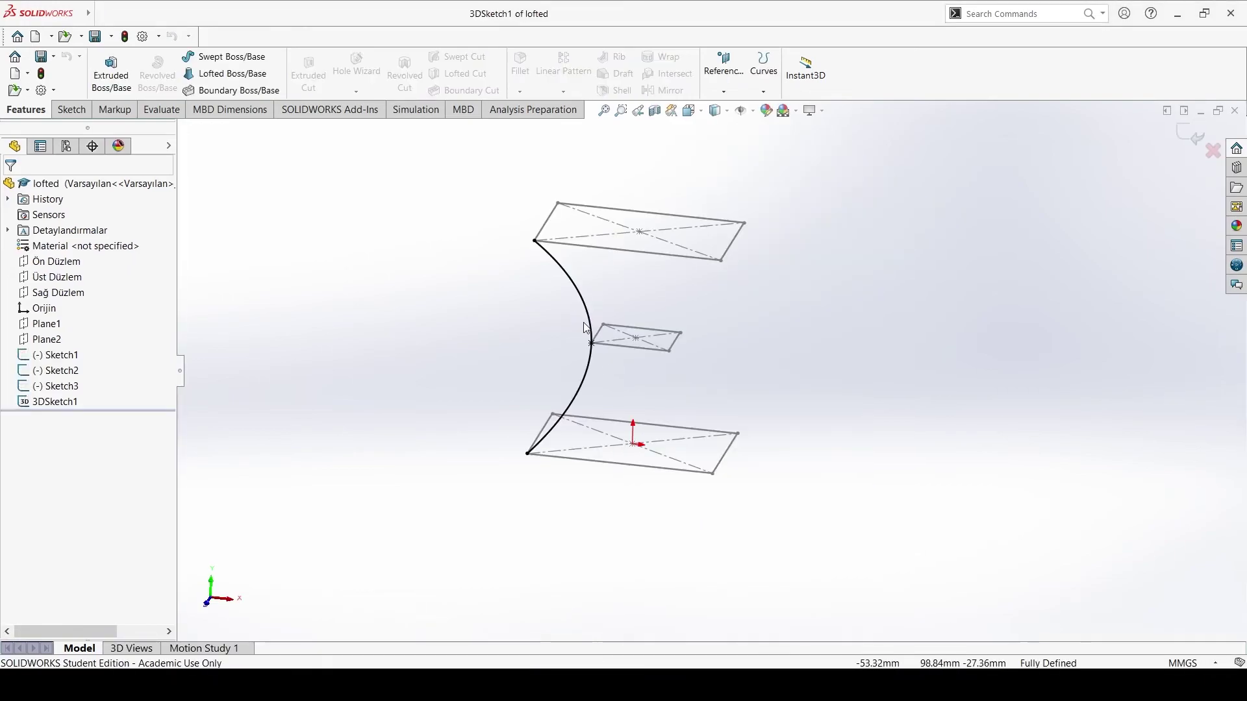
Step: Create Loft1 through Sketch1–3 with the 3D spline as its guide curve
click(225, 73)
click(588, 463)
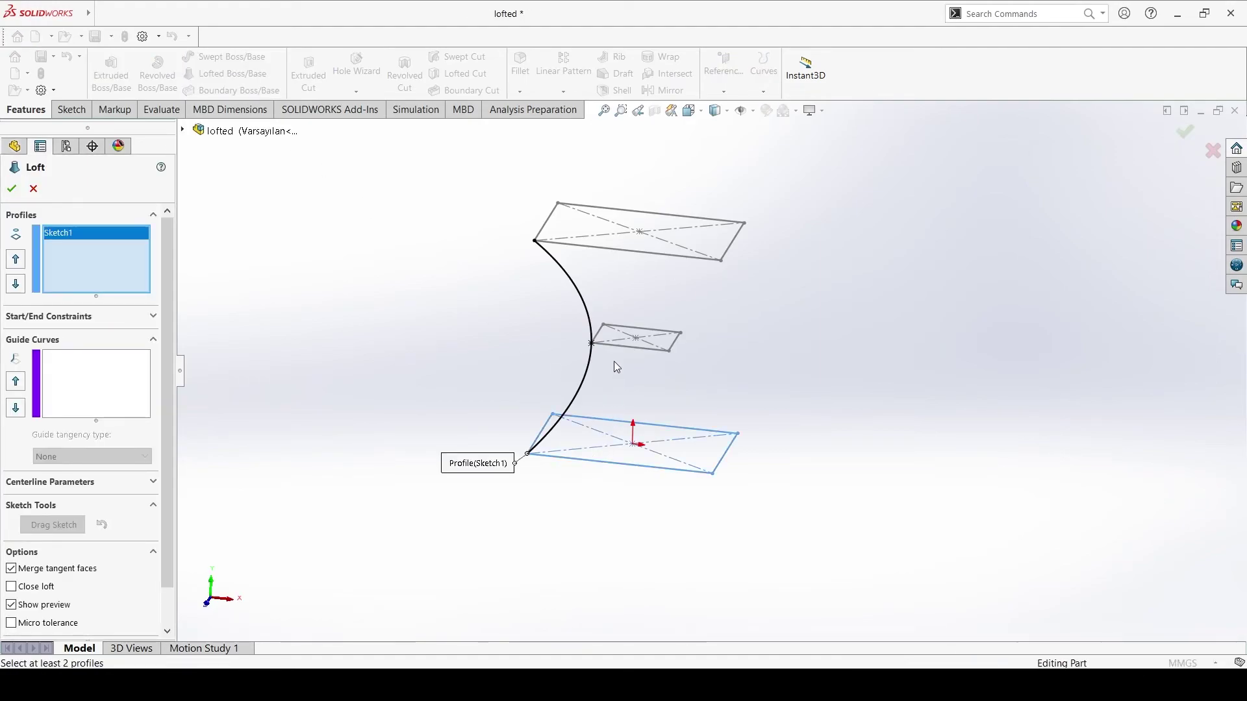
click(620, 350)
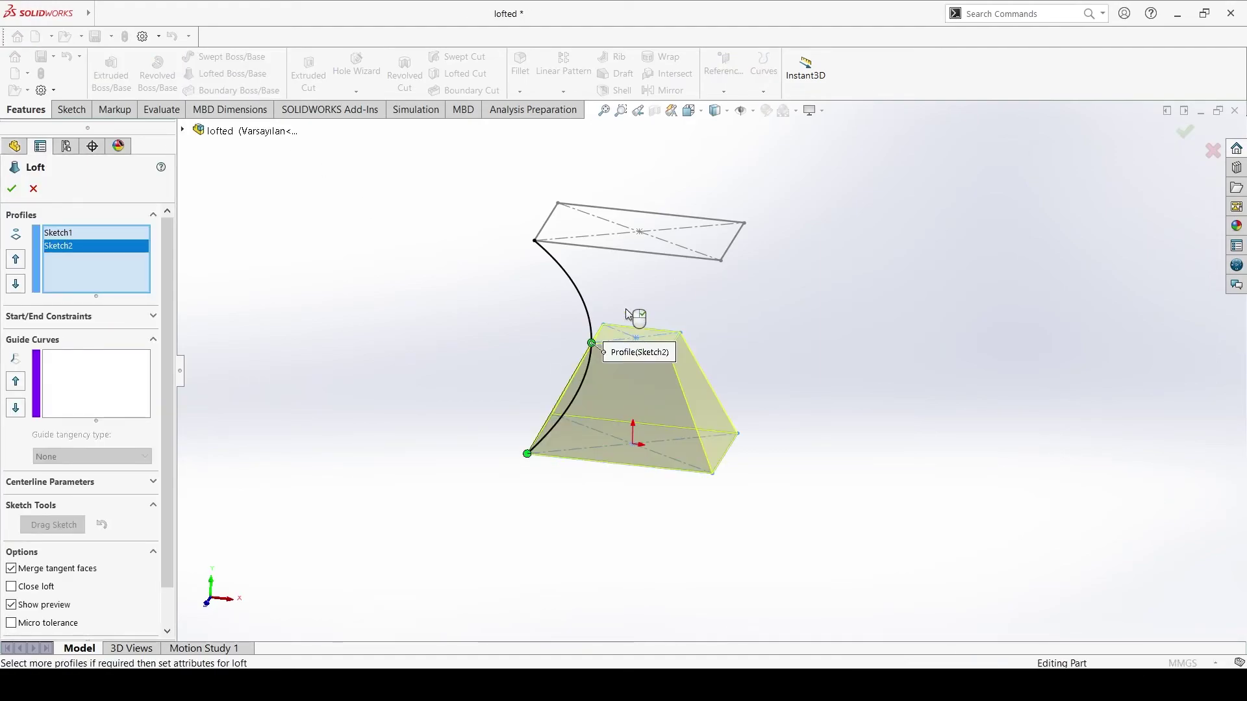
click(627, 257)
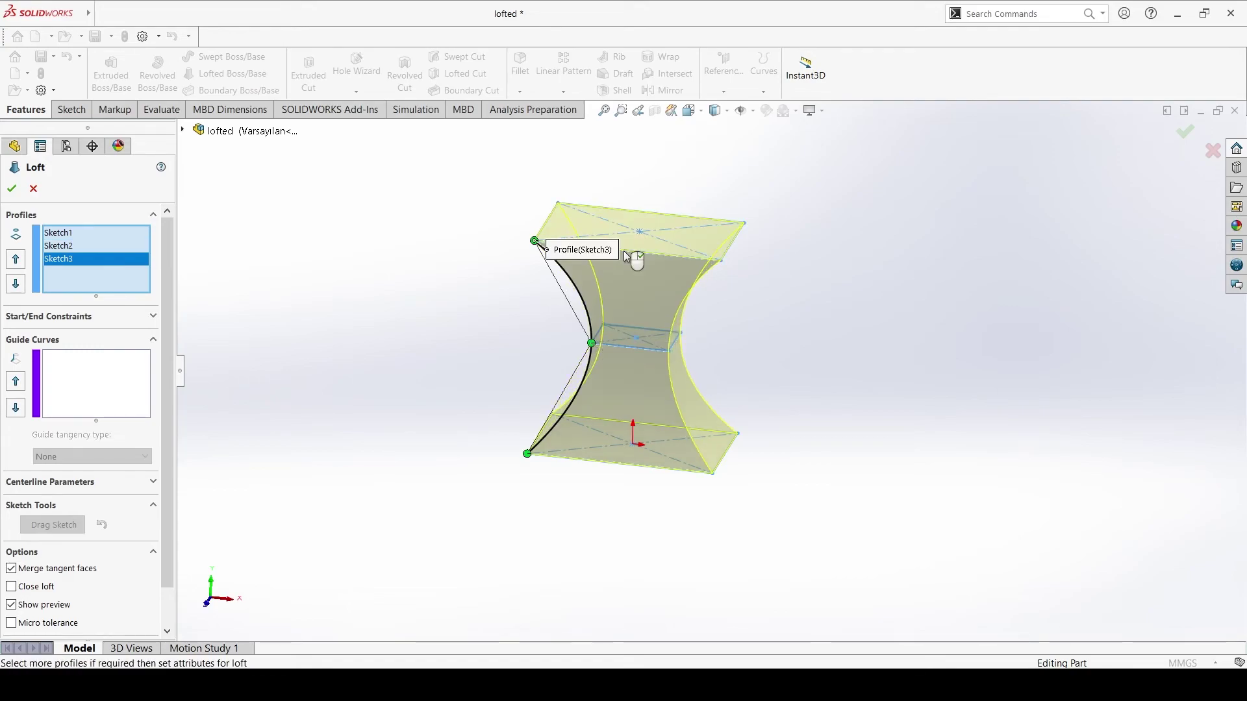
click(83, 356)
click(577, 393)
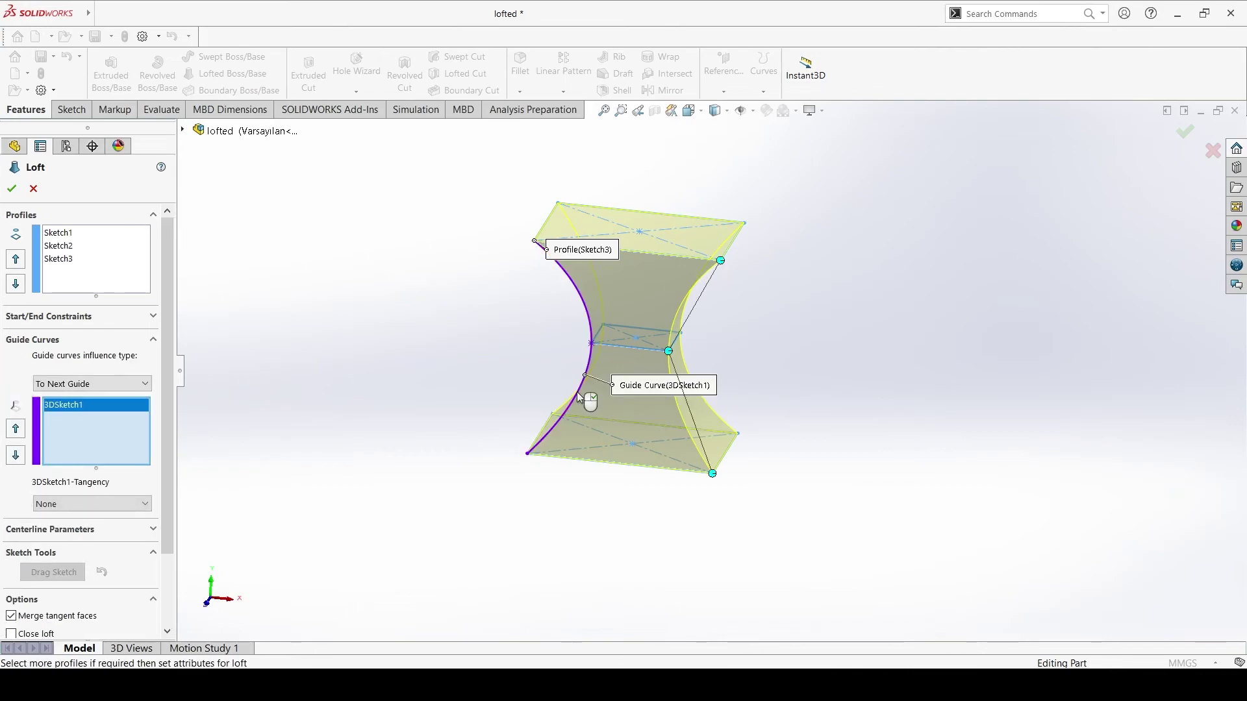
click(11, 189)
Step: Clear the selection and show the whole loft in an isometric view
click(192, 281)
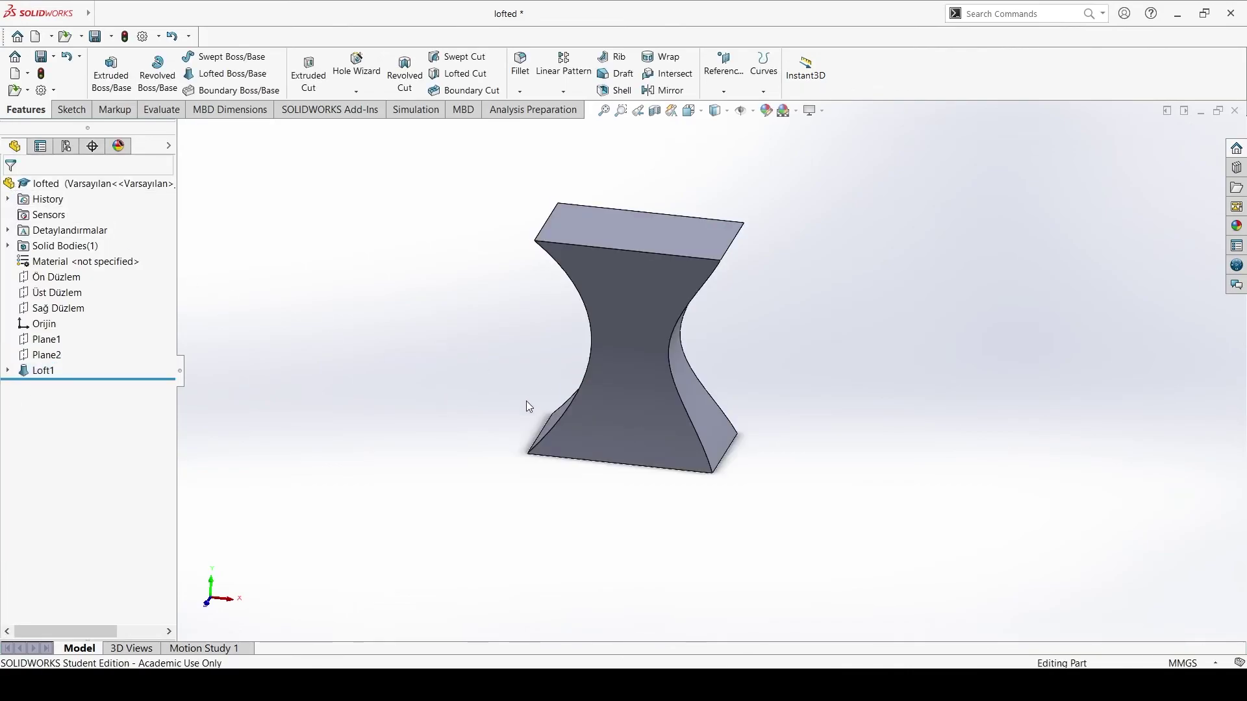
middle_drag(526, 400, 699, 436)
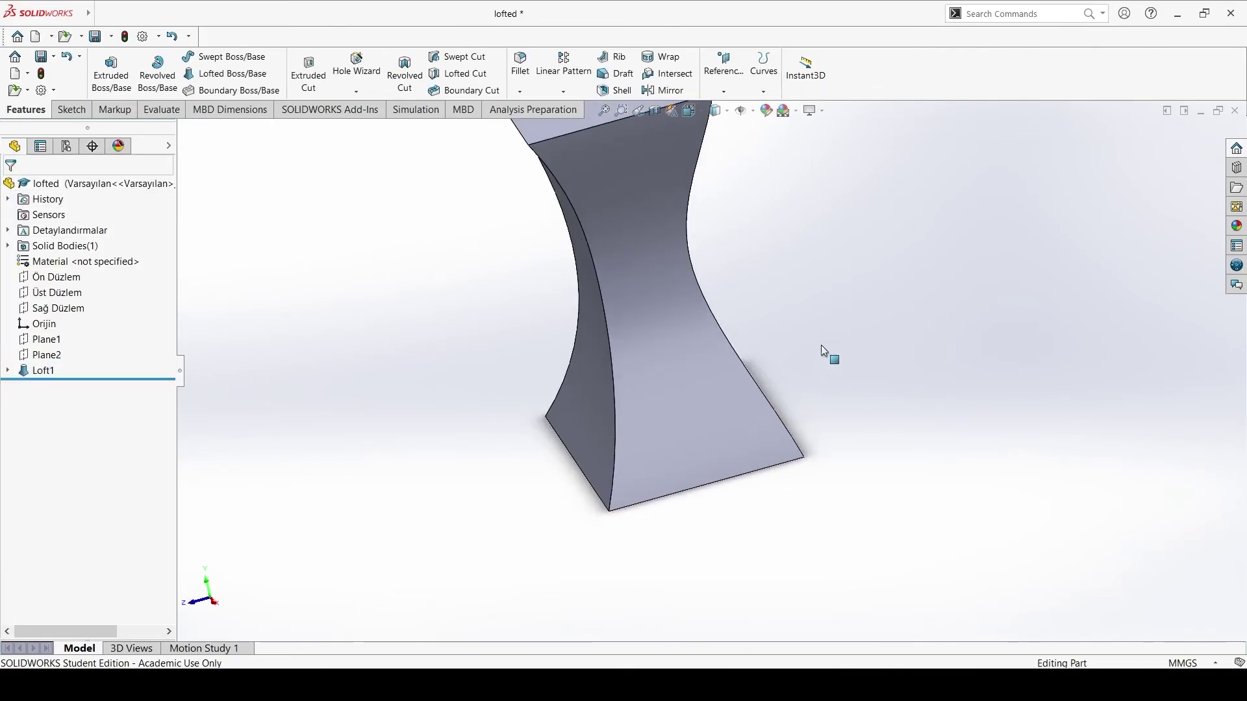
key(f)
key(ctrl+7)
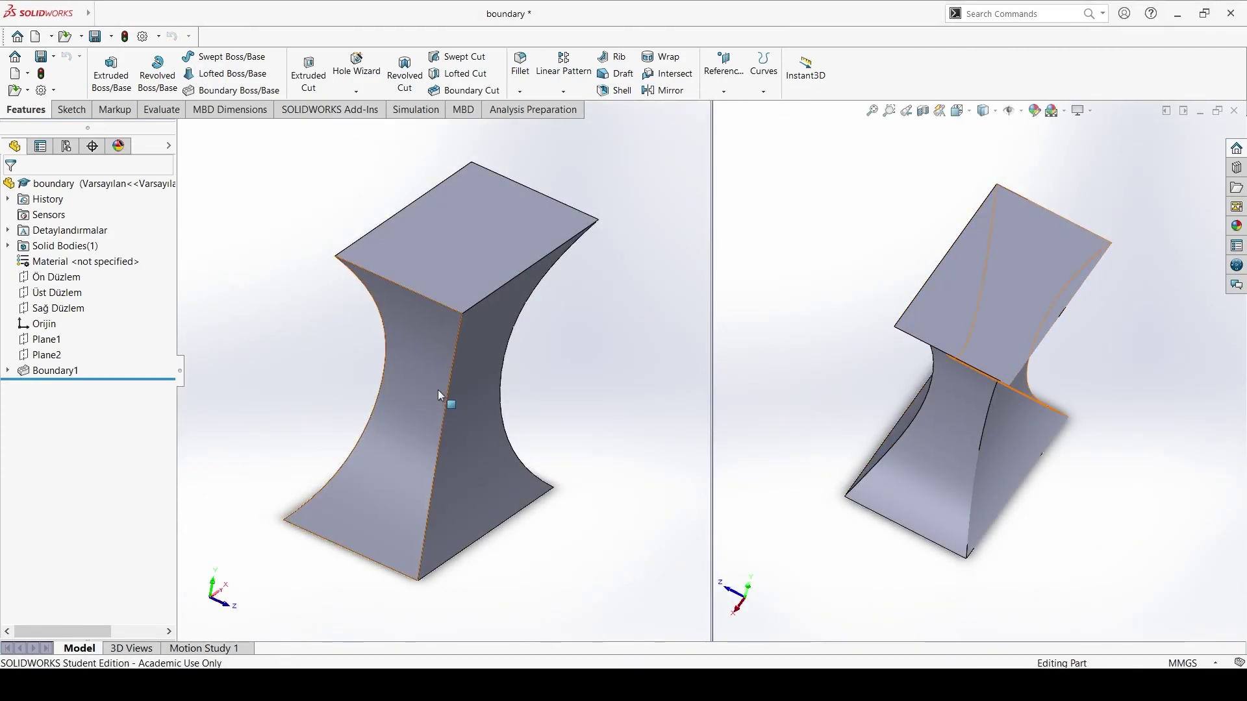
Step: Turn the right model upright, then enlarge and orbit the left boundary solid
middle_drag(816, 396, 807, 356)
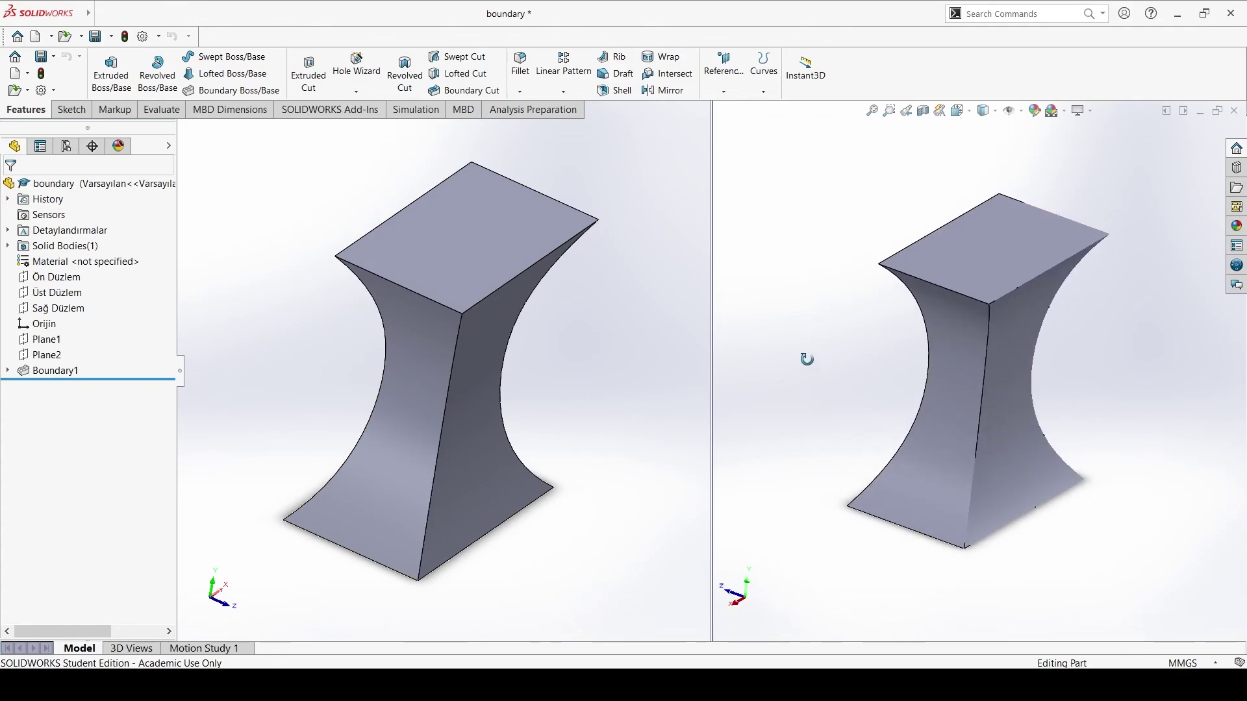
middle_drag(652, 405, 523, 426)
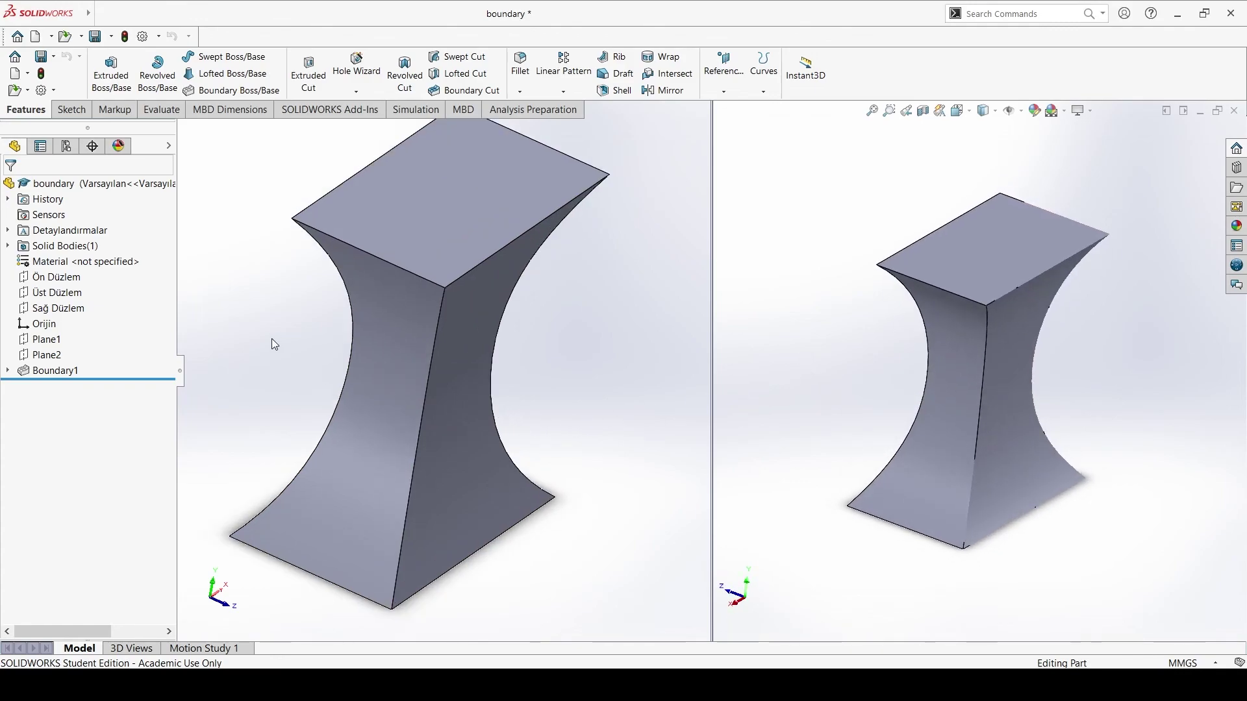
middle_drag(272, 338, 281, 316)
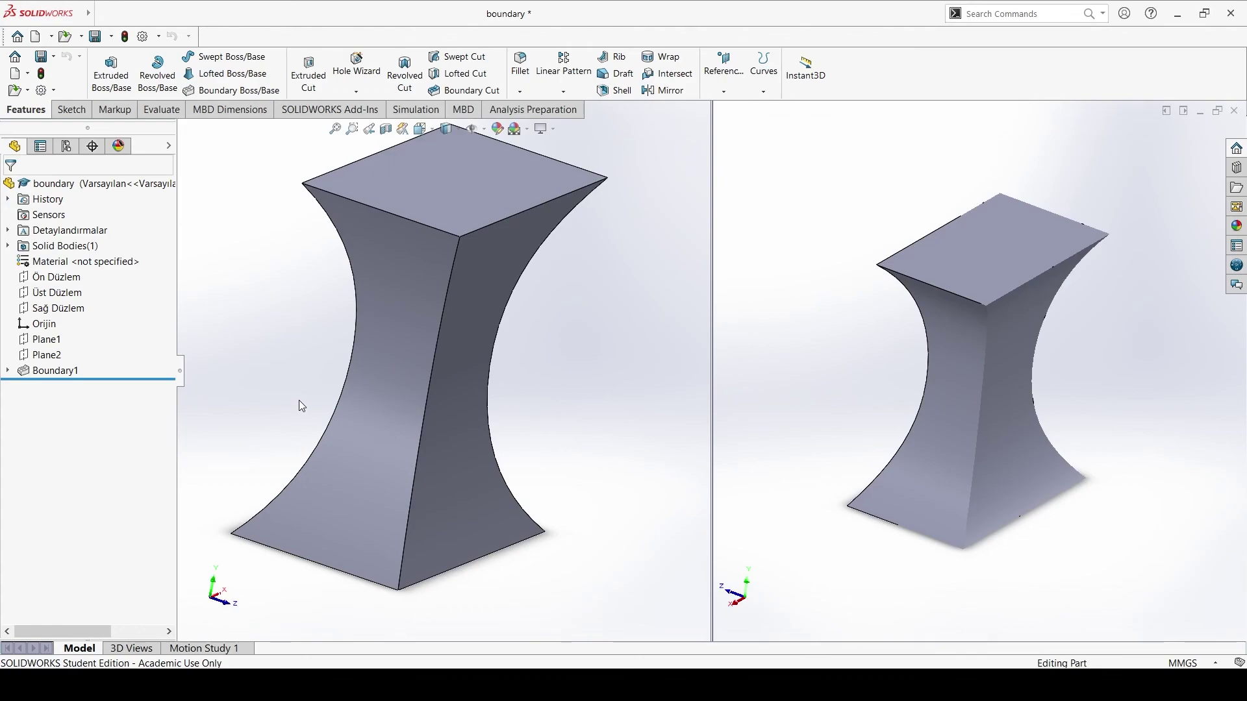
middle_drag(301, 395, 353, 431)
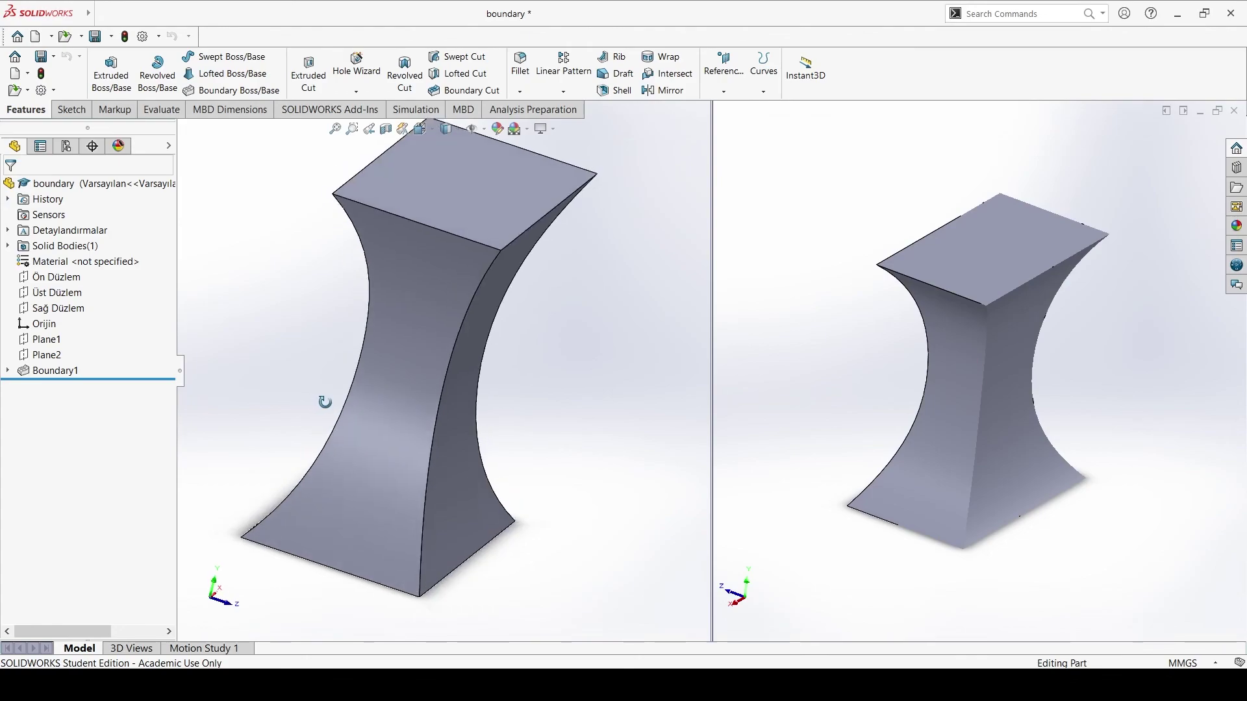
Step: Orbit and zoom the right-hand loft, then select its curved side edge for comparison
middle_drag(837, 432, 919, 431)
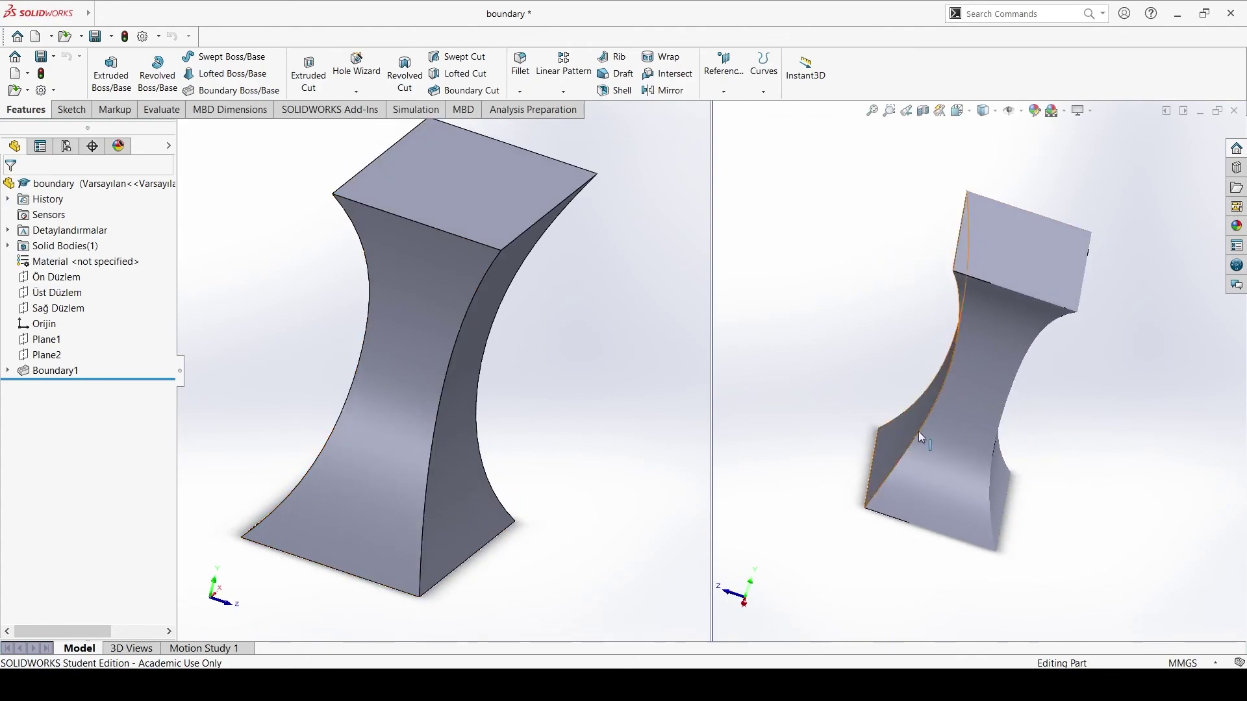
scroll(818, 328, down, 3)
scroll(800, 292, down, 2)
scroll(821, 311, up, 4)
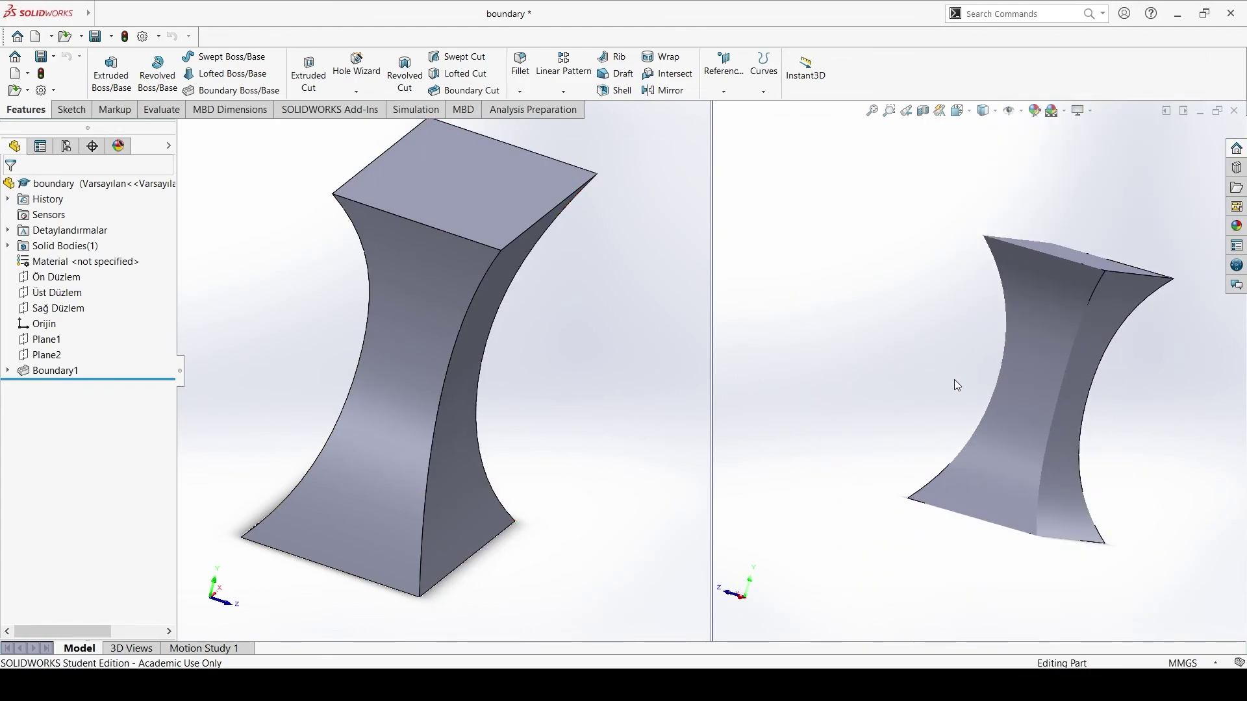
mouse_move(955, 384)
middle_down()
mouse_move(1105, 414)
mouse_move(1023, 447)
middle_up()
scroll(1106, 414, down, 2)
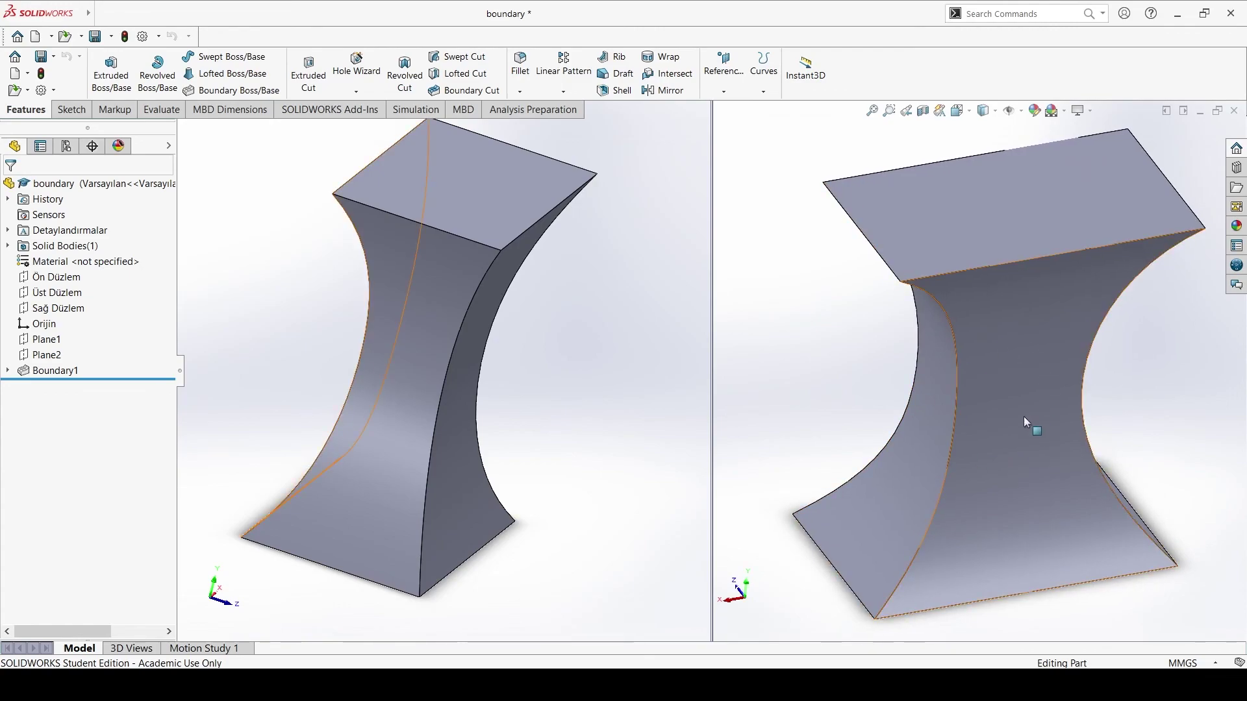
click(956, 453)
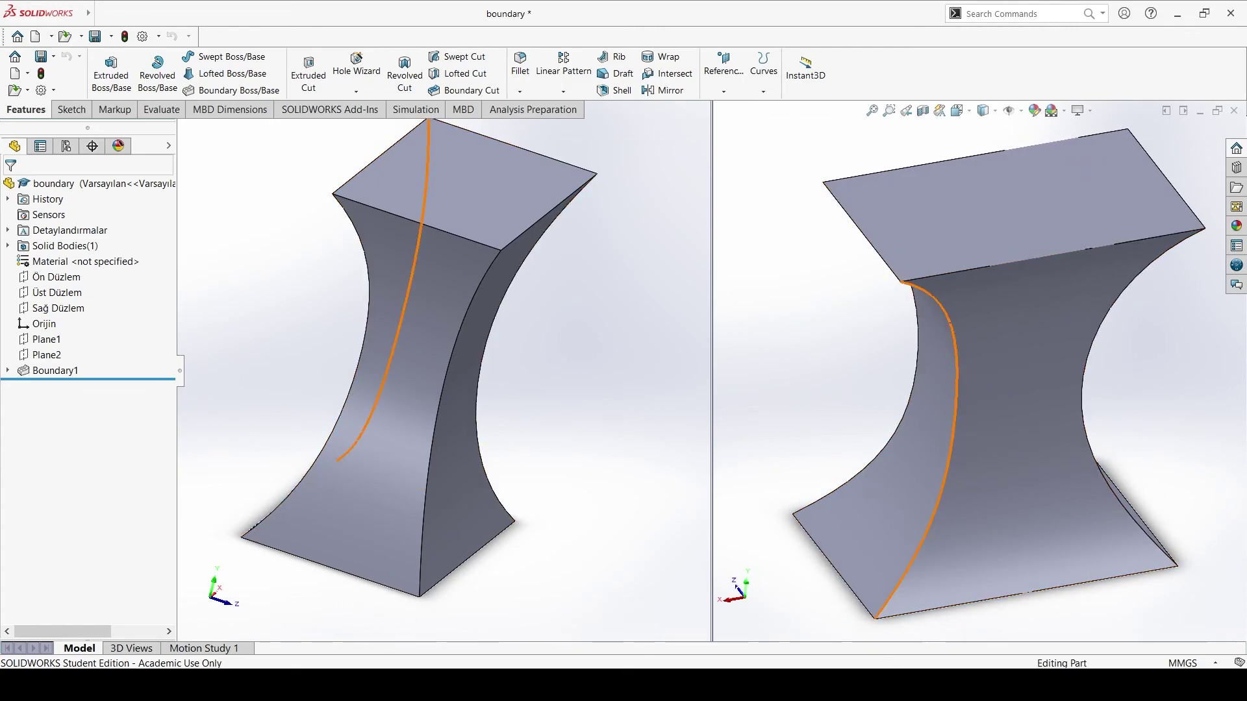